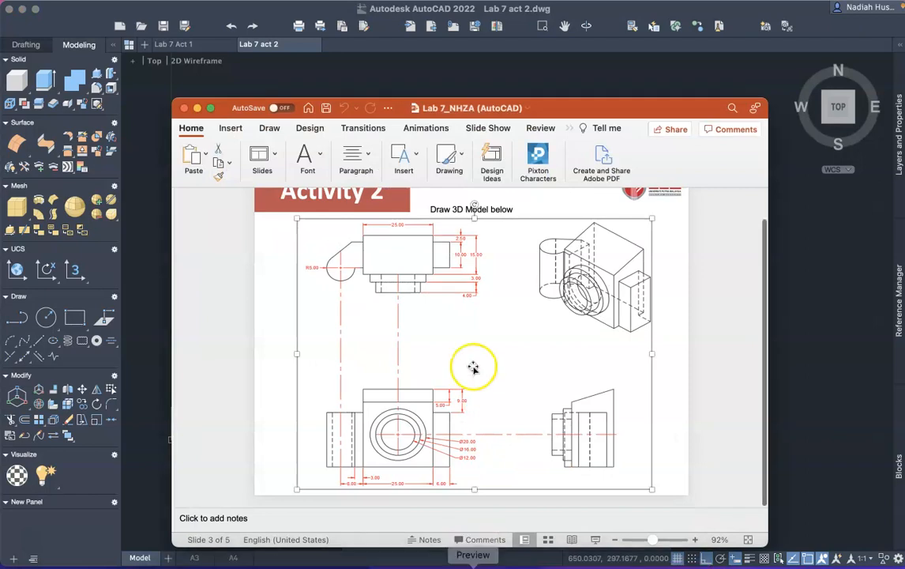
# Review the Activity 2 reference drawing and move its PowerPoint window aside to expose the AutoCAD model space
pyautogui.scroll(1, 472, 367)
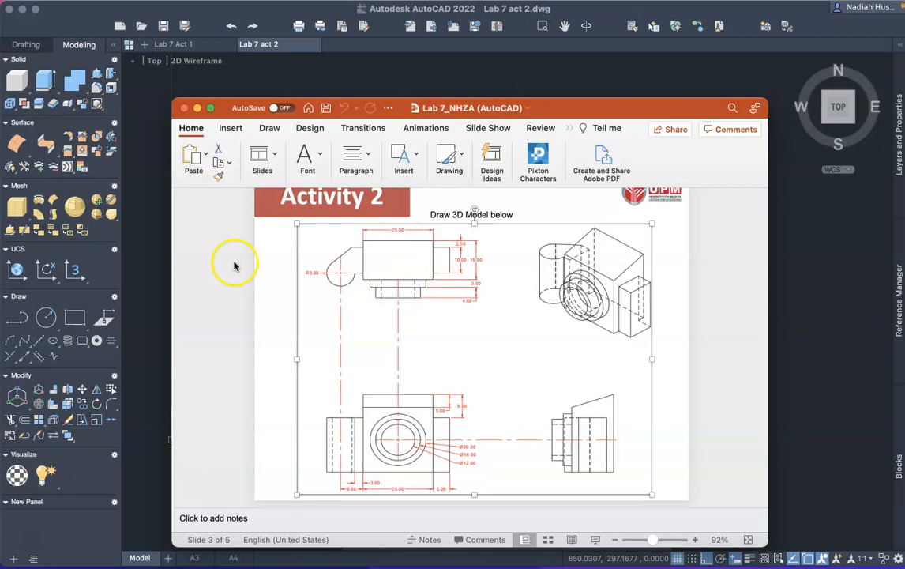
pyautogui.moveTo(548, 108); pyautogui.dragTo(146, 549)
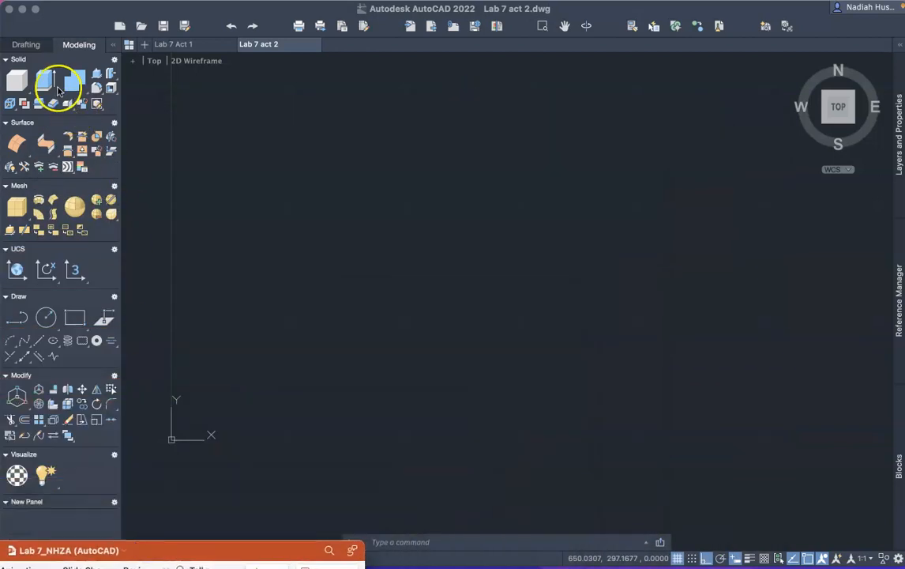
pyautogui.click(68, 322)
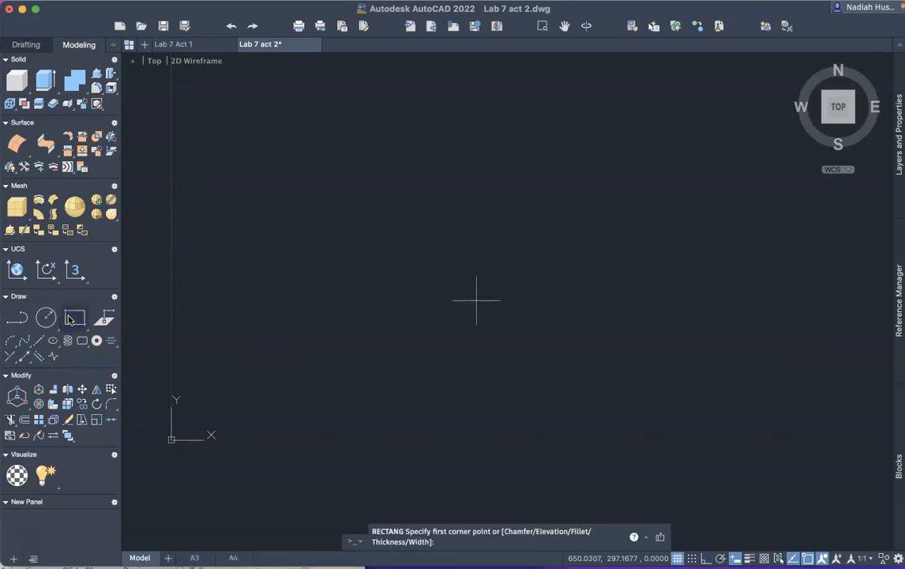
pyautogui.click(274, 266)
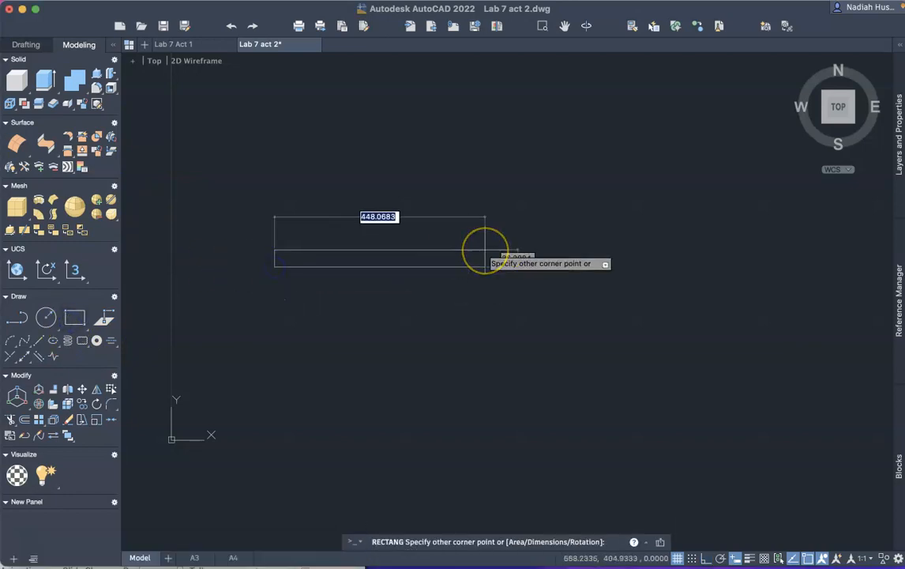
pyautogui.press('Return')
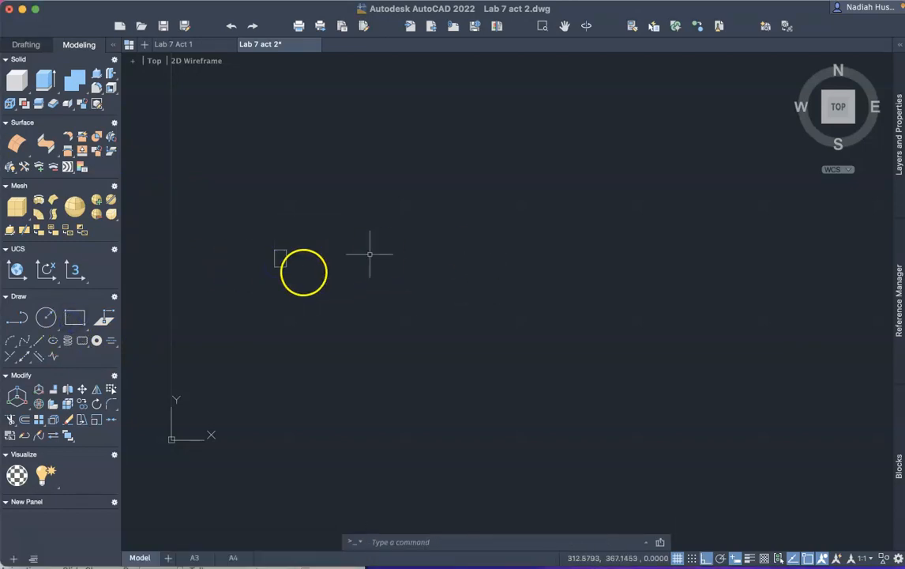
pyautogui.click(281, 267)
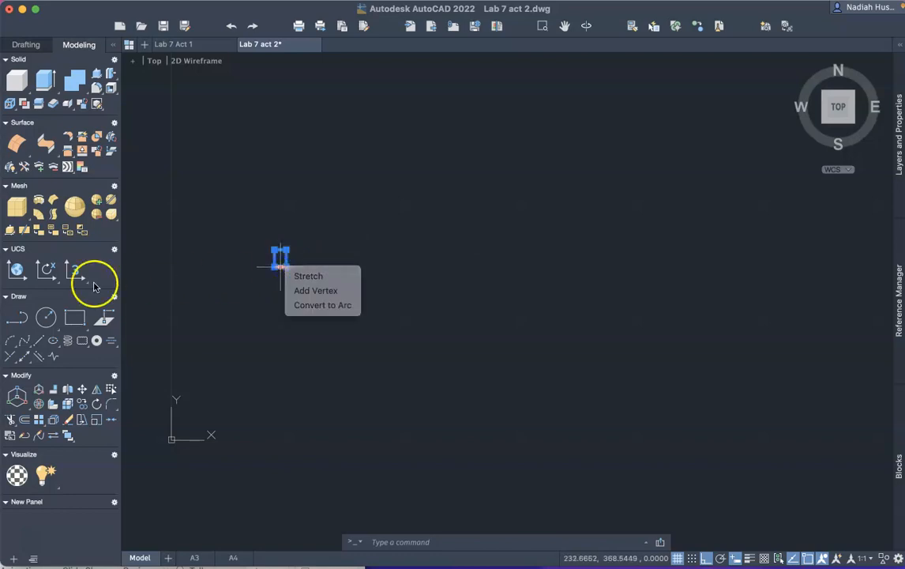
# Draw a 25 by 15 rectangle as the top-view outline of the camera's main body
pyautogui.click(74, 317)
pyautogui.click(298, 263)
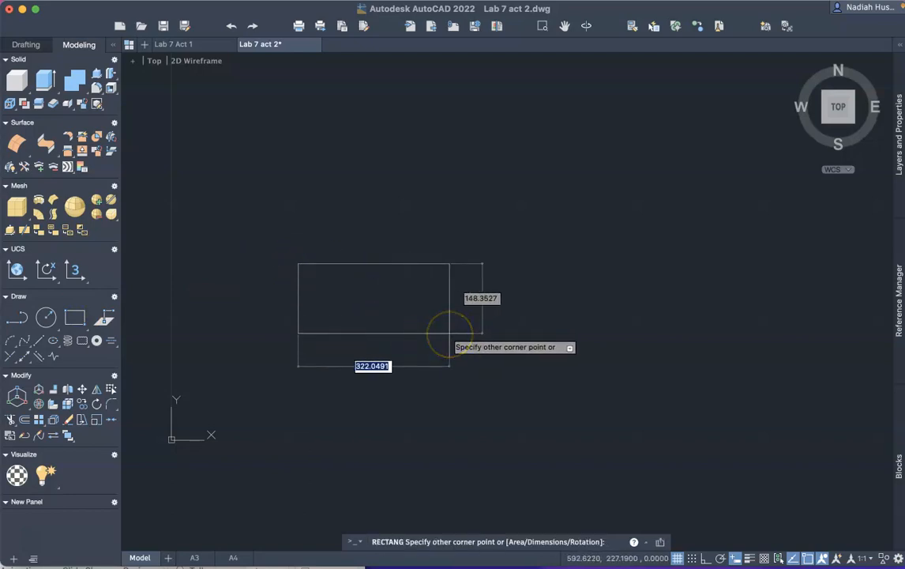
pyautogui.press('Tab')
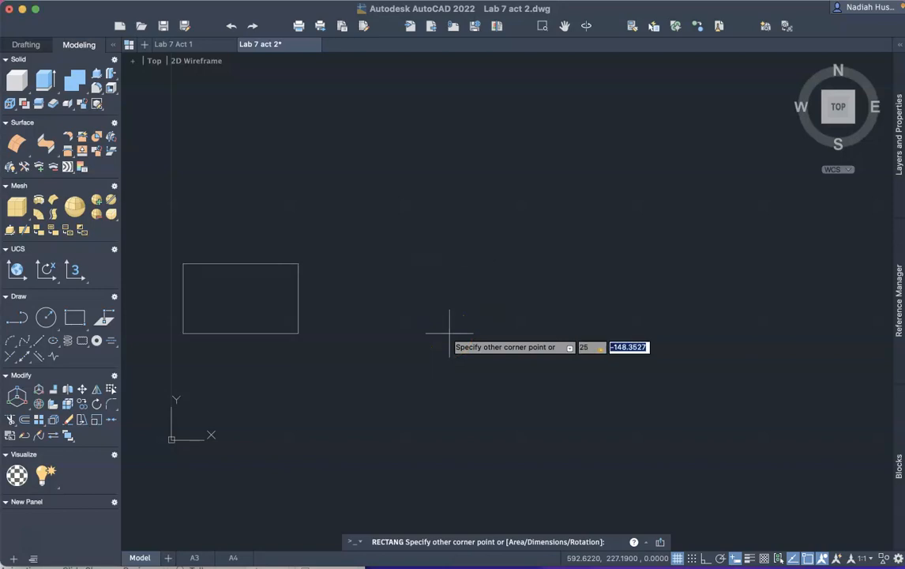
pyautogui.write('15')
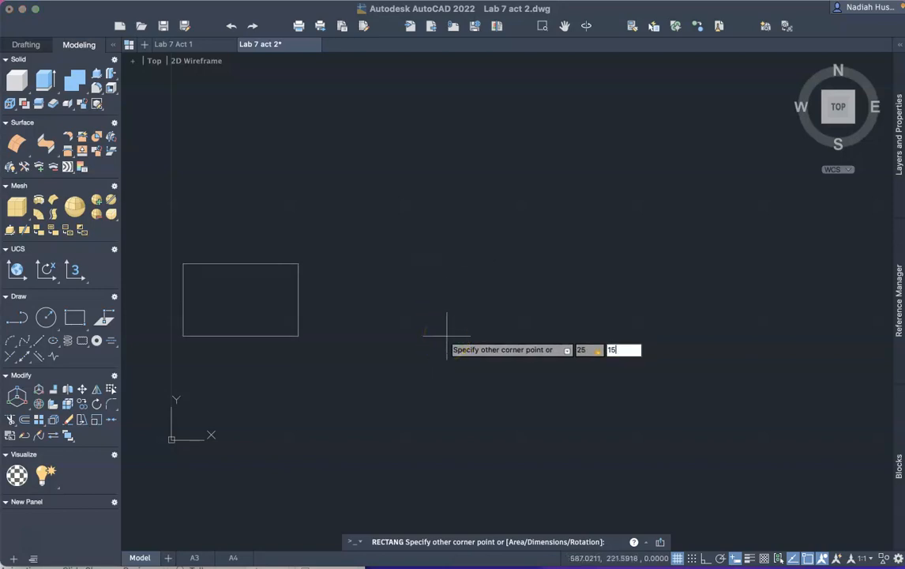
pyautogui.press('Return')
pyautogui.scroll(3, 382, 297)
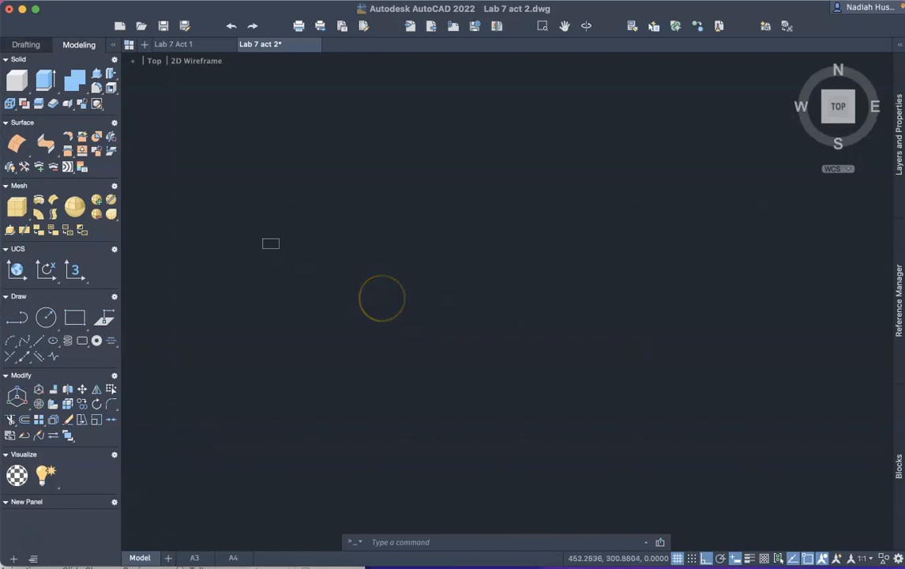
pyautogui.scroll(2, 381, 298)
pyautogui.scroll(6, 383, 294)
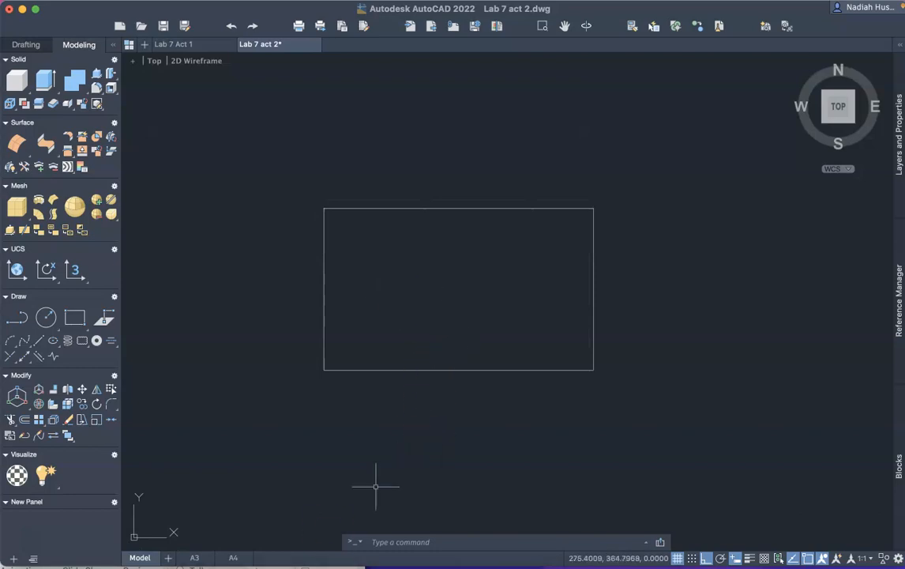
# Check the side block's dimensions on the Activity 2 reference slide and return to the AutoCAD drawing
pyautogui.moveTo(1, 554); pyautogui.dragTo(231, 158)
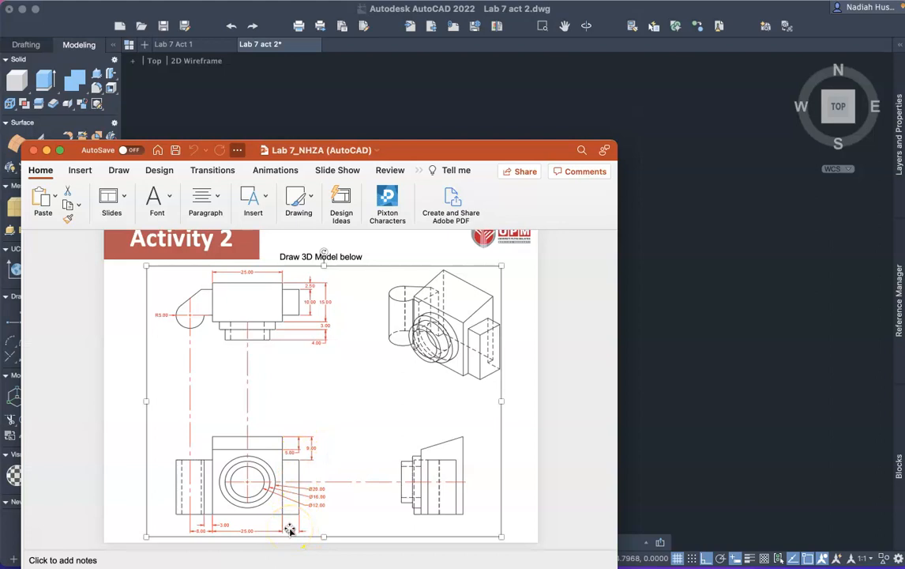
pyautogui.click(644, 362)
pyautogui.click(268, 386)
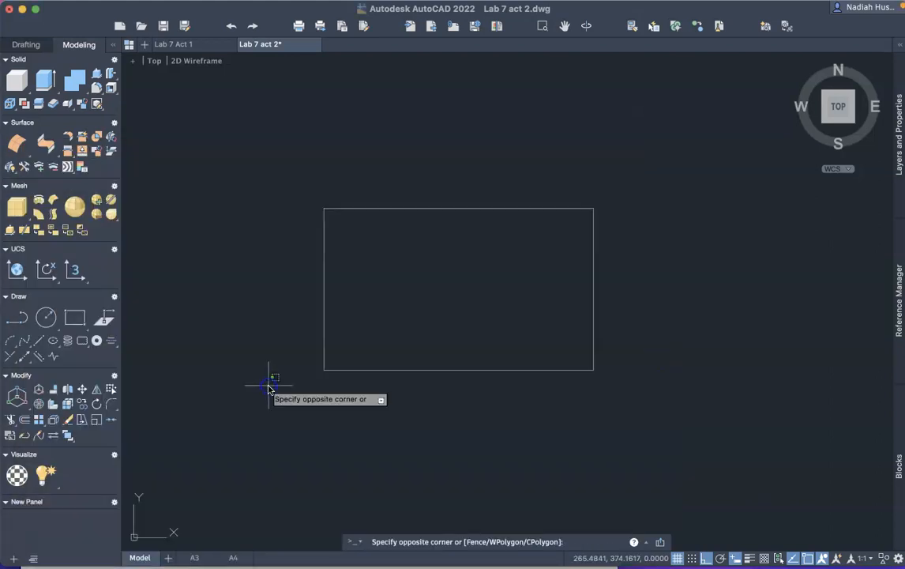
pyautogui.click(319, 404)
pyautogui.click(36, 537)
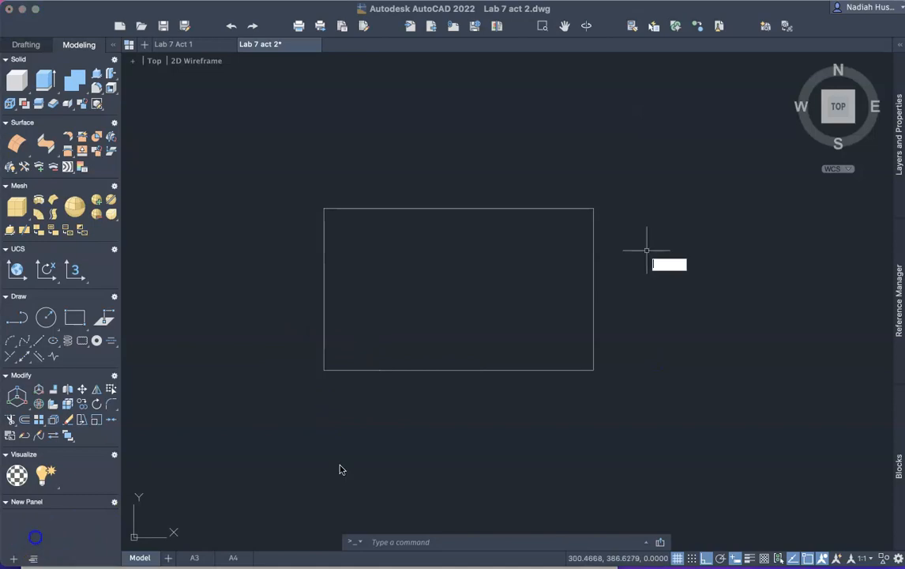
# Draw a horizontal line 6 units long outward from the midpoint of the rectangle's right edge
pyautogui.write('line')
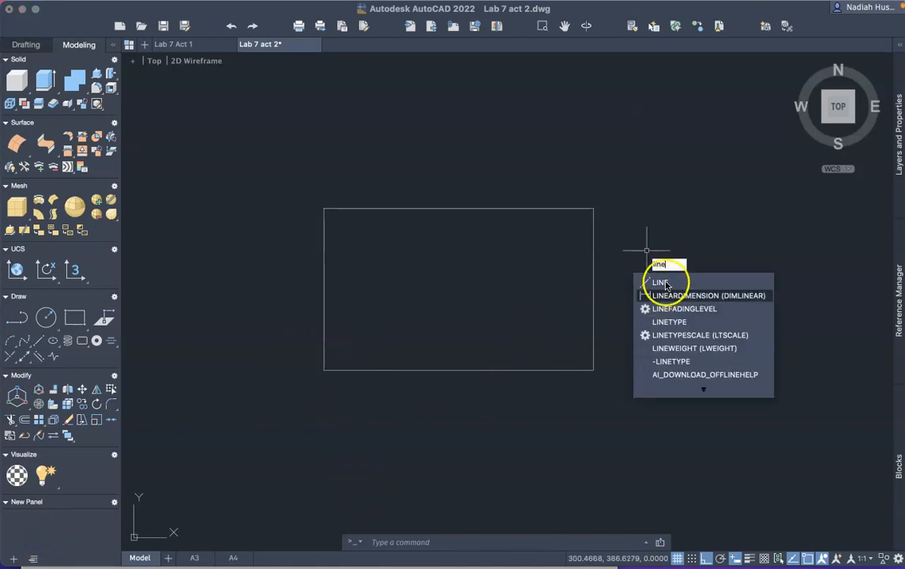
pyautogui.click(664, 282)
pyautogui.click(594, 288)
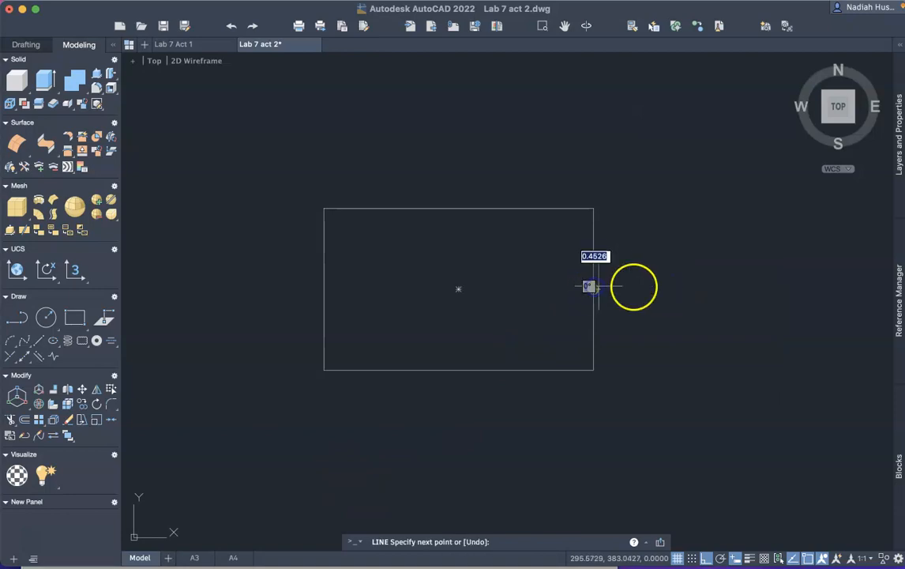
pyautogui.click(653, 289)
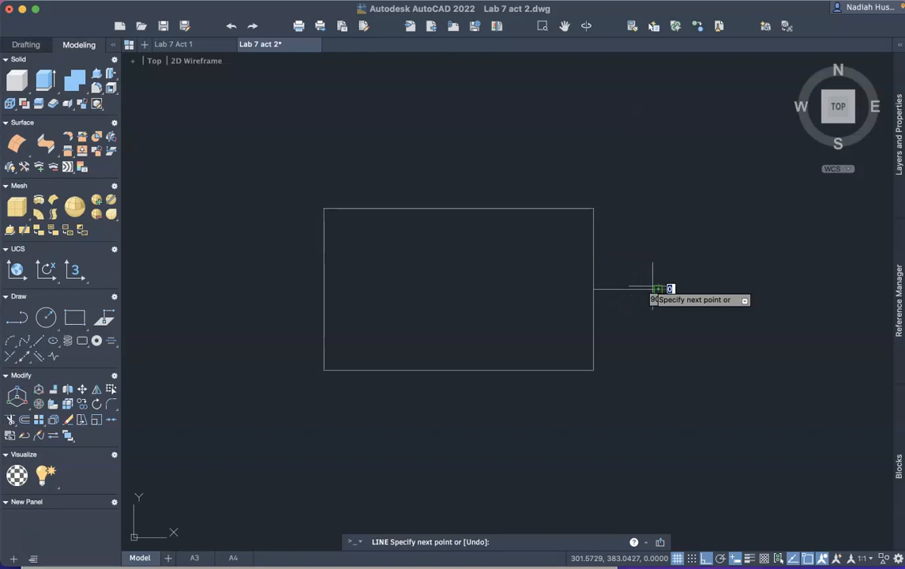
pyautogui.press('Return')
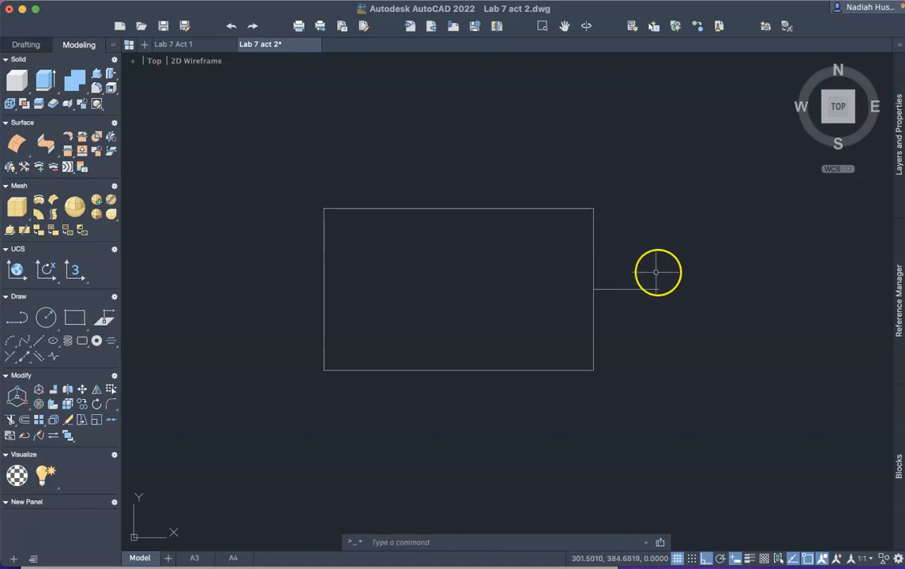
# Draw a line 5 units upward from the horizontal line's outer end and continue it horizontally back to the rectangle's right edge
pyautogui.write('line')
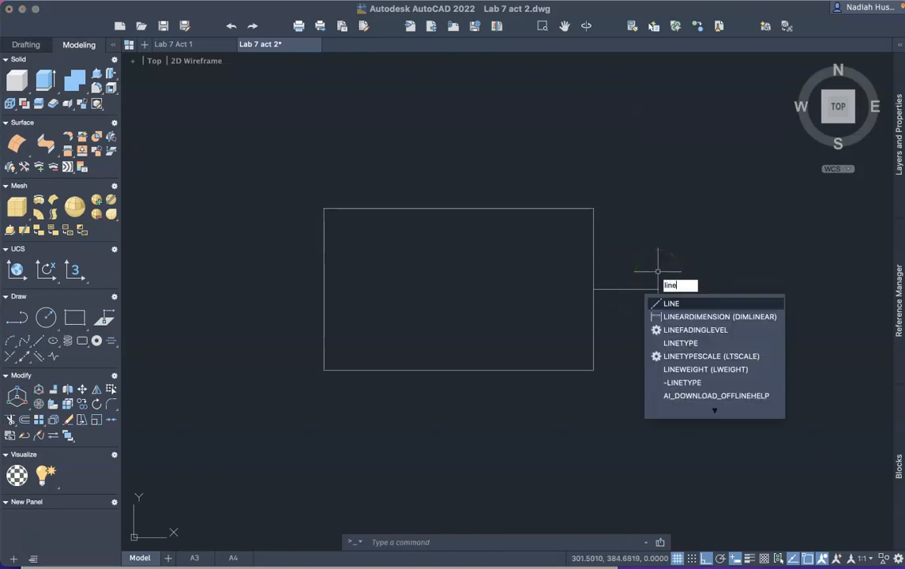
pyautogui.click(667, 303)
pyautogui.click(659, 289)
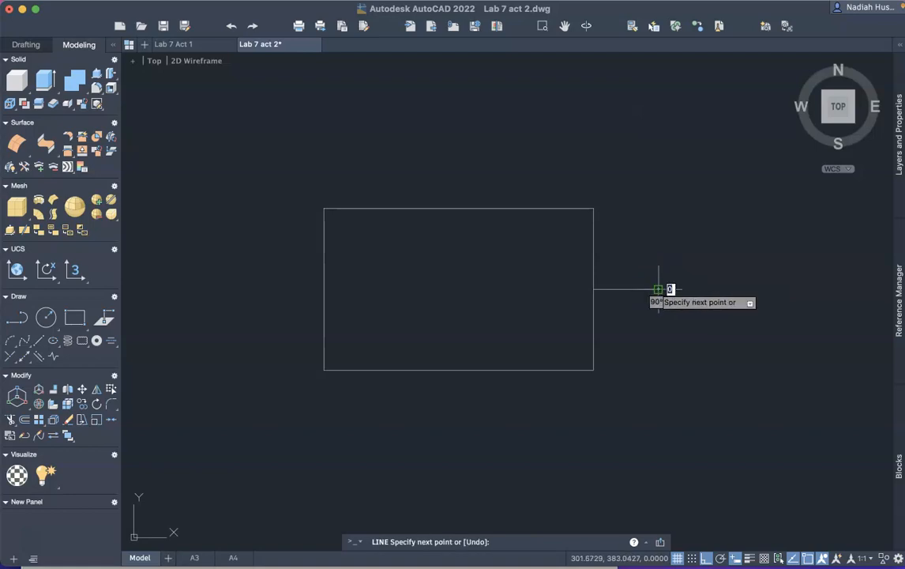
pyautogui.write('2.5')
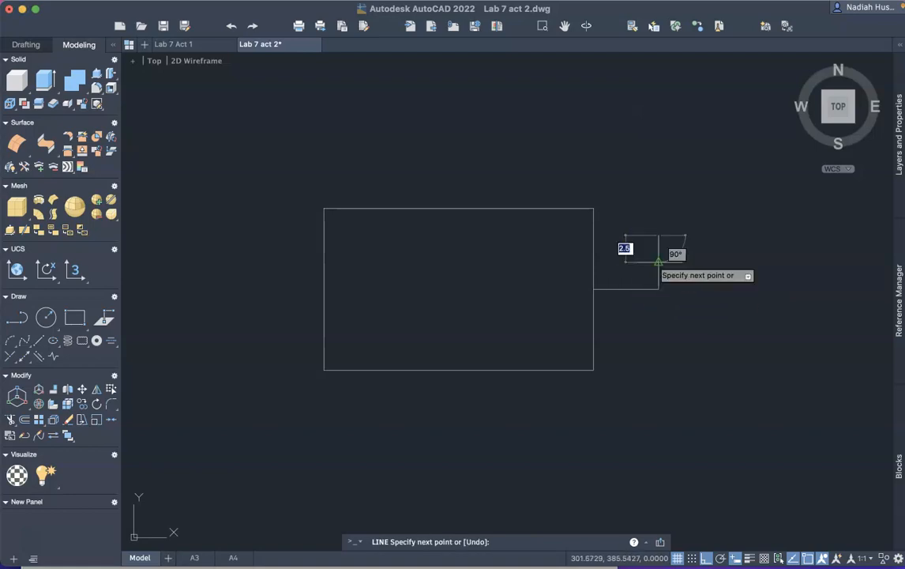
pyautogui.press('Return')
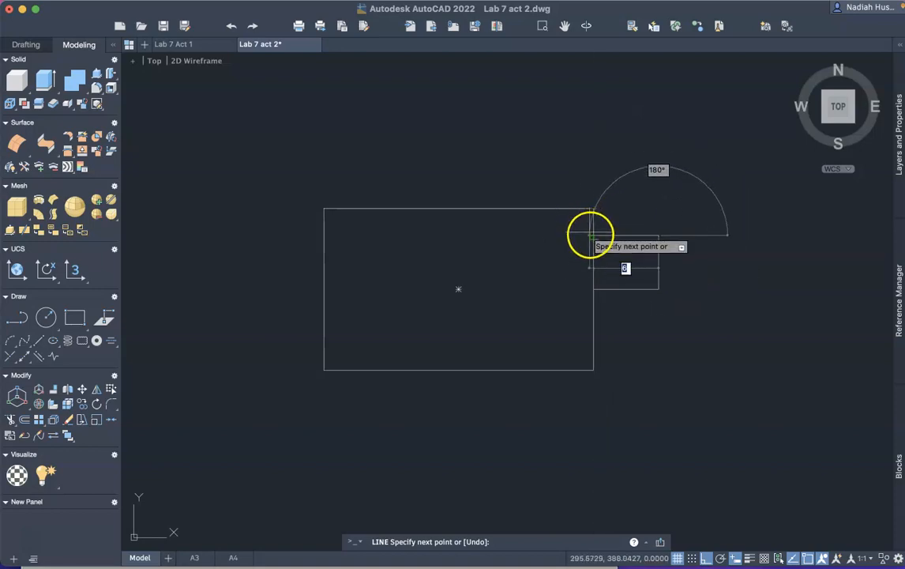
pyautogui.click(593, 236)
pyautogui.press('Return')
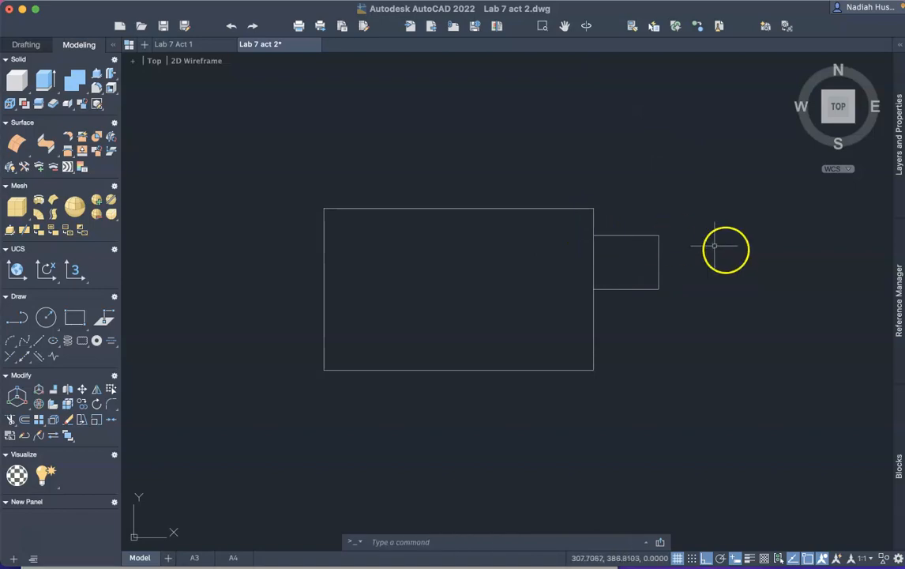
# Mirror the three side-block lines about the block's lower horizontal line, keeping the originals
pyautogui.click(669, 298)
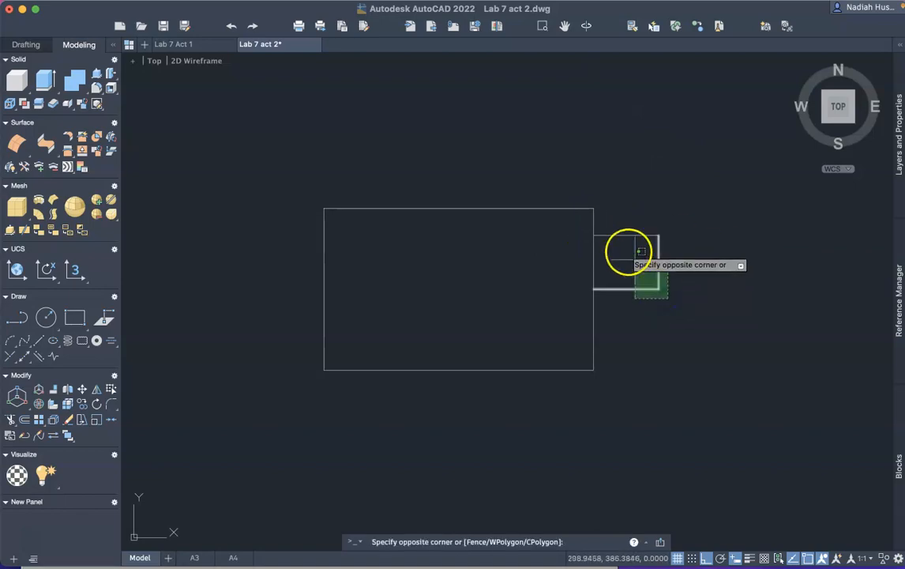
pyautogui.click(598, 234)
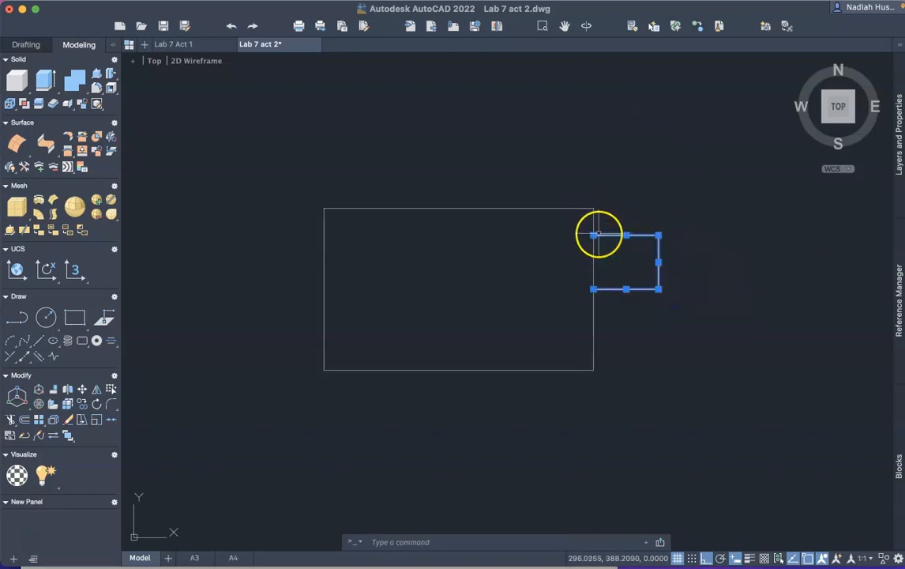
pyautogui.write('mirr')
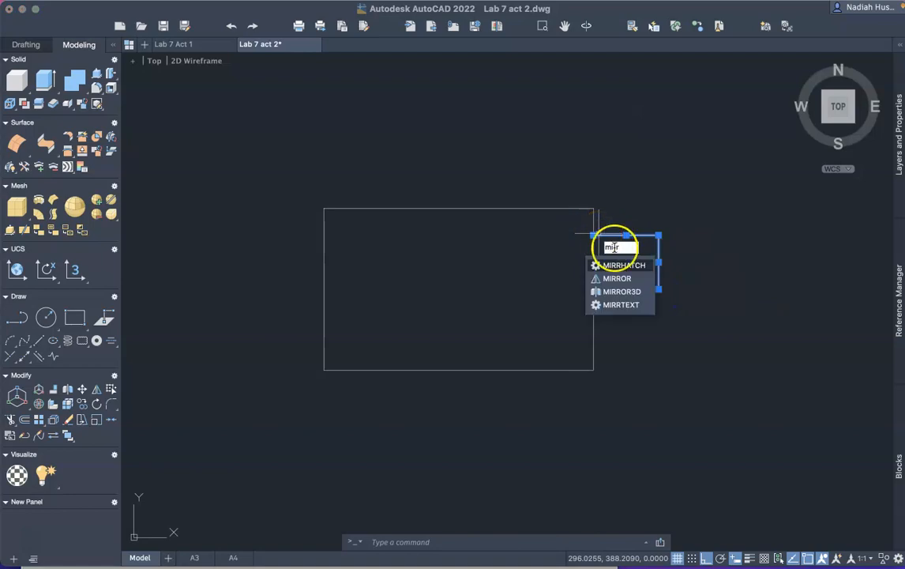
pyautogui.click(617, 279)
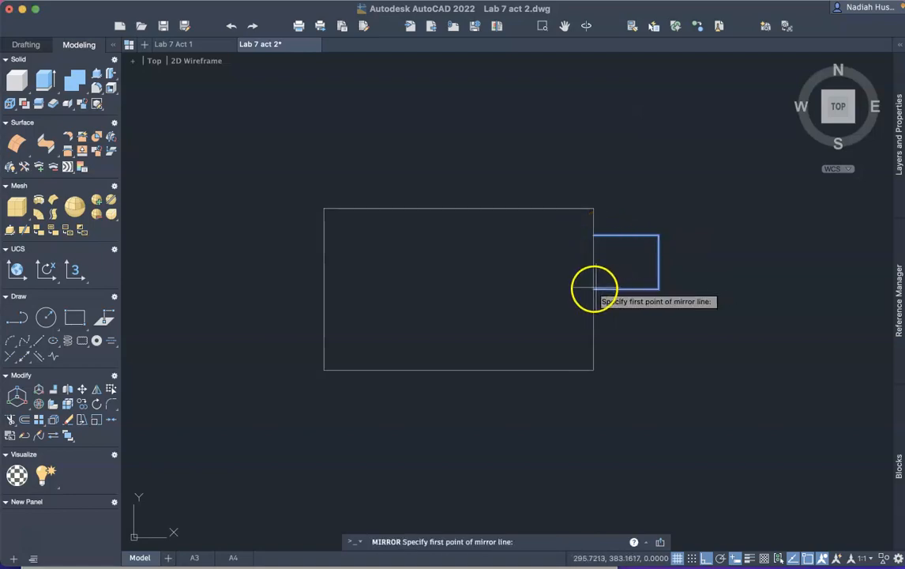
pyautogui.click(594, 289)
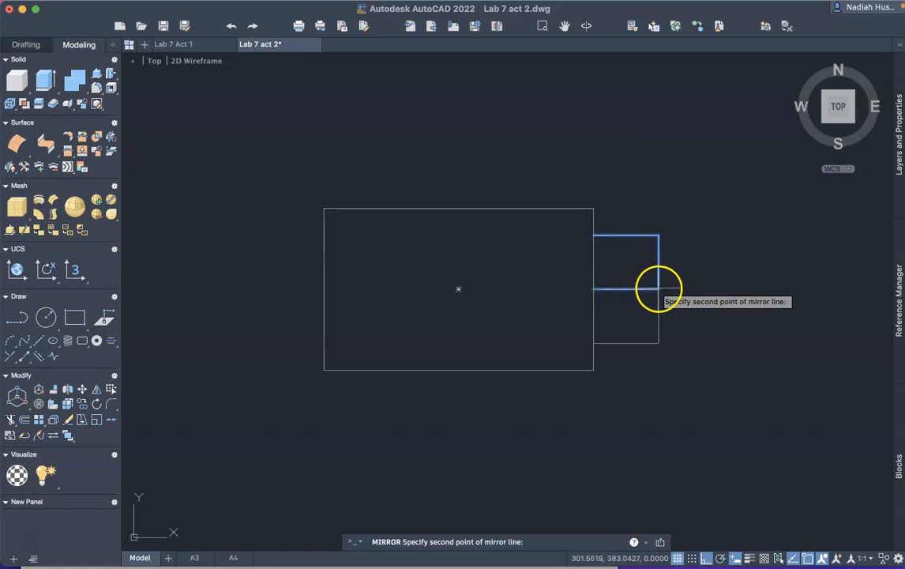
pyautogui.click(658, 289)
pyautogui.press('Return')
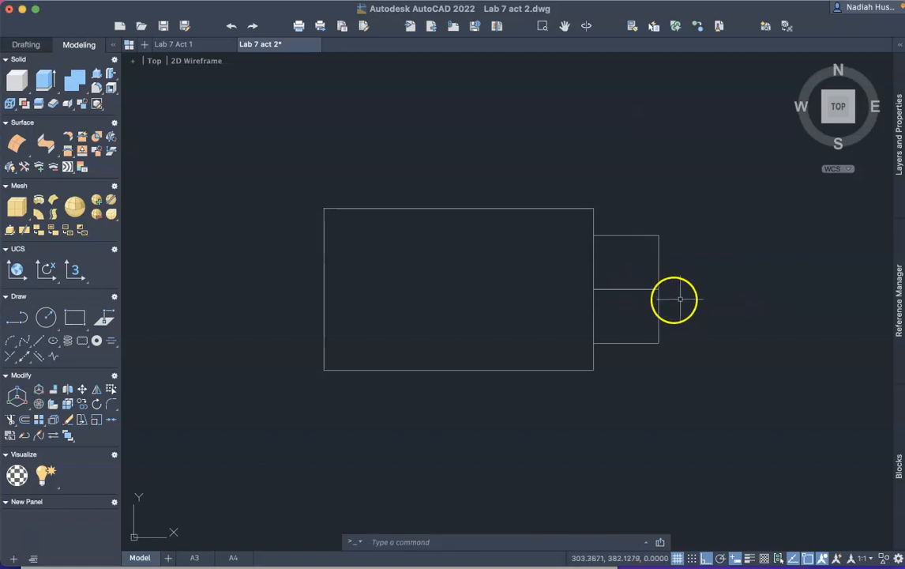
# Trim away the horizontal dividing line in the middle of the side block
pyautogui.write('trim')
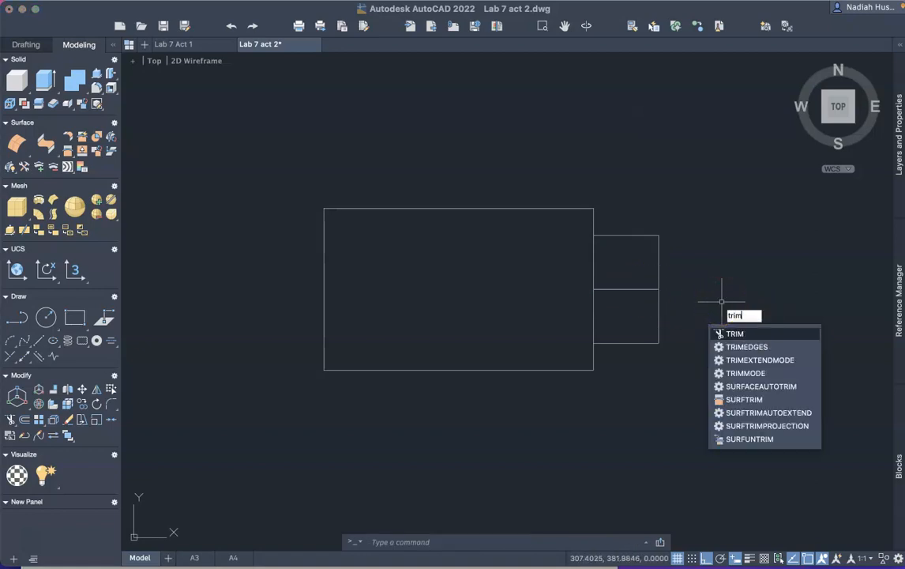
pyautogui.press('Return')
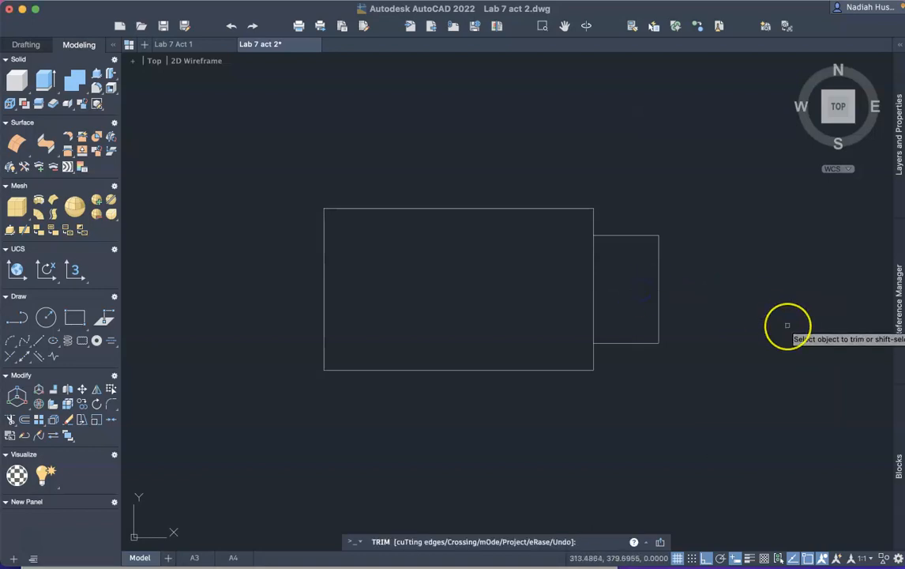
pyautogui.click(592, 292)
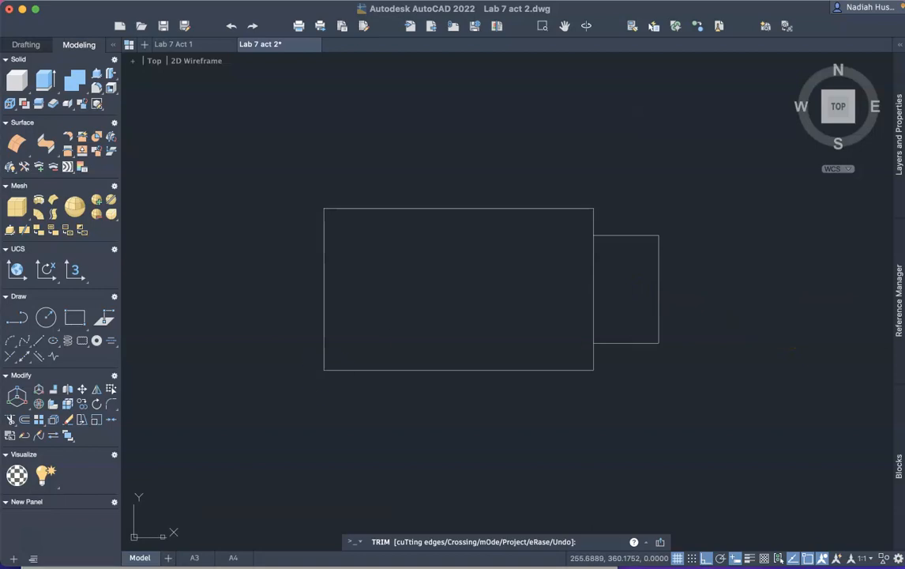
# Switch to the PowerPoint reference slide and draw a vertical guide line about 8.8 cm long from the front-view lens circles up to the top view
pyautogui.press('super+Tab')
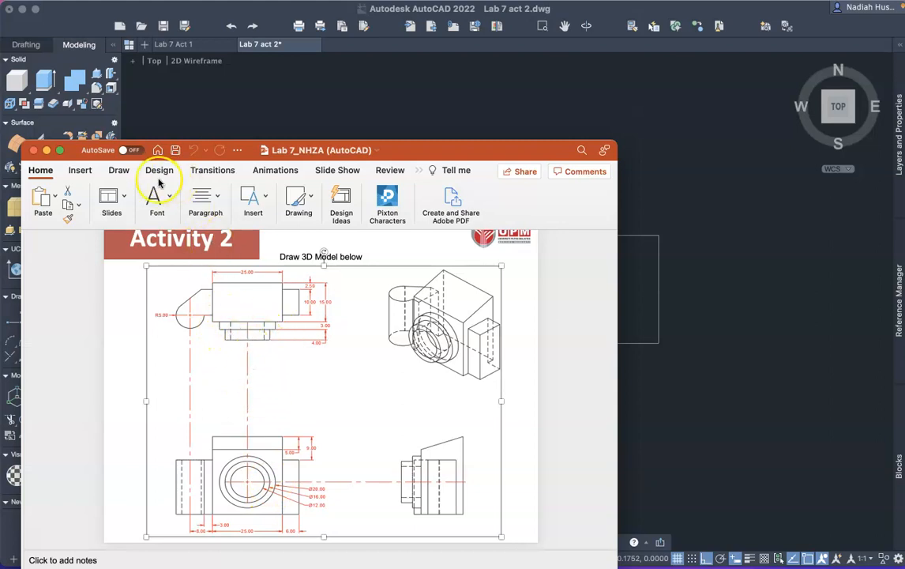
pyautogui.click(80, 170)
pyautogui.click(131, 195)
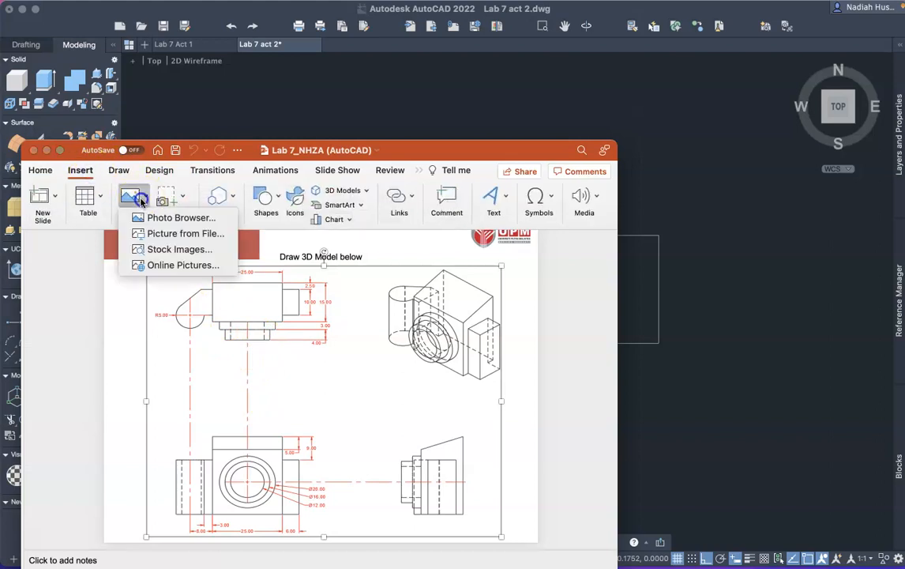
pyautogui.click(265, 196)
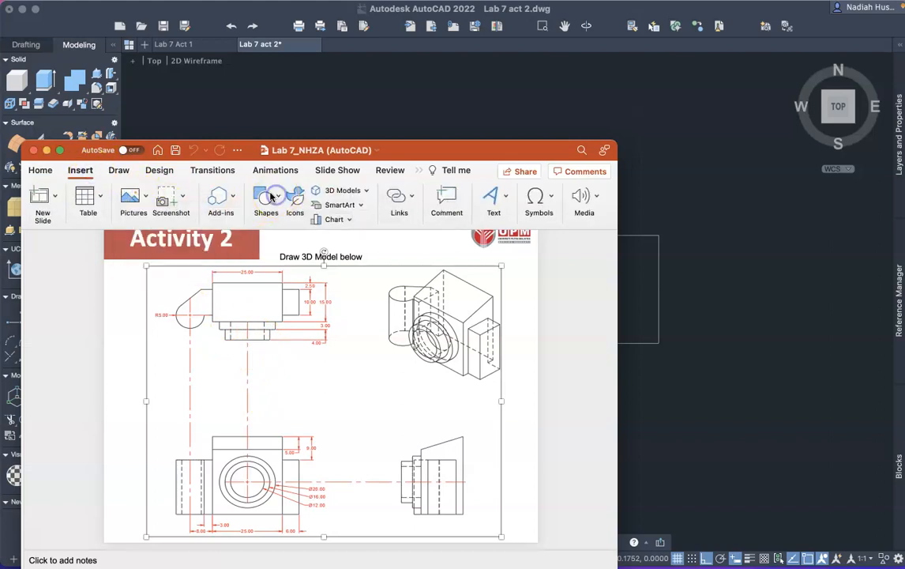
pyautogui.click(265, 195)
pyautogui.click(282, 236)
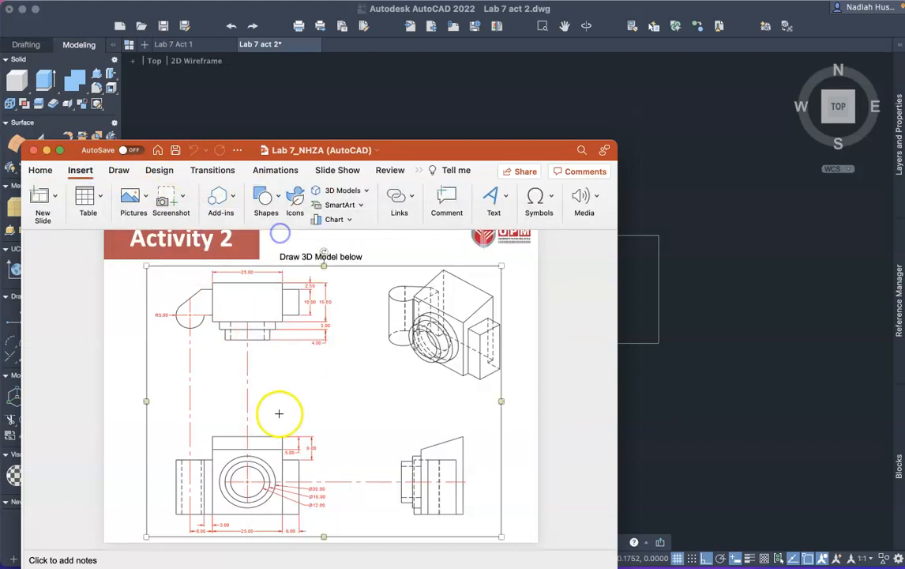
pyautogui.click(221, 478)
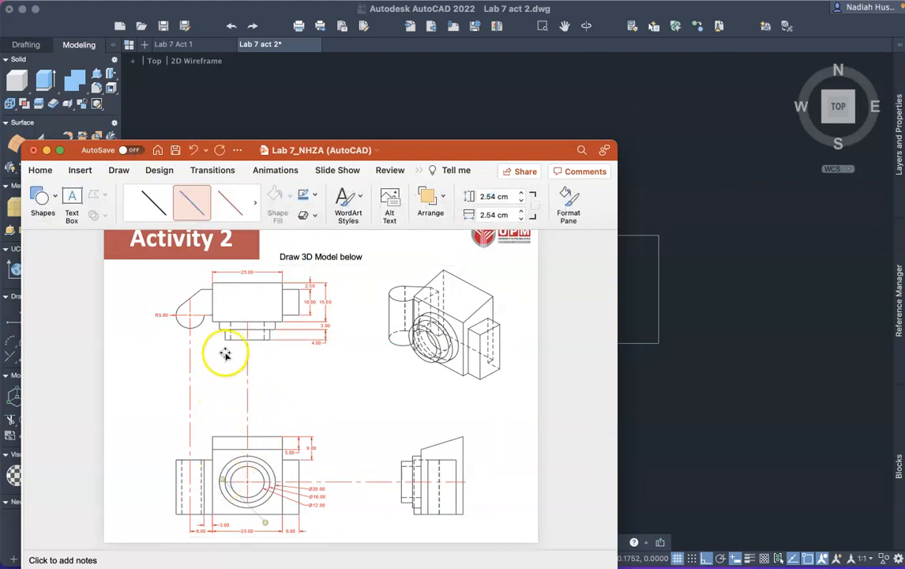
pyautogui.moveTo(267, 523)
pyautogui.mouseDown()
pyautogui.moveTo(238, 356)
pyautogui.moveTo(221, 328)
pyautogui.mouseUp()
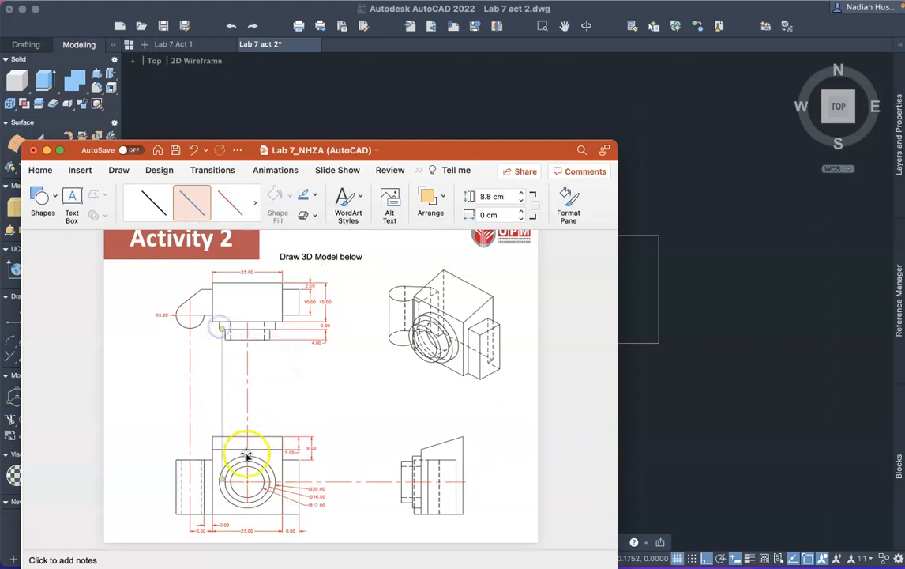
# Align the guide line with the Ø20 circle's left edge and shift it to the Ø16 circle's edge, and return to the AutoCAD drawing
pyautogui.moveTo(219, 430); pyautogui.dragTo(218, 428)
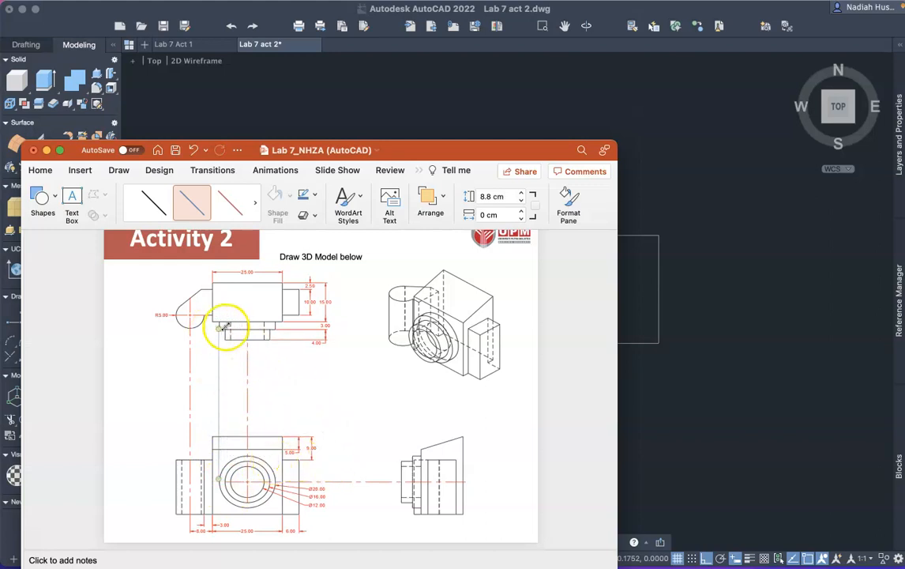
pyautogui.moveTo(217, 351); pyautogui.dragTo(224, 354)
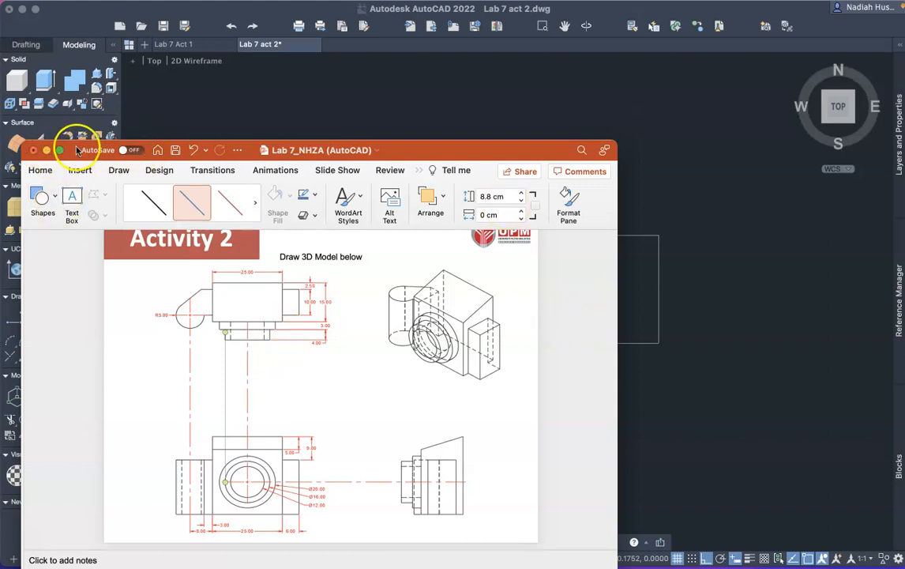
pyautogui.moveTo(75, 150); pyautogui.dragTo(21, 255)
pyautogui.moveTo(6, 292); pyautogui.dragTo(1, 568)
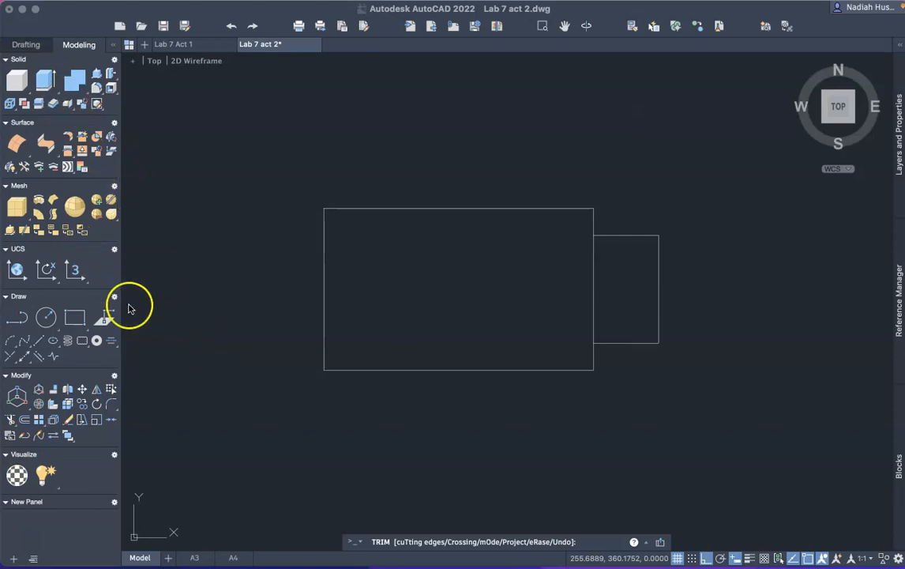
# Draw a line 7 units down from the midpoint of the large rectangle's bottom edge and continue it 8 units to the right
pyautogui.click(36, 540)
pyautogui.press('Escape')
pyautogui.press('Return')
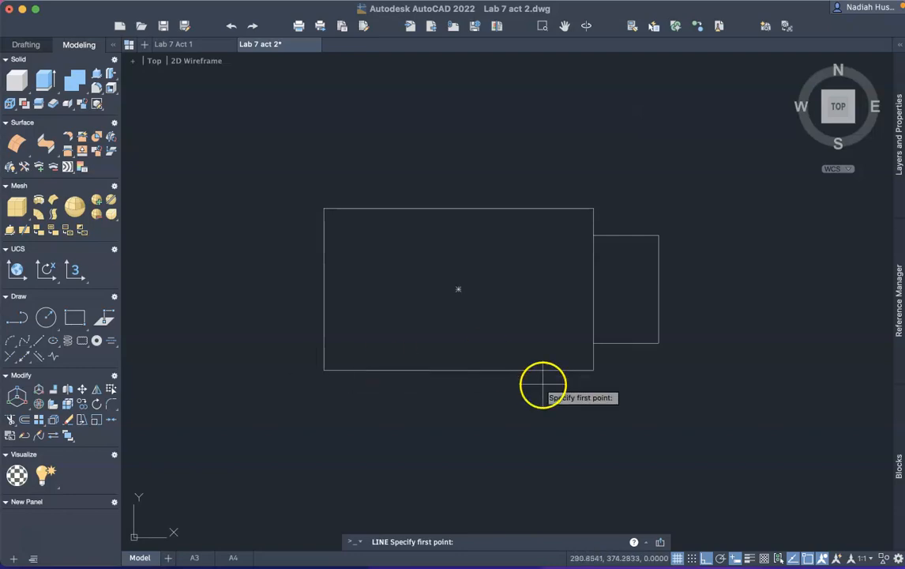
pyautogui.click(459, 369)
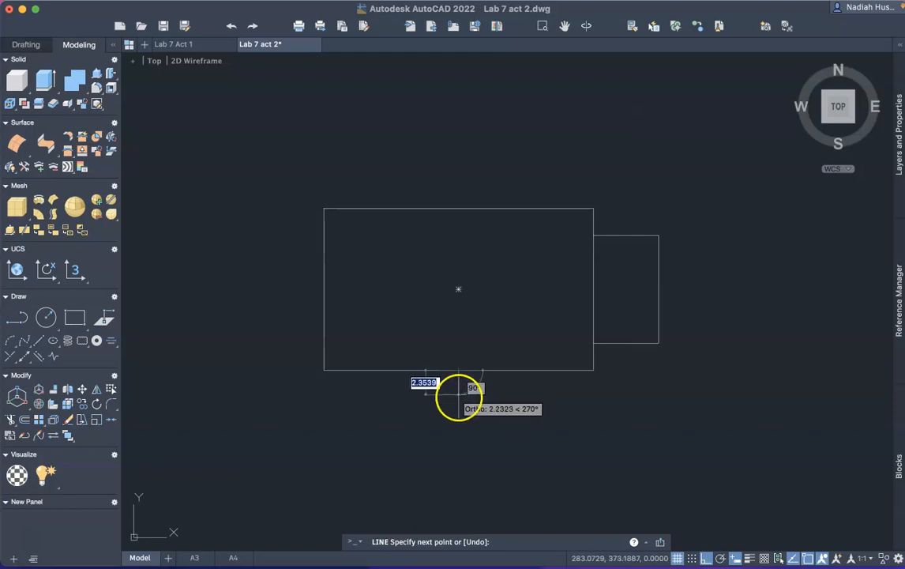
pyautogui.click(458, 445)
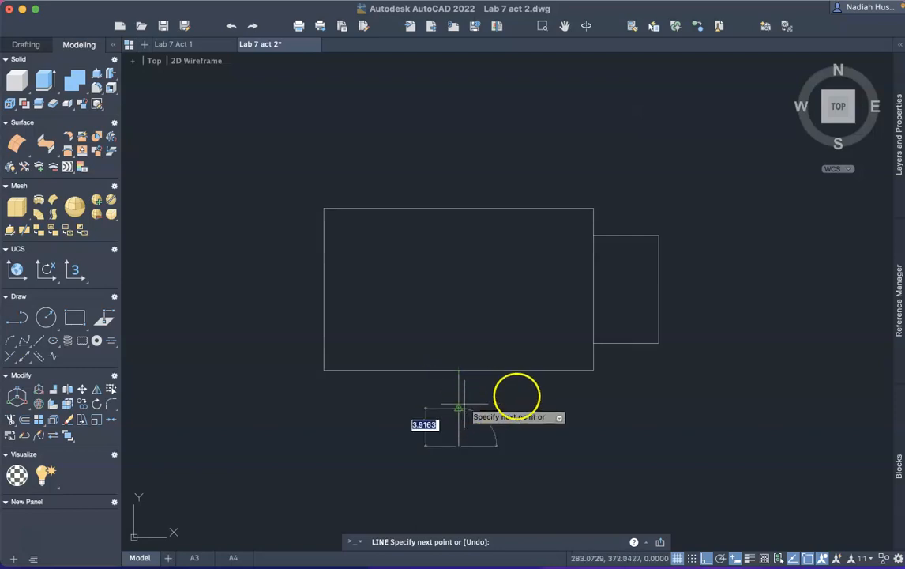
pyautogui.click(526, 395)
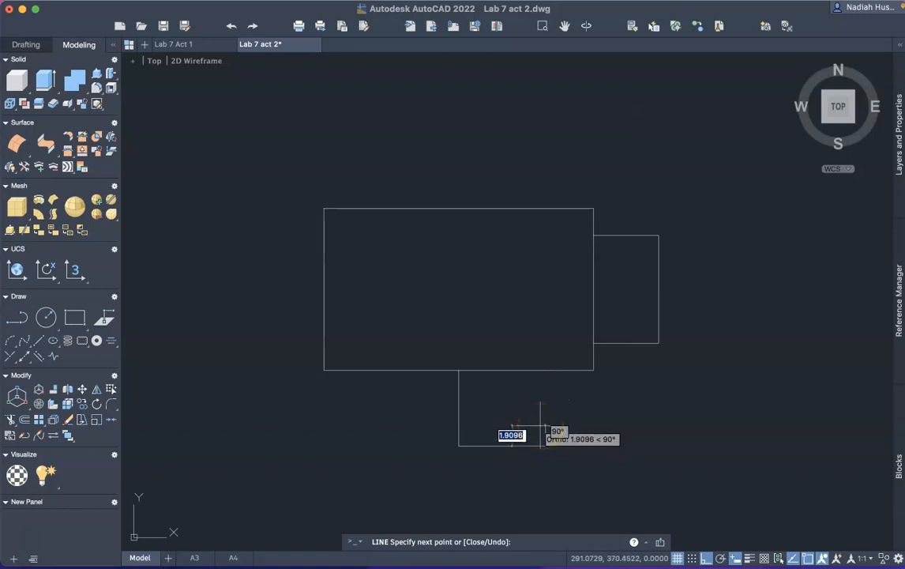
# Continue the outline 4 units upward and horizontally back to the vertical centre line, ending the line
pyautogui.write('4')
pyautogui.press('Return')
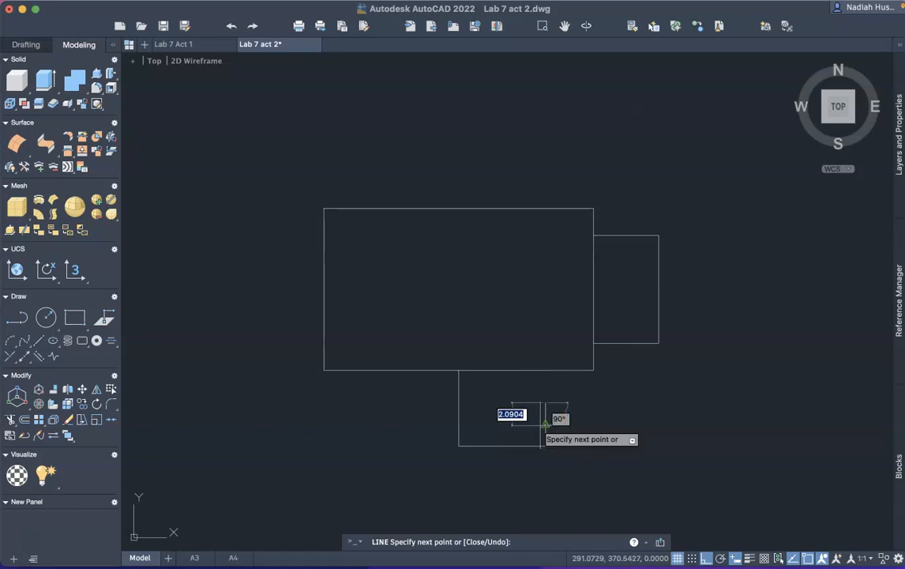
pyautogui.click(458, 403)
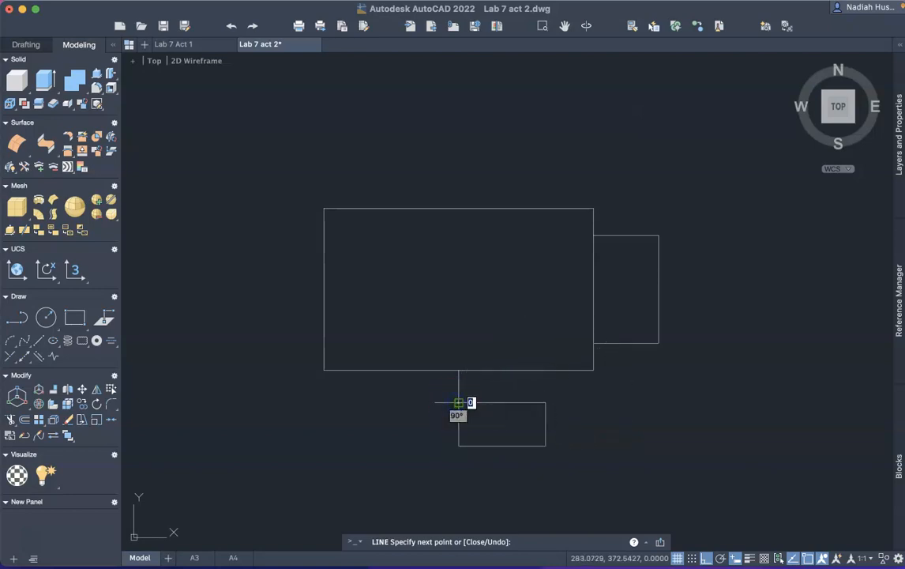
pyautogui.press('Escape')
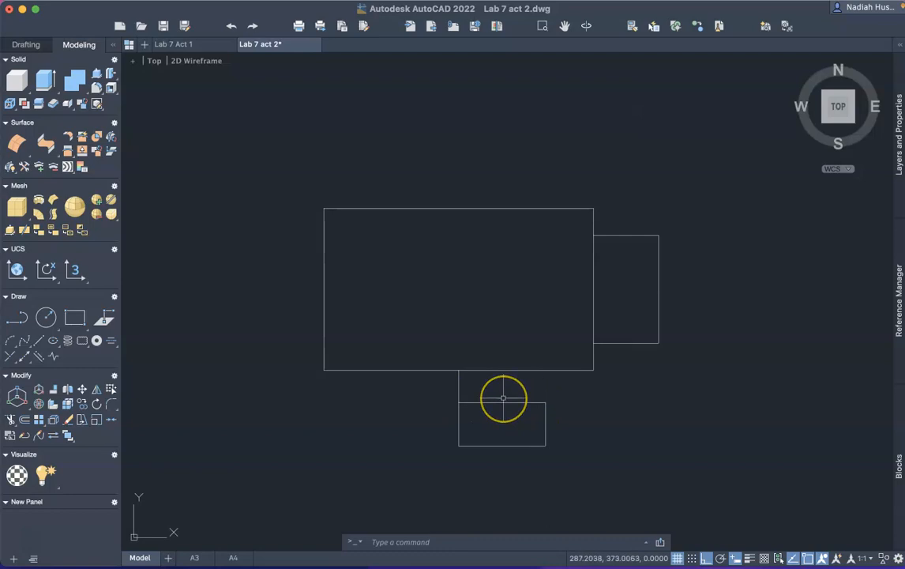
# Draw a line 10 units right from the upper tier junction on the centre line and continue it up to the rectangle's bottom edge
pyautogui.write('line')
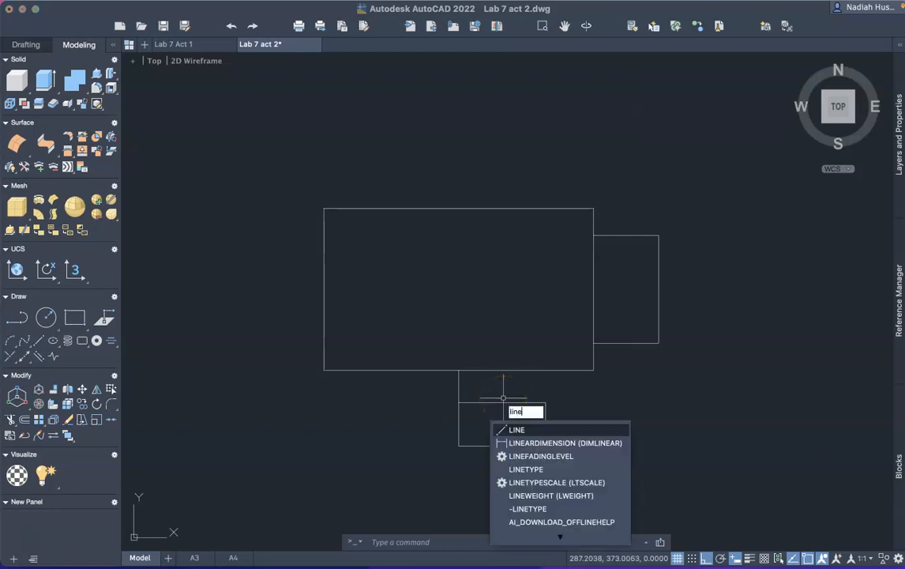
pyautogui.click(516, 430)
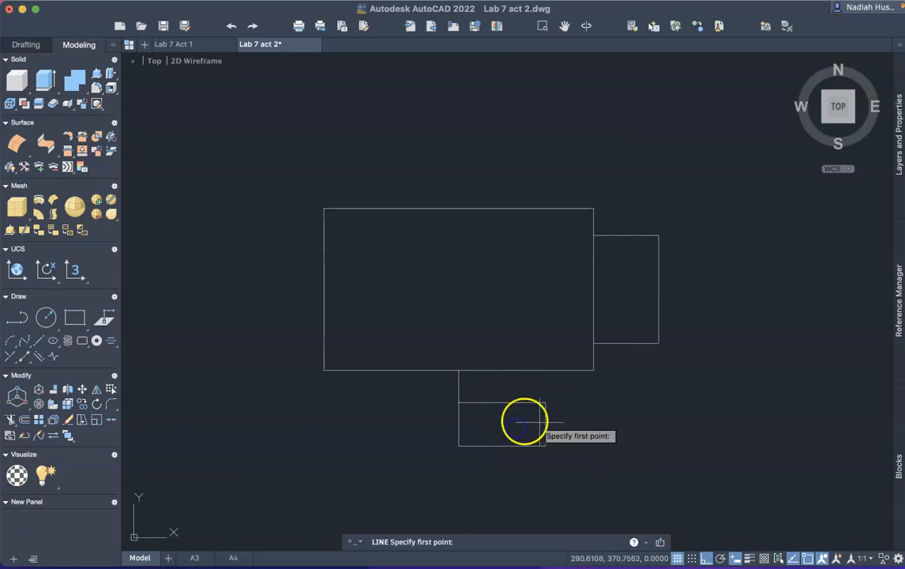
pyautogui.click(459, 403)
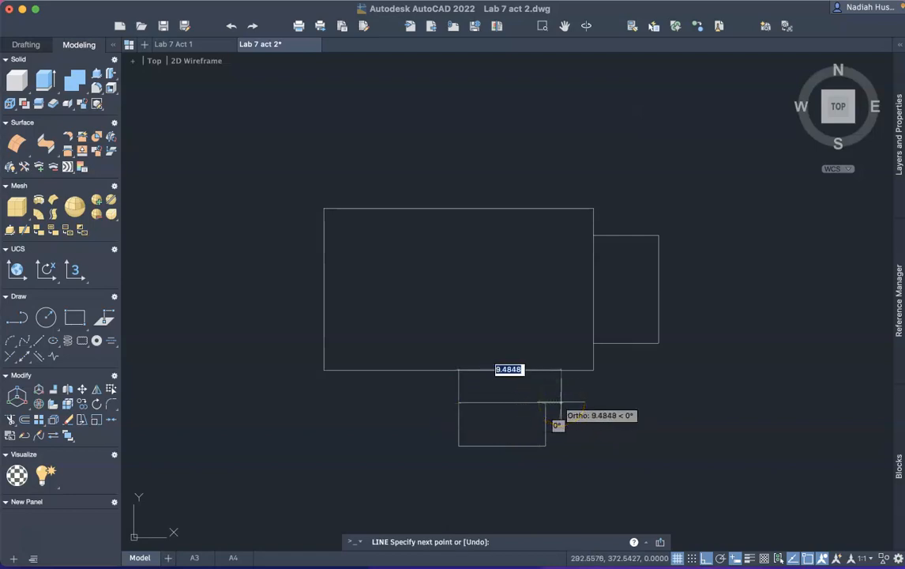
pyautogui.click(566, 403)
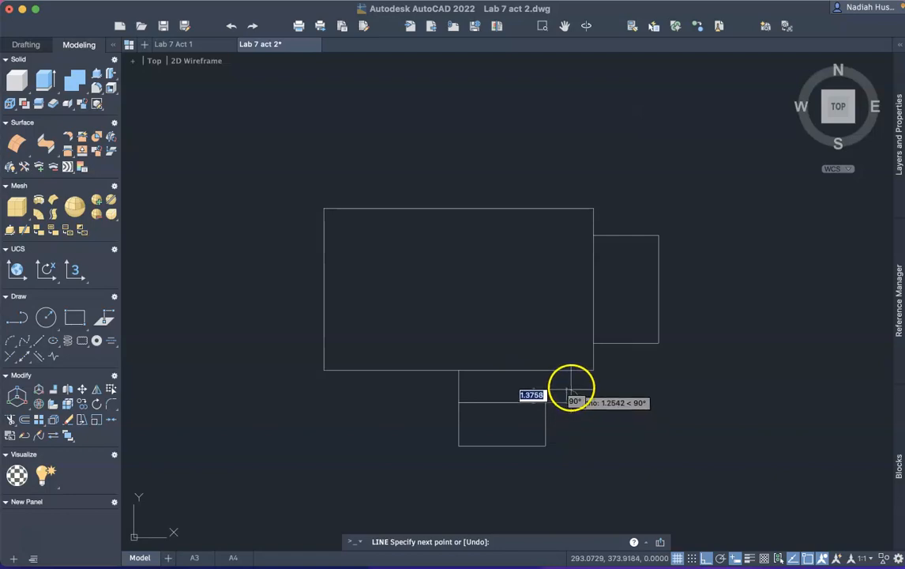
pyautogui.click(567, 371)
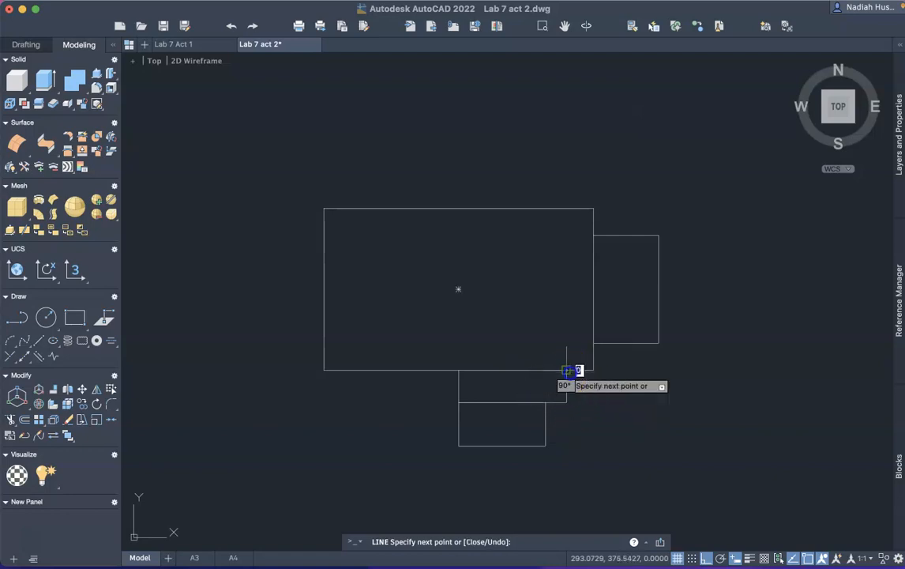
pyautogui.press('Escape')
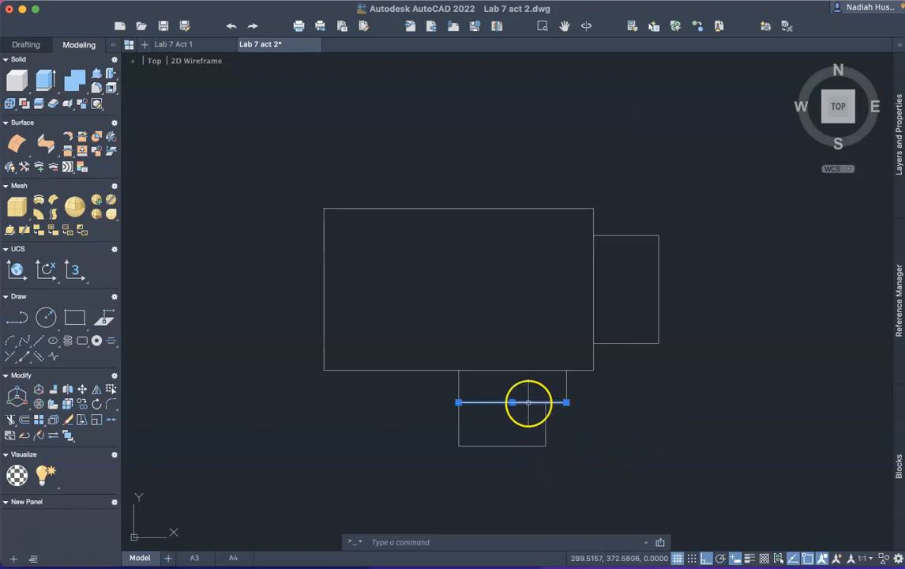
# Trim away the vertical centre line from both lens tiers below the large rectangle
pyautogui.write('trim')
pyautogui.press('Return')
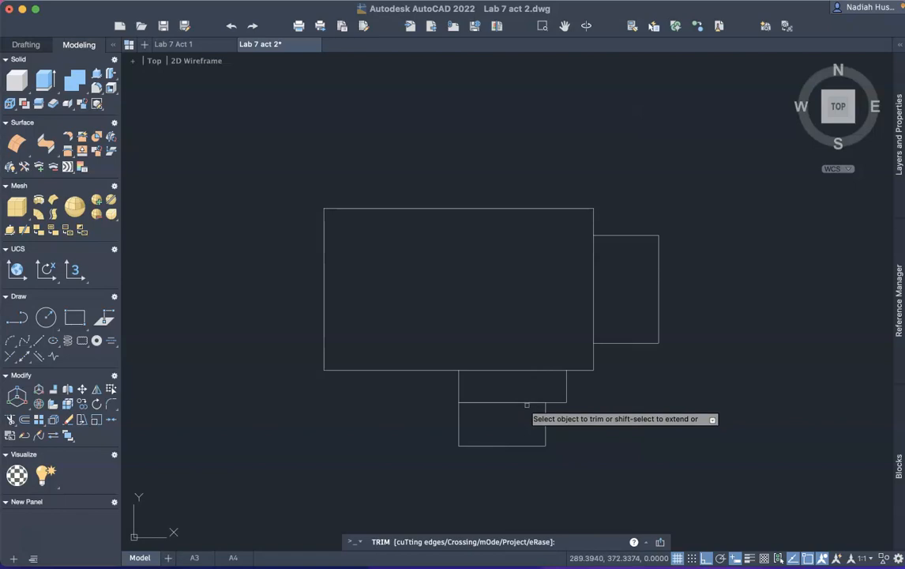
pyautogui.click(456, 395)
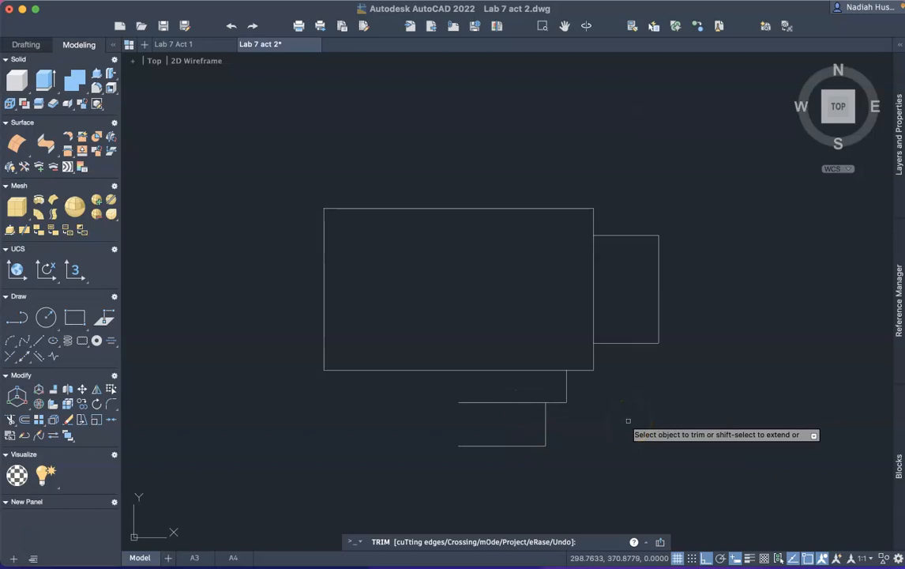
pyautogui.press('Escape')
pyautogui.press('Return')
pyautogui.press('Escape')
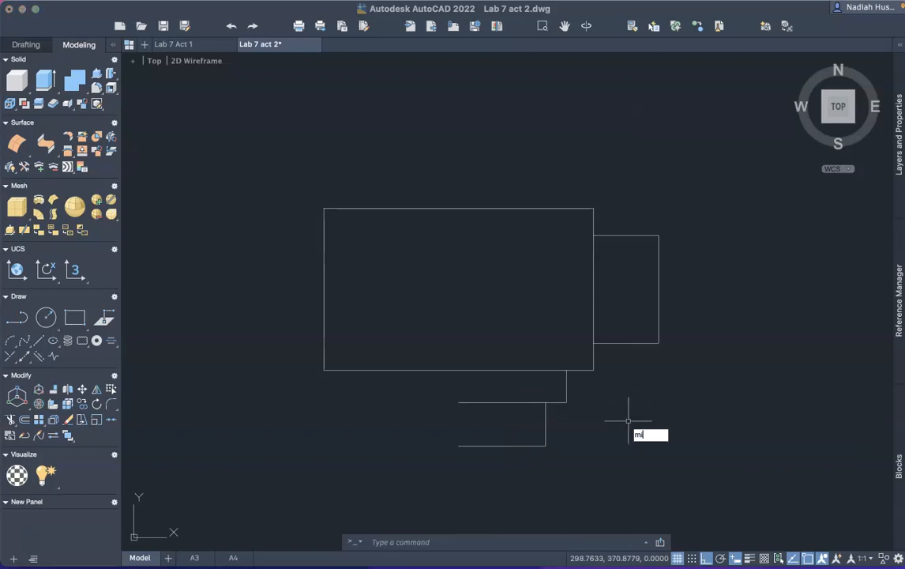
# Mirror the right half of both lens tiers about the vertical axis through the rectangle's bottom midpoint, keeping the originals
pyautogui.write('mirror')
pyautogui.press('Return')
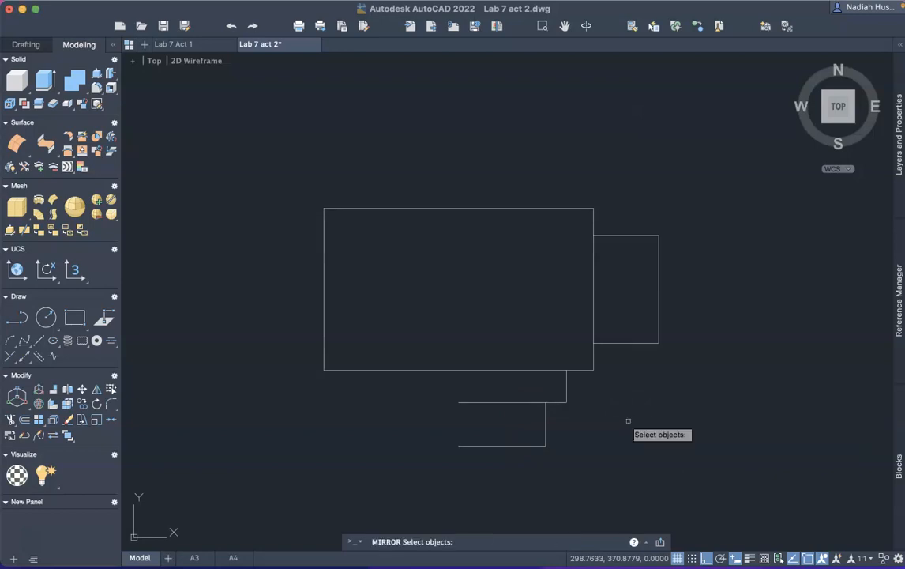
pyautogui.click(566, 388)
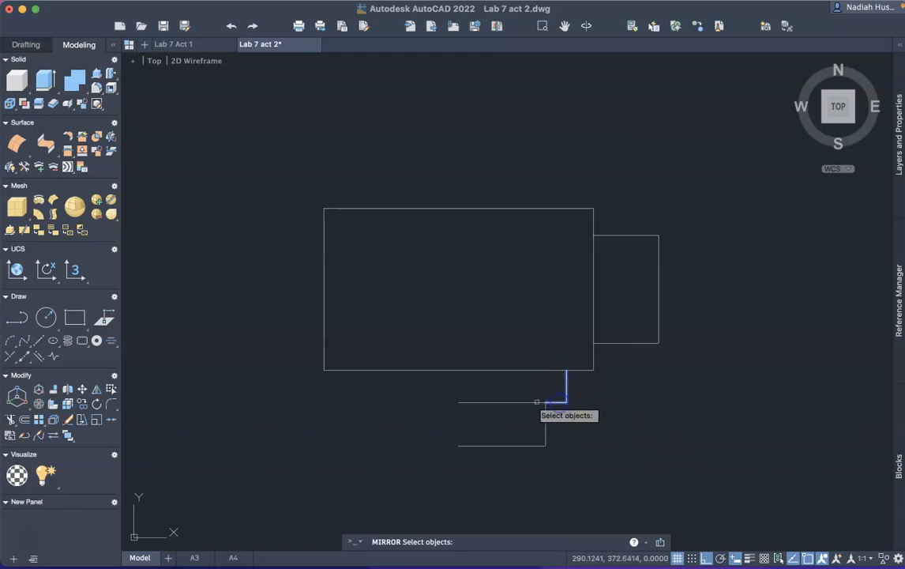
pyautogui.click(533, 402)
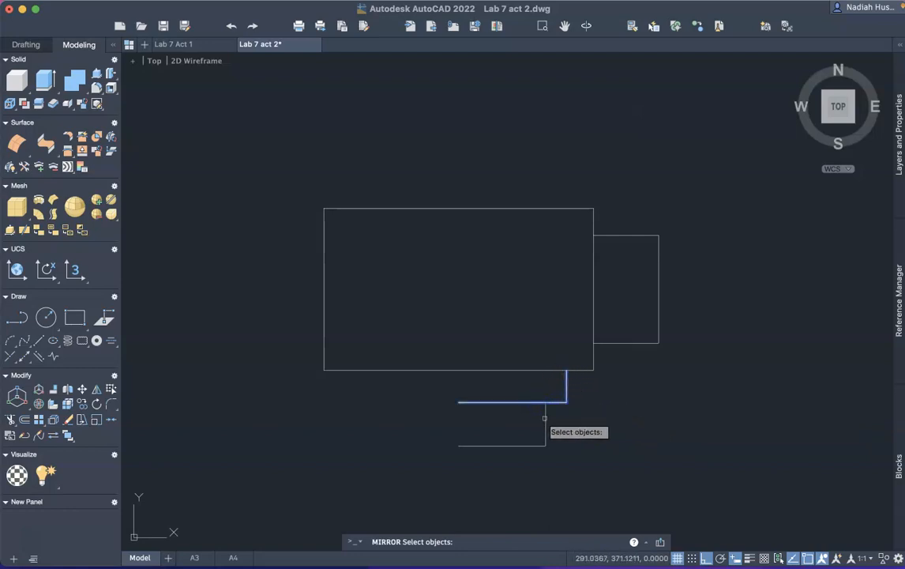
pyautogui.click(526, 445)
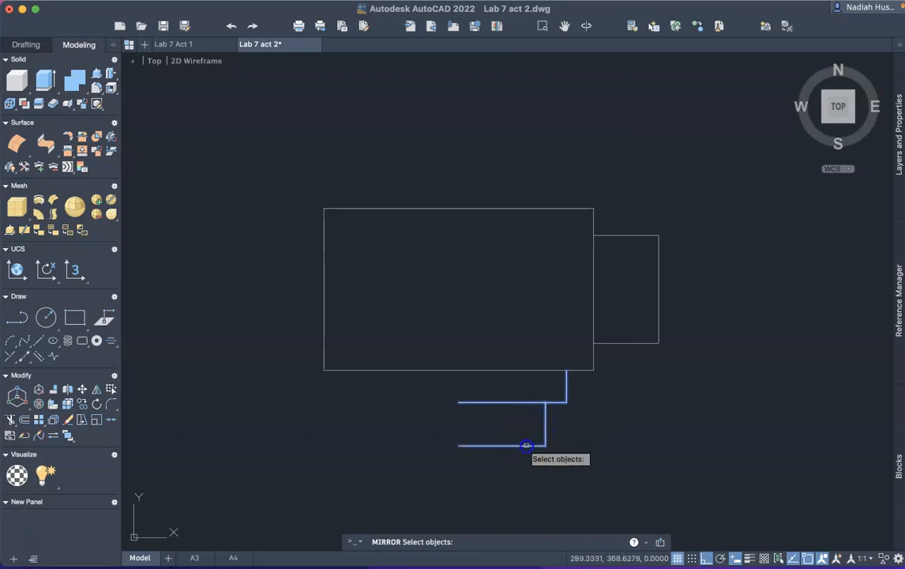
pyautogui.press('Return')
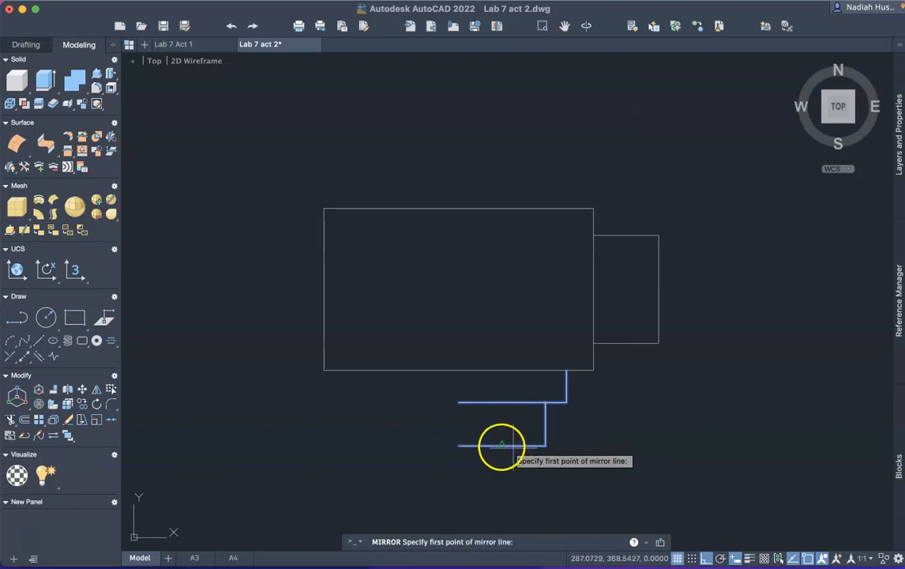
pyautogui.click(458, 445)
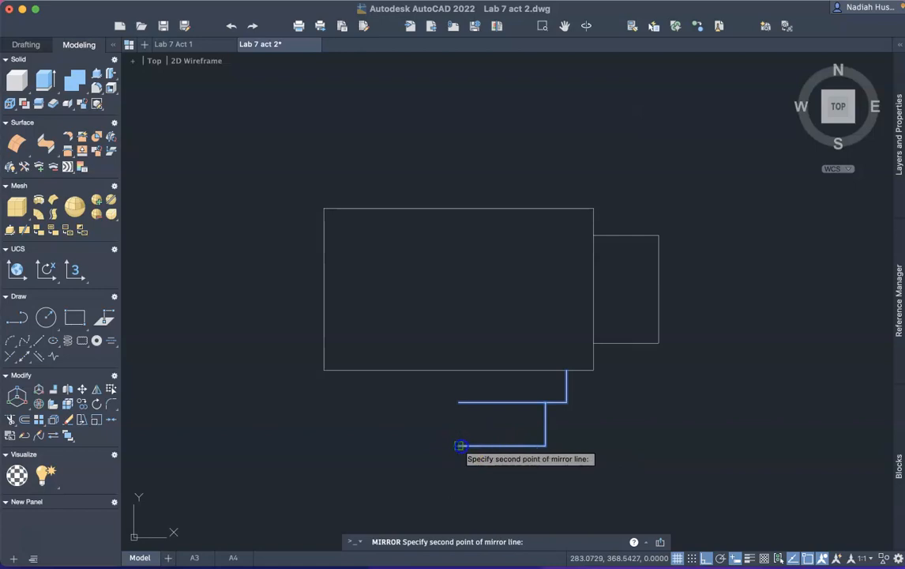
pyautogui.click(460, 371)
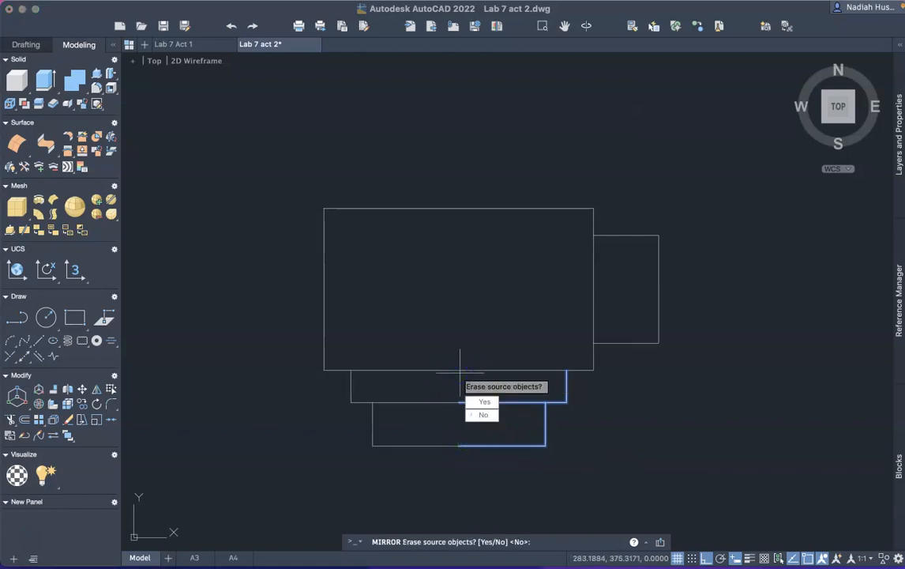
pyautogui.click(485, 414)
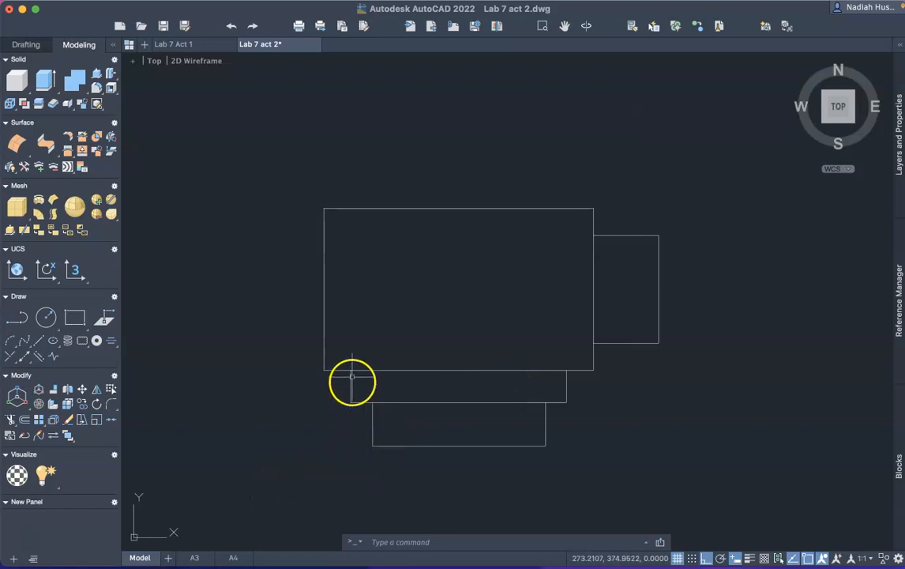
pyautogui.hotkey('ctrl', 'Up')
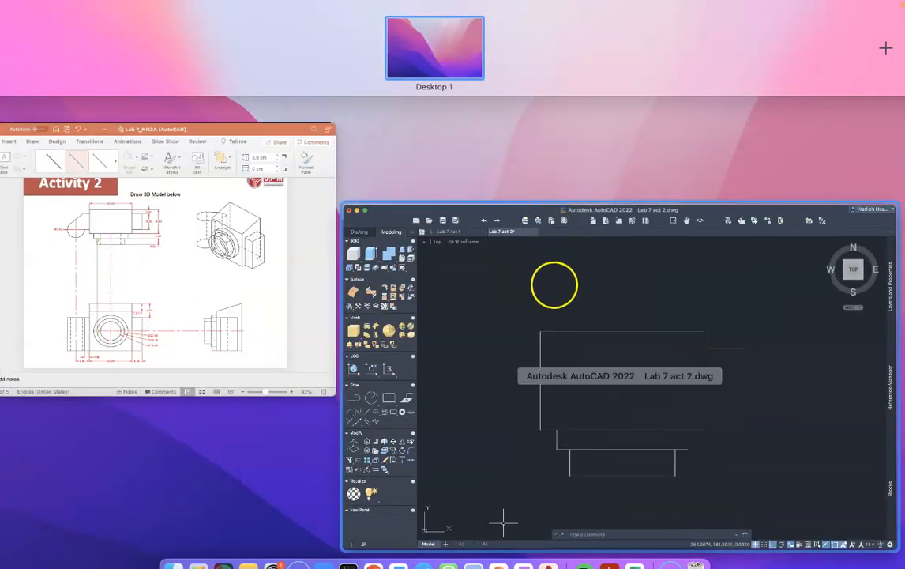
pyautogui.click(554, 285)
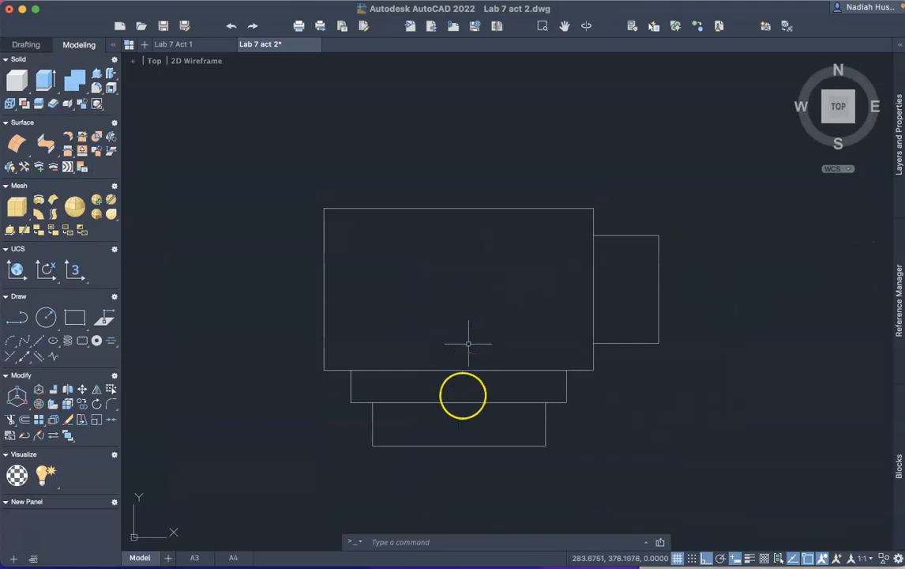
# Consult the Activity 2 slide and draw a line 8 units left from the rectangle's left edge, level with the side block's lower edge
pyautogui.hotkey('ctrl', 'Up')
pyautogui.click(303, 237)
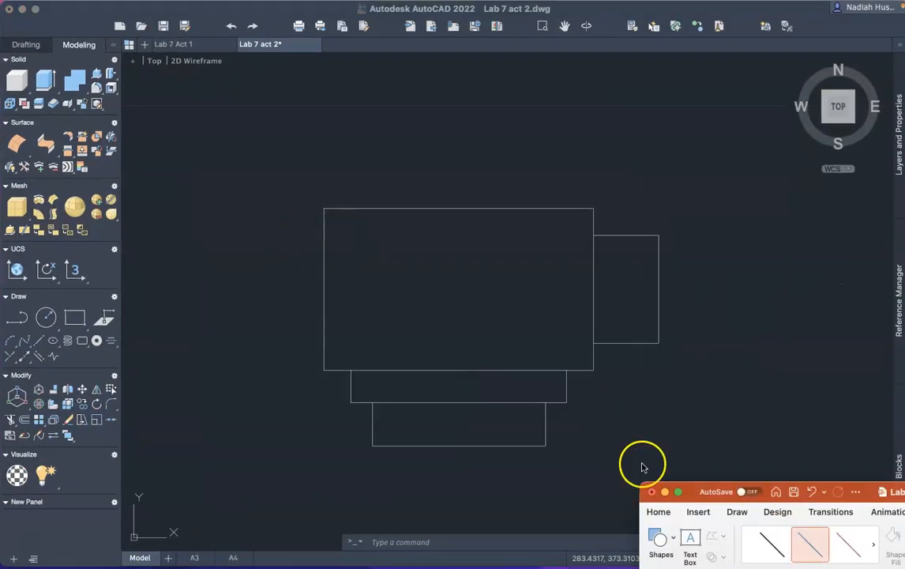
pyautogui.moveTo(696, 491)
pyautogui.mouseDown()
pyautogui.moveTo(261, 159)
pyautogui.moveTo(209, 97)
pyautogui.mouseUp()
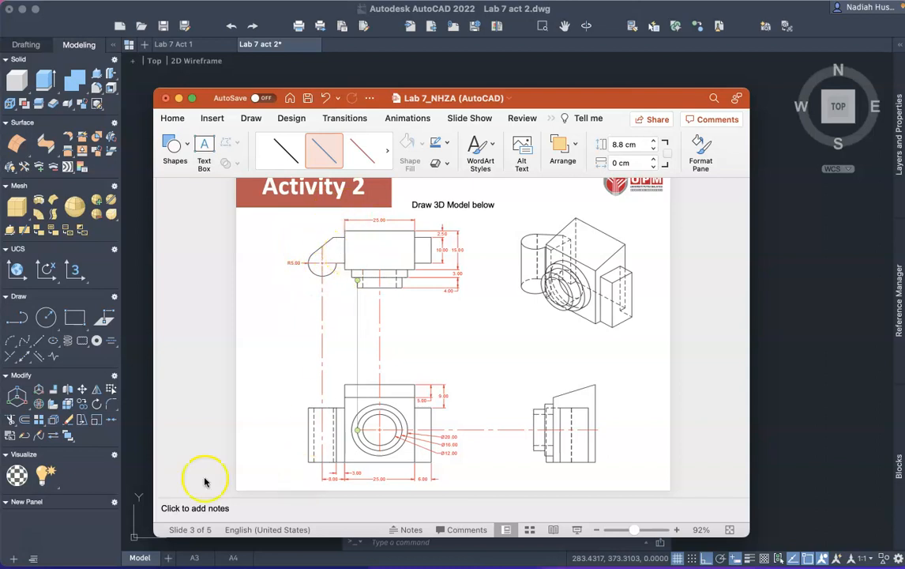
pyautogui.click(32, 542)
pyautogui.write('line')
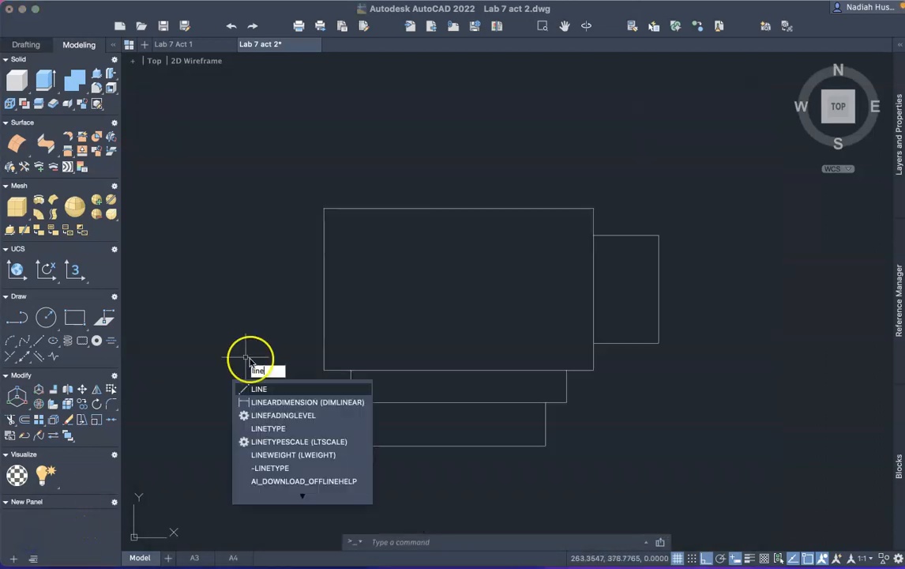
pyautogui.click(255, 387)
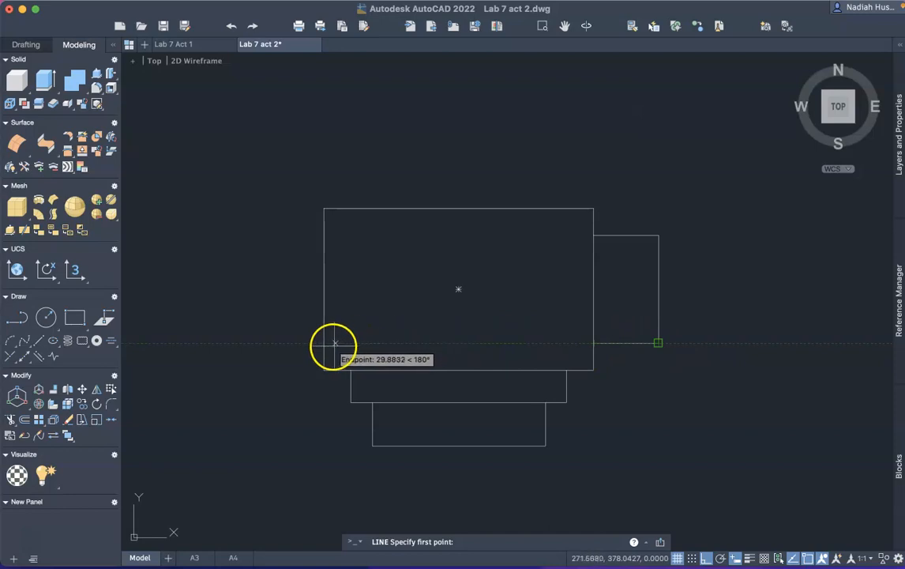
pyautogui.click(324, 343)
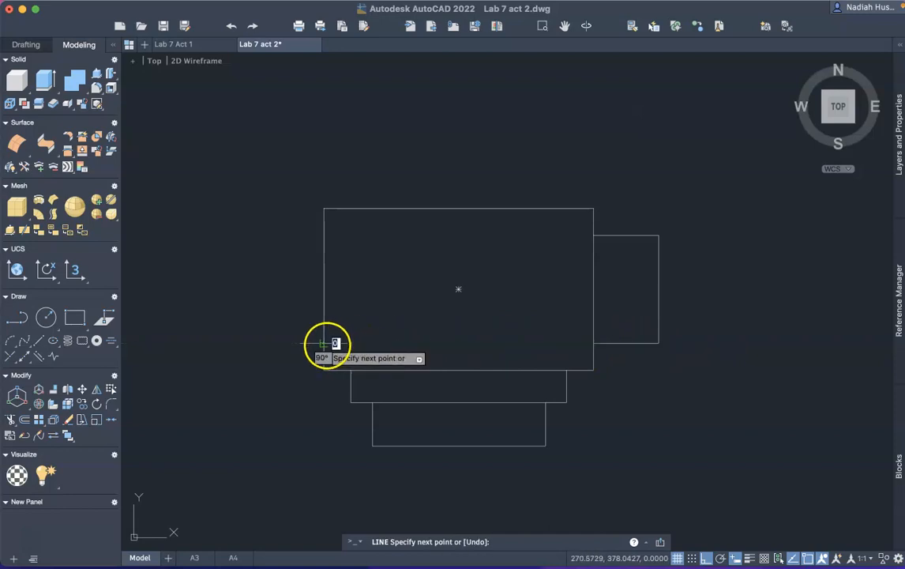
pyautogui.click(251, 343)
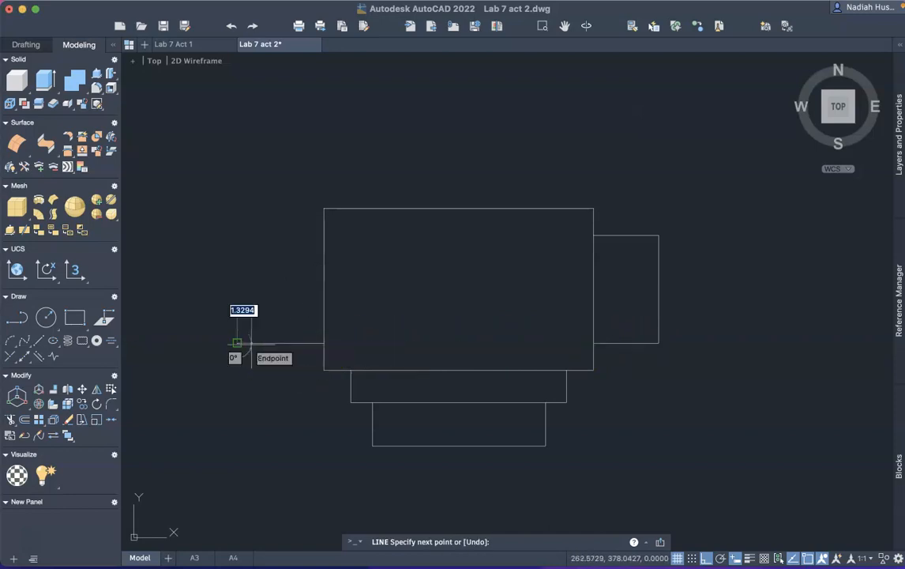
pyautogui.press('Return')
# Draw a line 3 units left from the rectangle's left edge, level with the side block's upper edge
pyautogui.write('l')
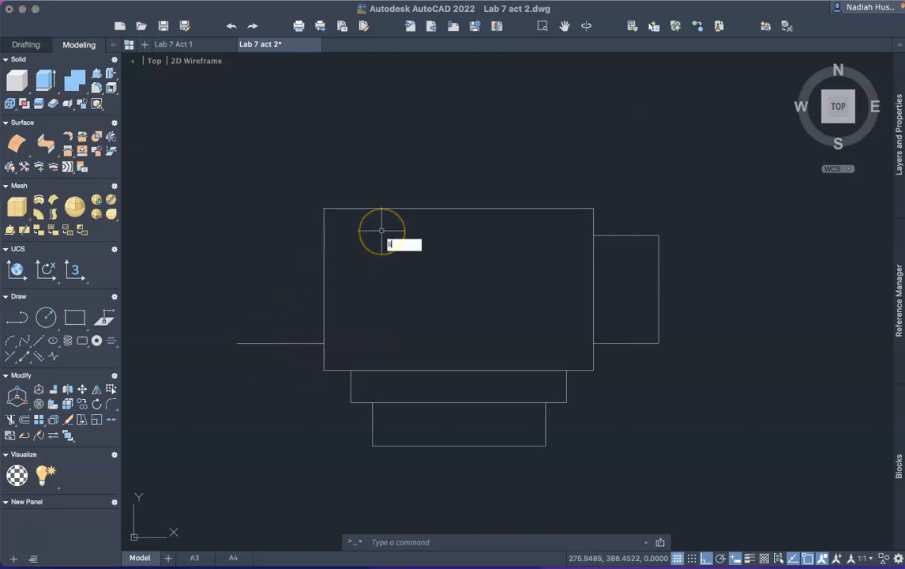
pyautogui.write('ine')
pyautogui.press('Return')
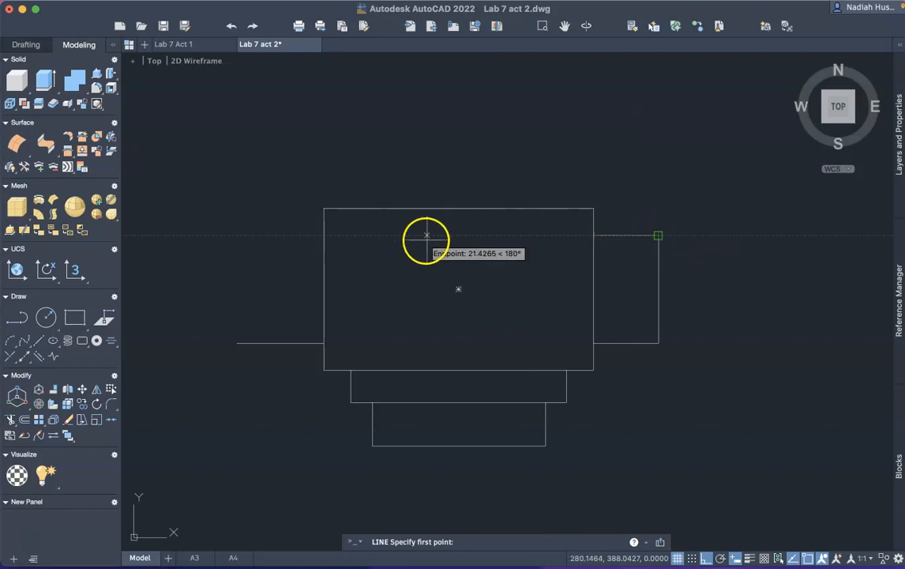
pyautogui.click(324, 235)
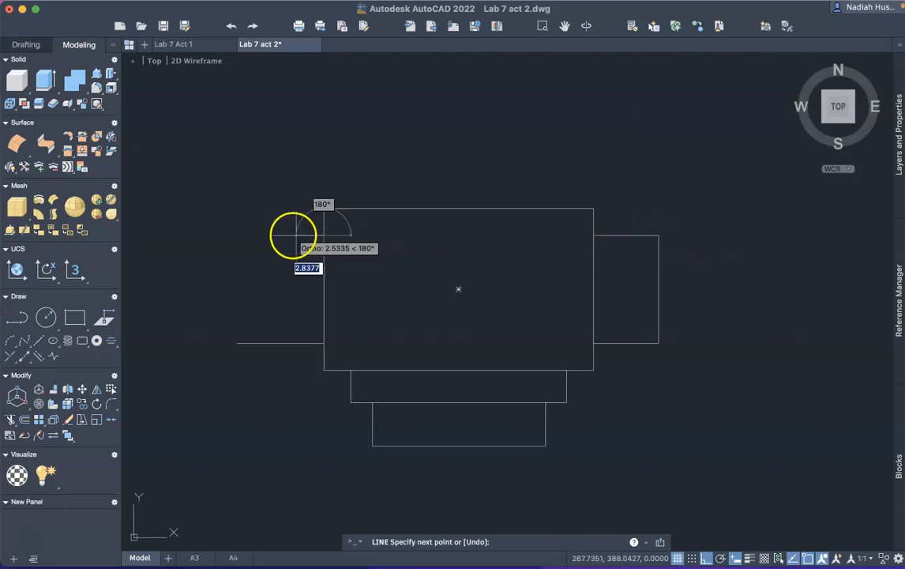
pyautogui.click(292, 235)
pyautogui.press('Return')
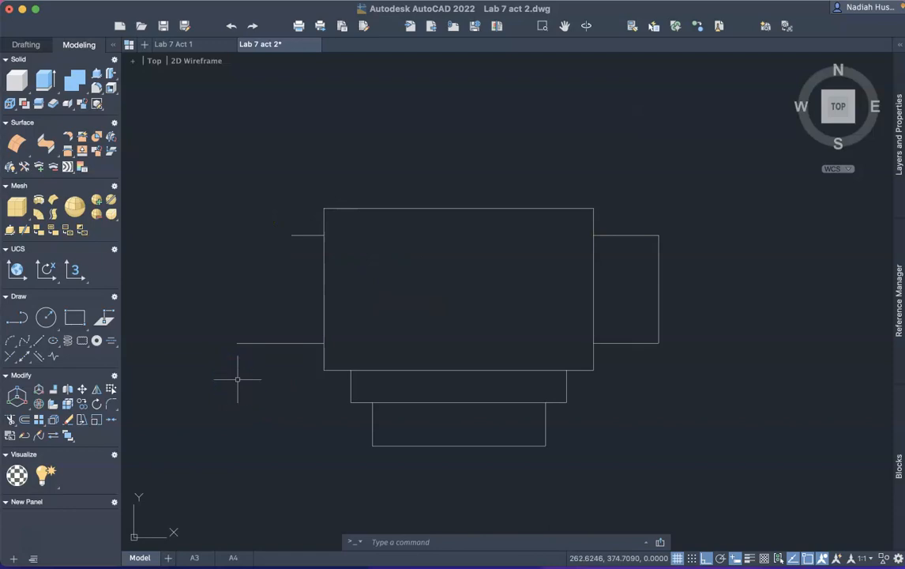
# Check the grip's radius on the Activity 2 slide and draw a circle of radius 5 centred on the 8-unit line's left end
pyautogui.hotkey('ctrl', 'Up')
pyautogui.click(245, 261)
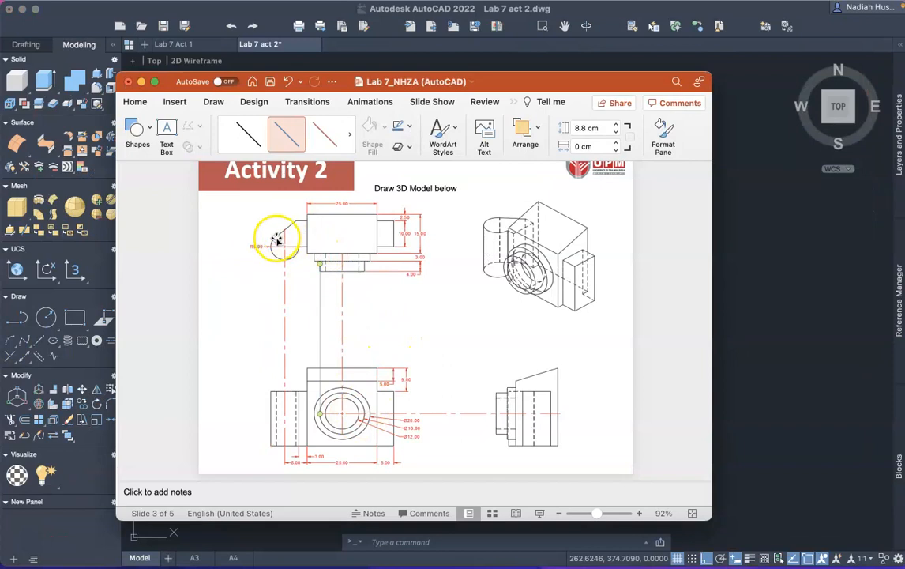
pyautogui.click(142, 82)
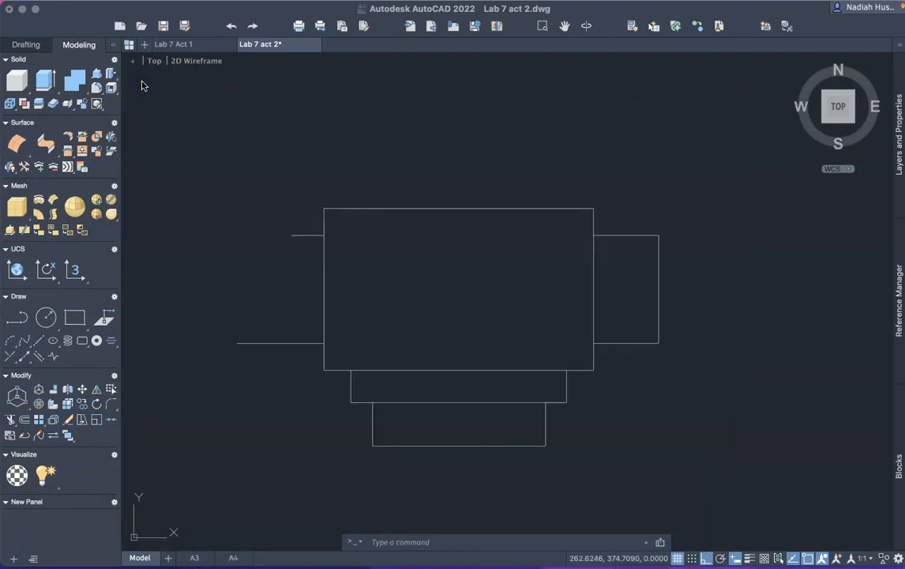
pyautogui.click(187, 221)
pyautogui.write('cl')
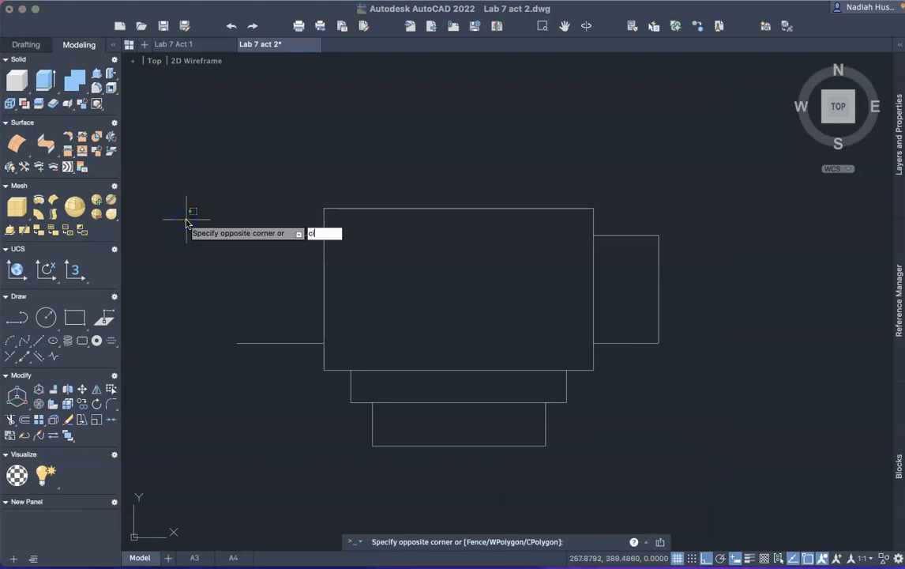
pyautogui.write('rcle')
pyautogui.press('Return')
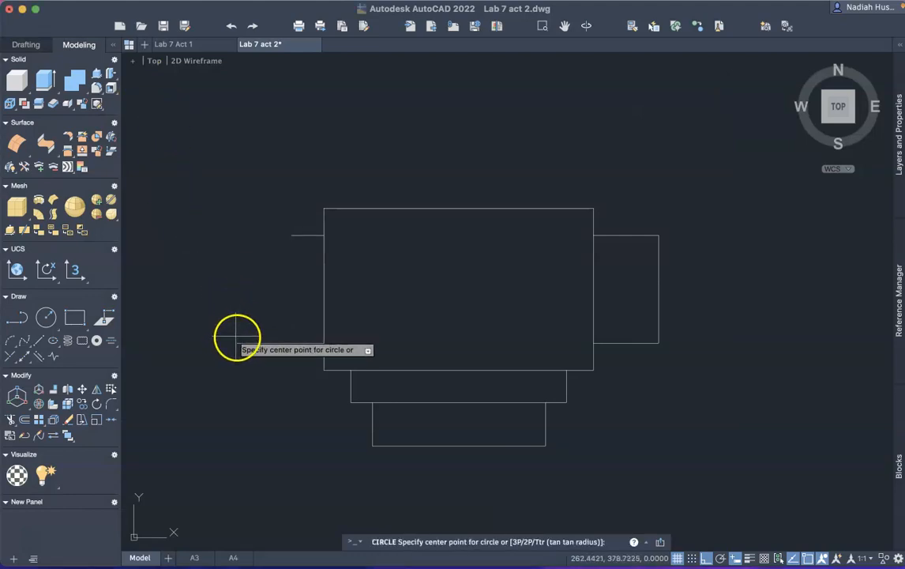
pyautogui.click(237, 343)
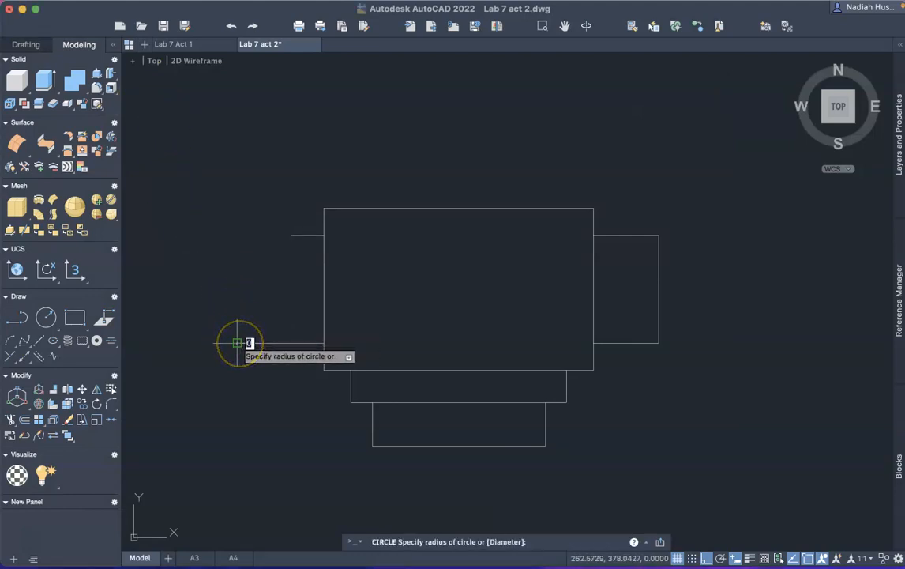
pyautogui.write('5')
pyautogui.press('Return')
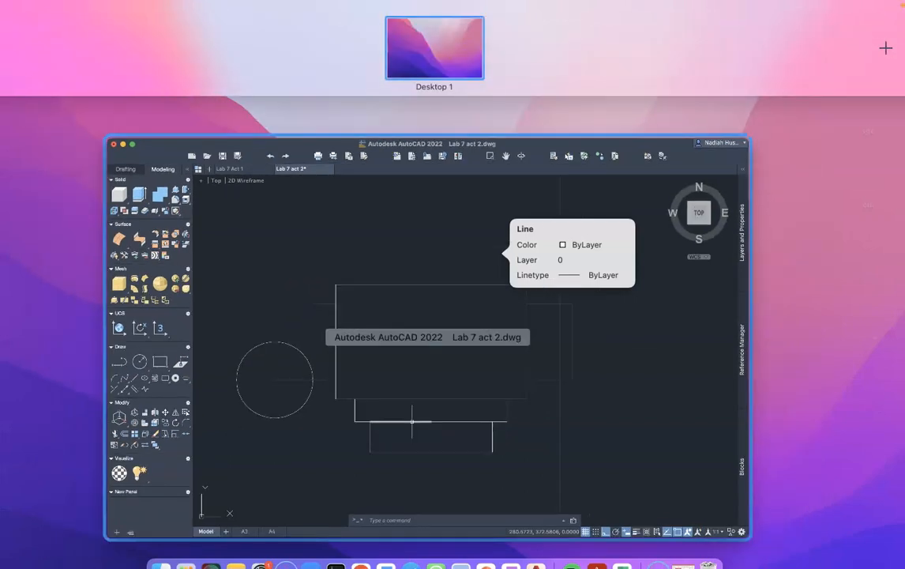
# Recheck the grip shape on the reference slide, turn off ortho mode and make sure the Tangent object snap is enabled
pyautogui.click(487, 565)
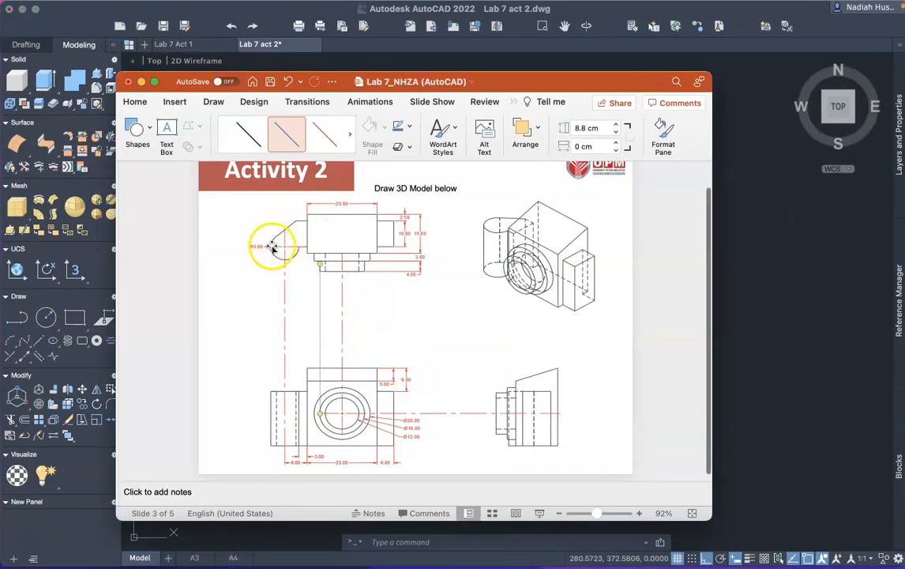
pyautogui.click(783, 277)
pyautogui.click(731, 293)
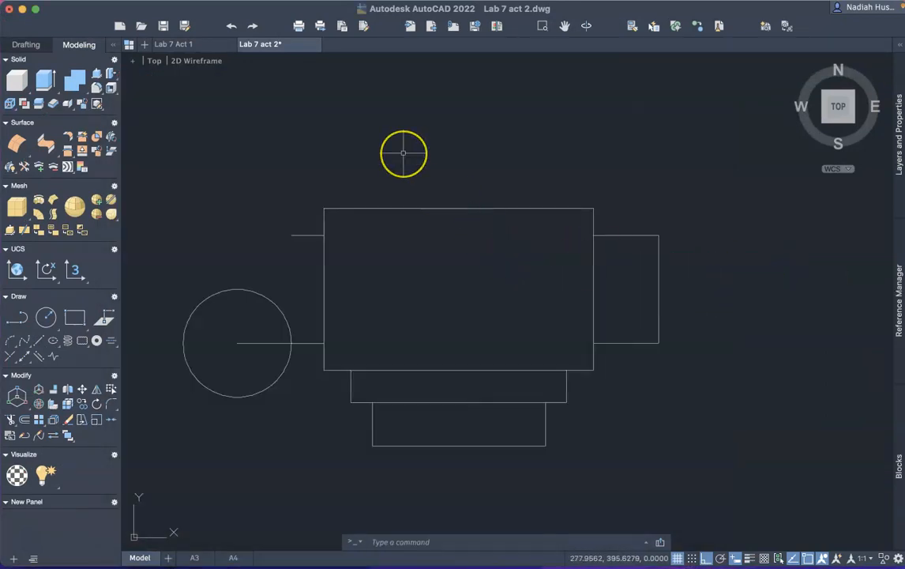
pyautogui.click(38, 541)
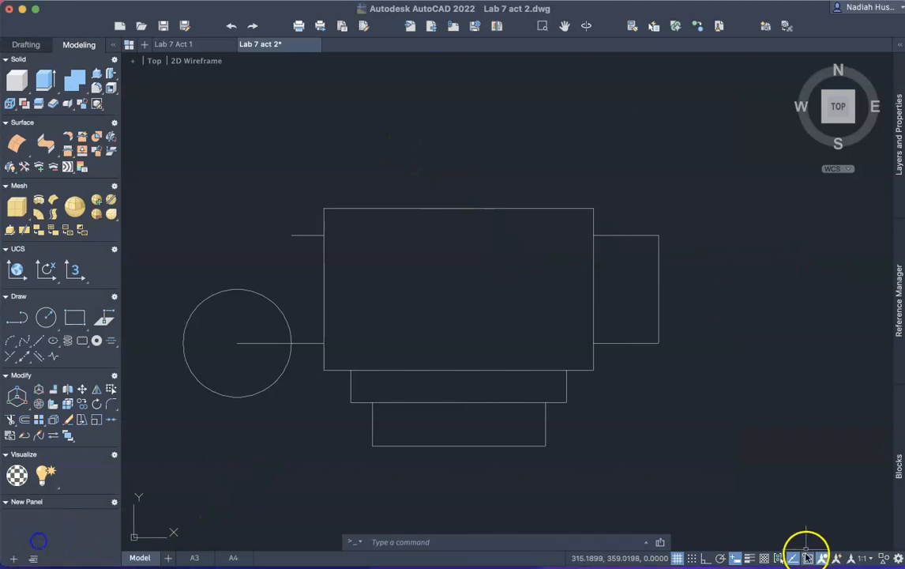
pyautogui.rightClick(806, 560)
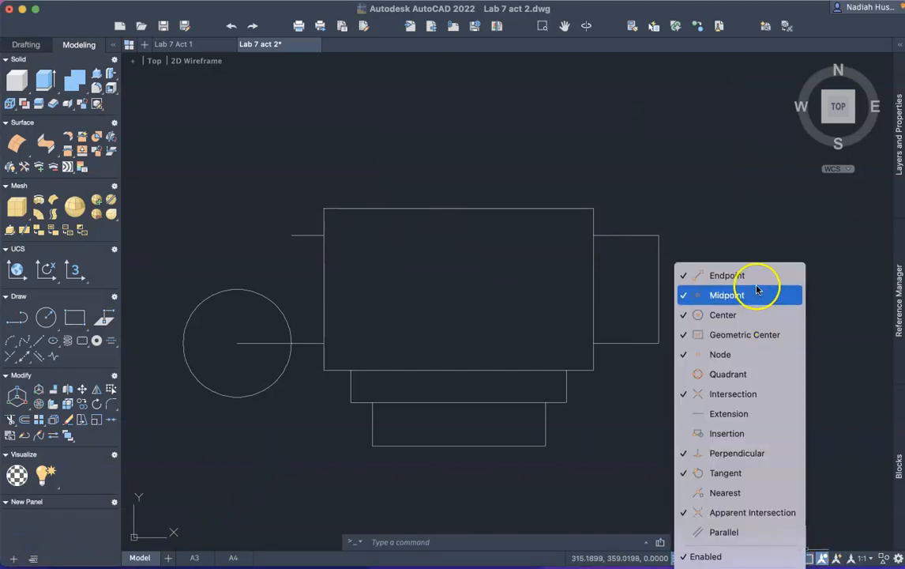
pyautogui.click(716, 474)
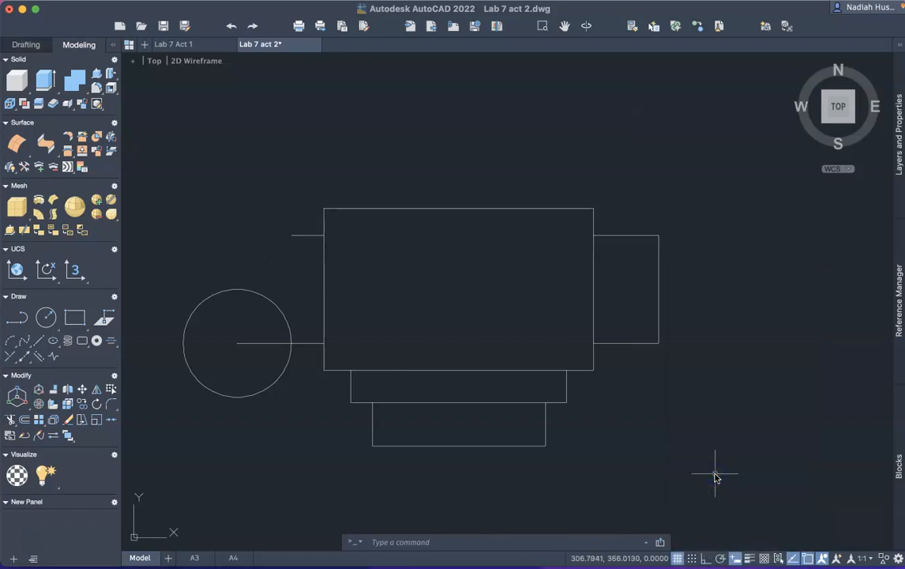
pyautogui.rightClick(807, 558)
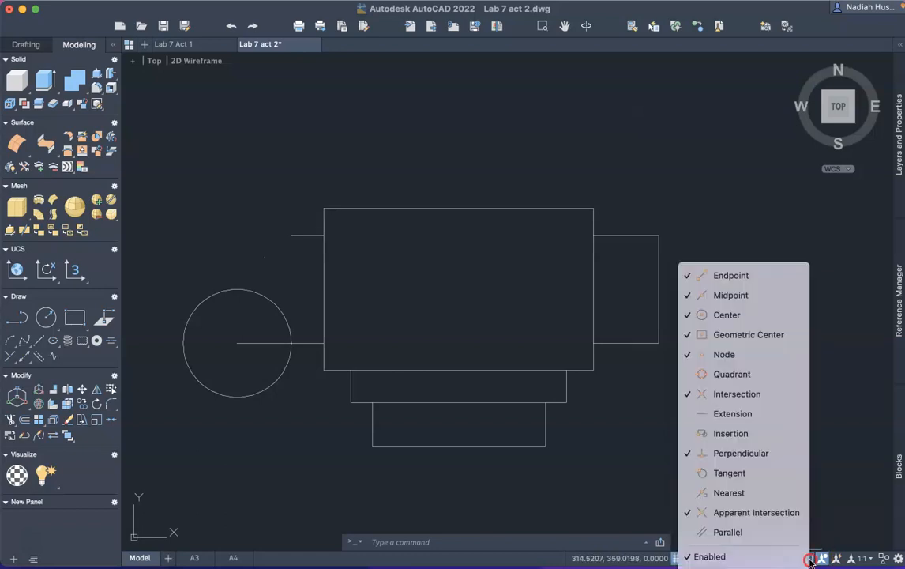
pyautogui.click(755, 474)
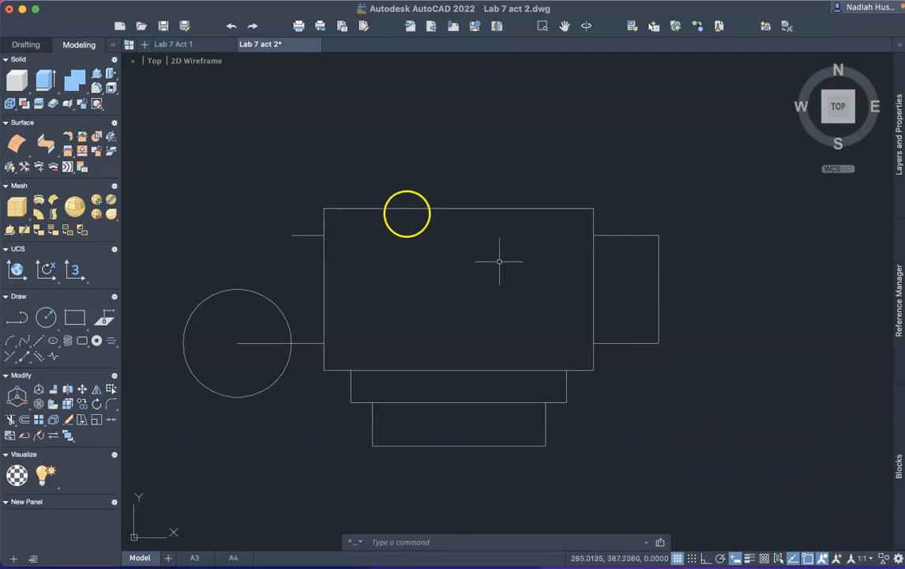
# Draw a line from the left end of the short upper line tangent to the circle's upper-left side
pyautogui.write('line')
pyautogui.click(388, 244)
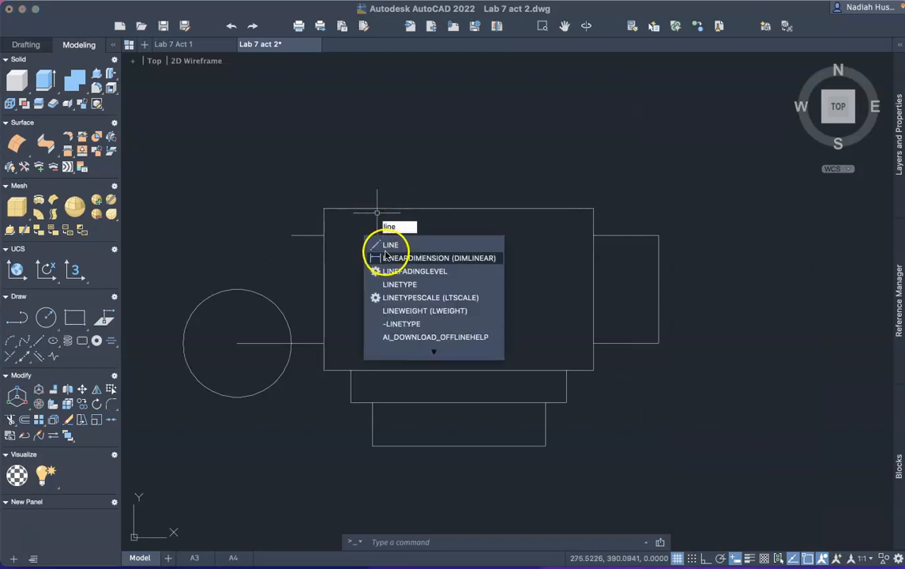
pyautogui.click(291, 234)
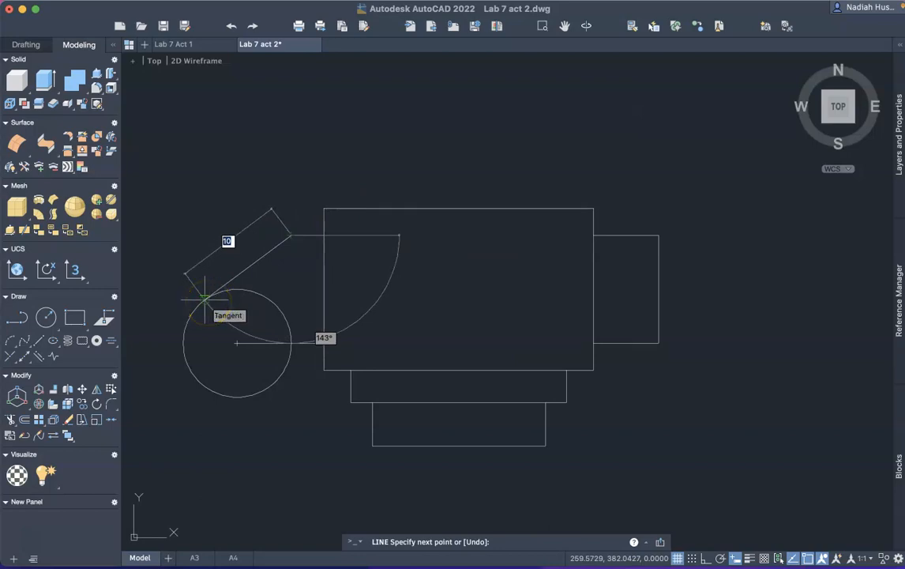
pyautogui.press('Return')
pyautogui.press('Escape')
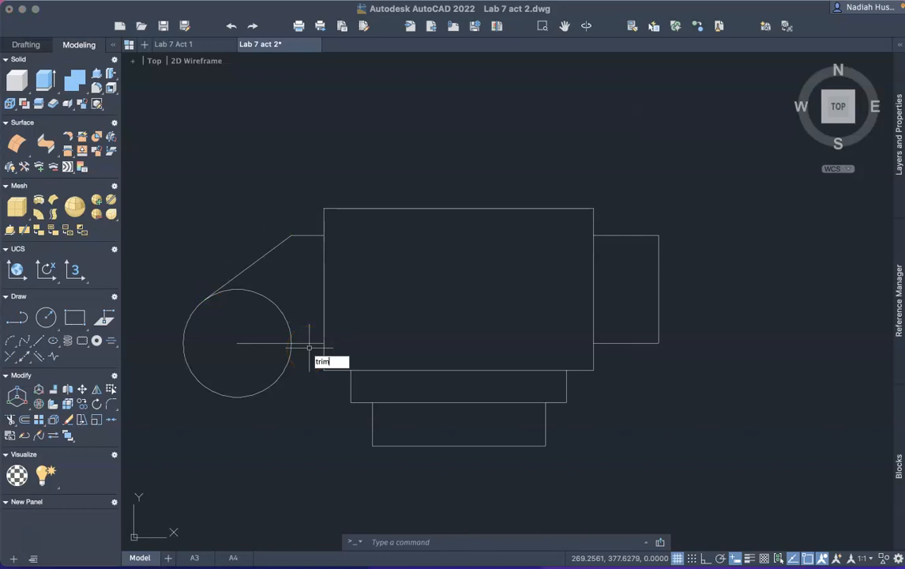
# Trim the line segment inside the circle and the circle's upper-right arc to leave a single grip outline
pyautogui.press('Return')
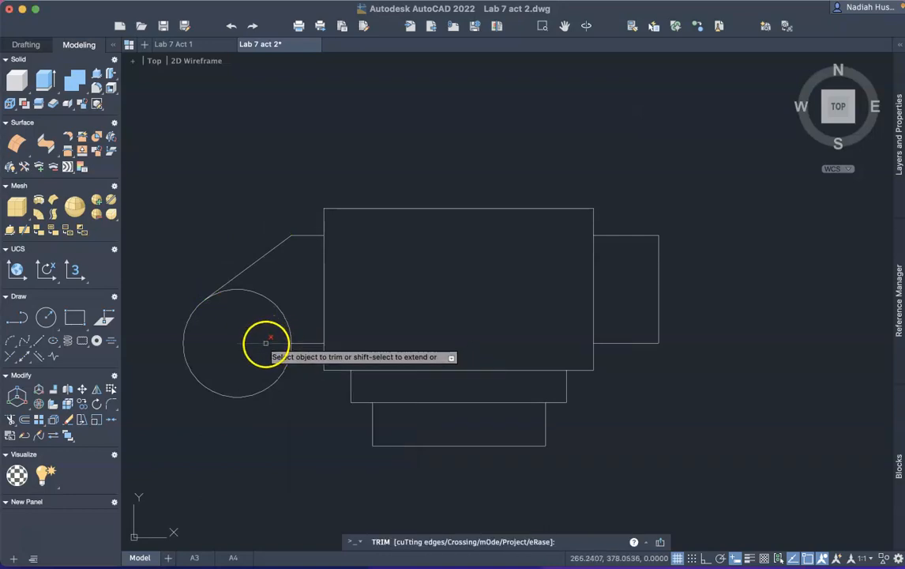
pyautogui.click(283, 316)
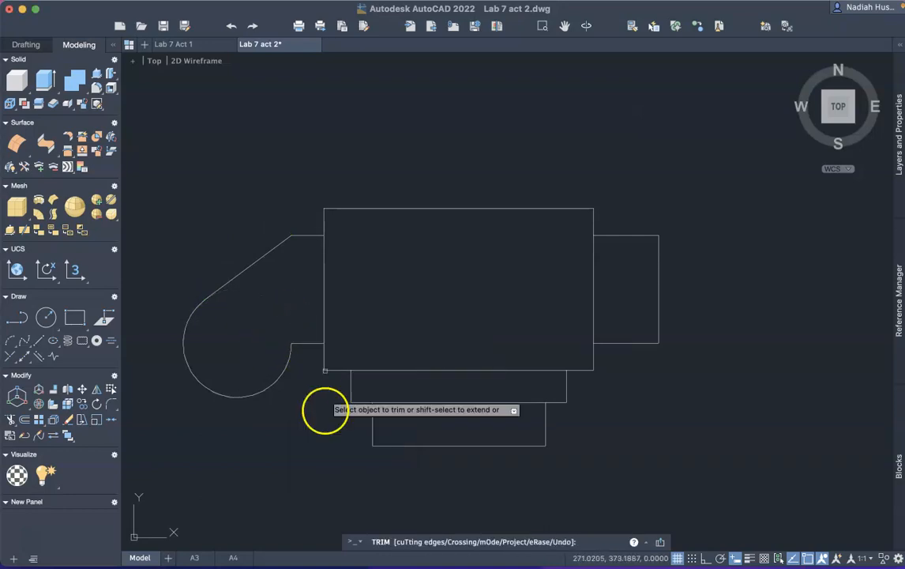
pyautogui.press('Escape')
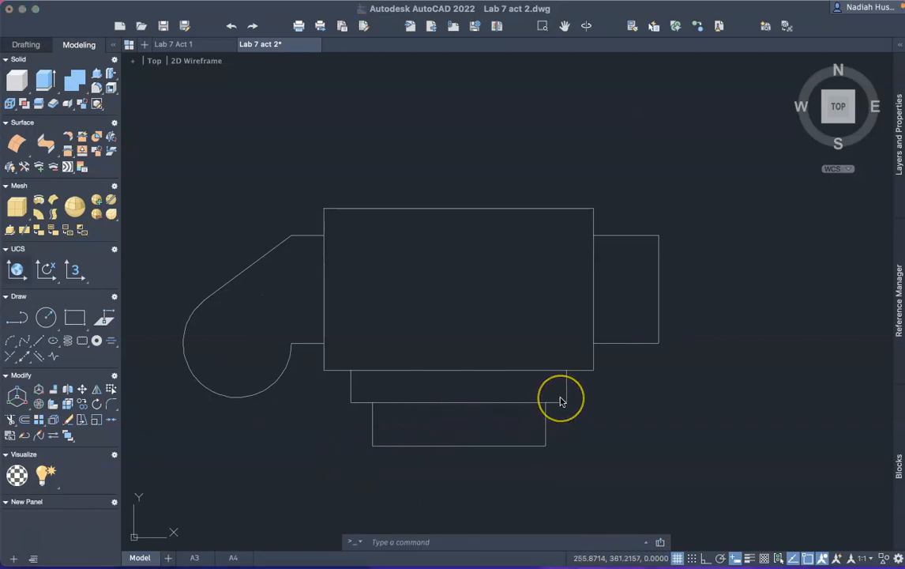
pyautogui.hotkey('ctrl', 'Up')
pyautogui.click(301, 275)
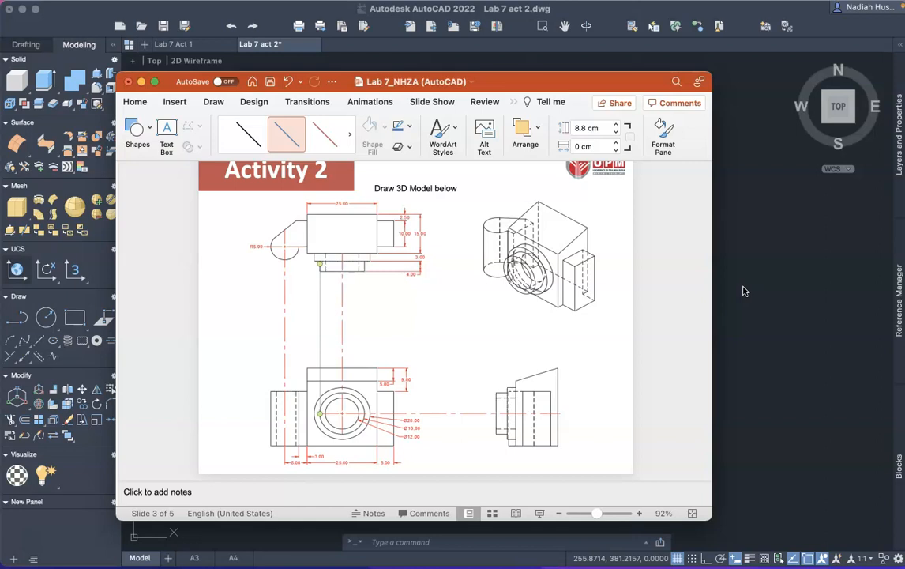
pyautogui.moveTo(742, 291); pyautogui.dragTo(566, 399)
pyautogui.click(565, 399)
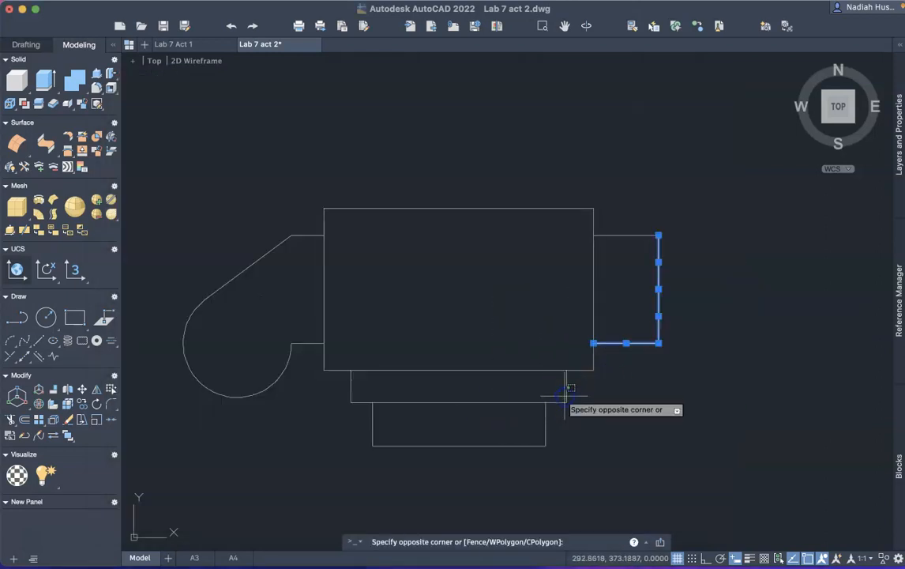
pyautogui.click(571, 395)
pyautogui.click(558, 402)
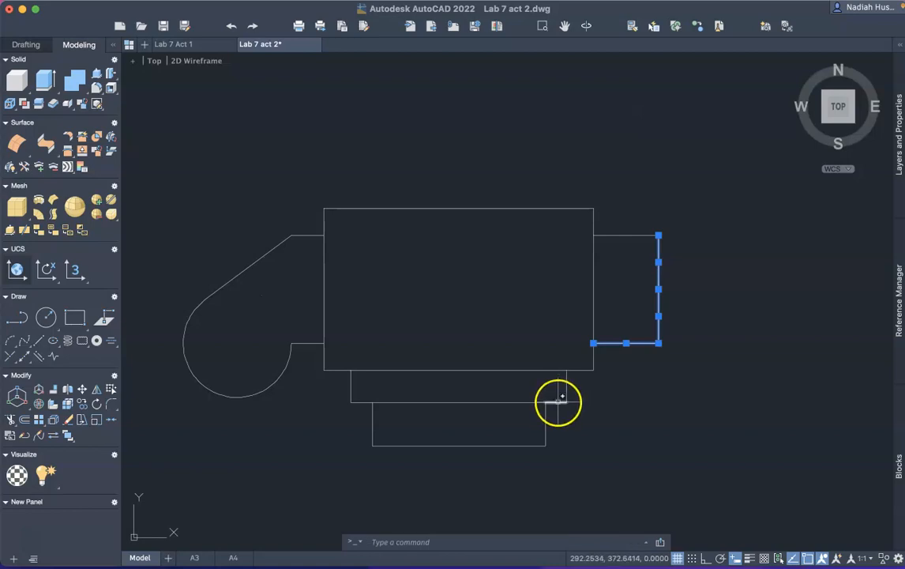
pyautogui.press('Escape')
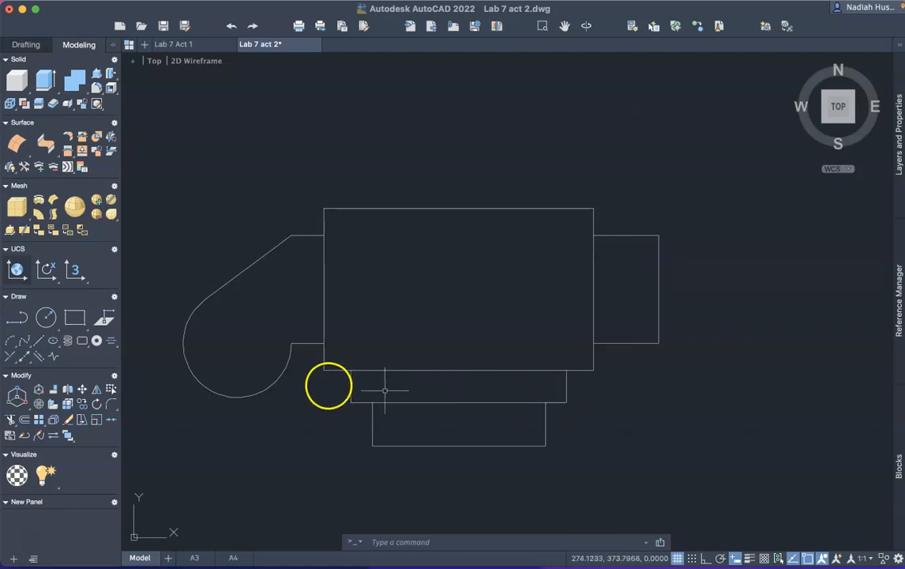
# Delete both lens tiers below the large rectangle
pyautogui.click(327, 369)
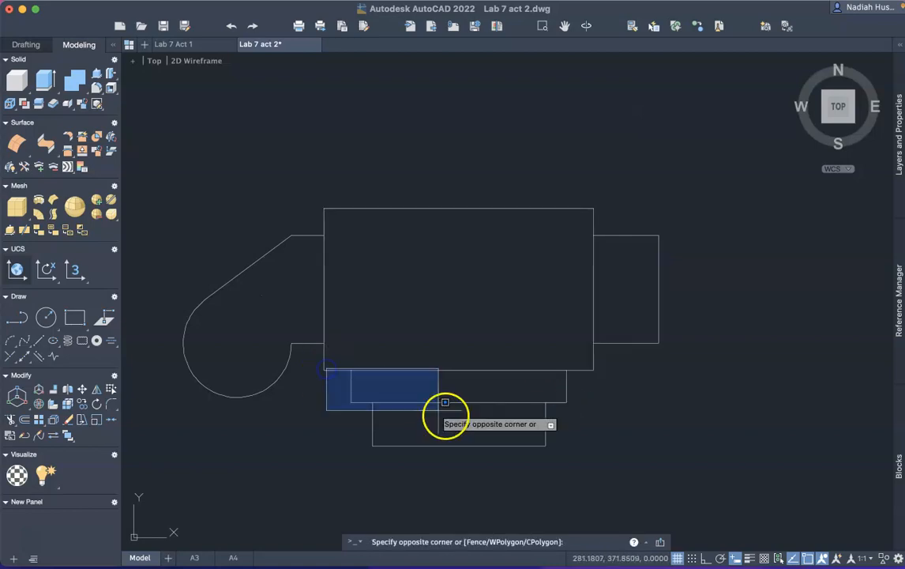
pyautogui.click(616, 462)
pyautogui.press('Delete')
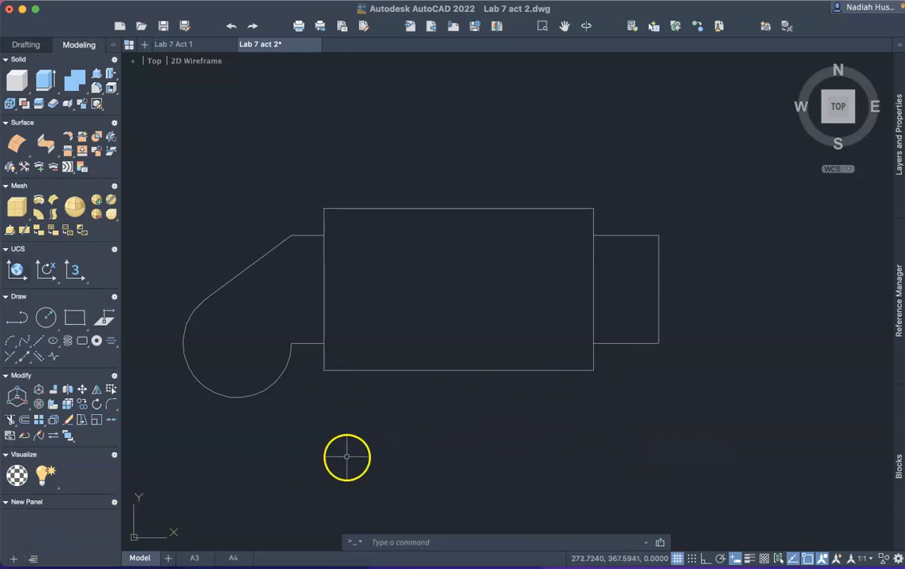
# Change the view of the outline from top to SW Isometric
pyautogui.click(154, 61)
pyautogui.click(190, 182)
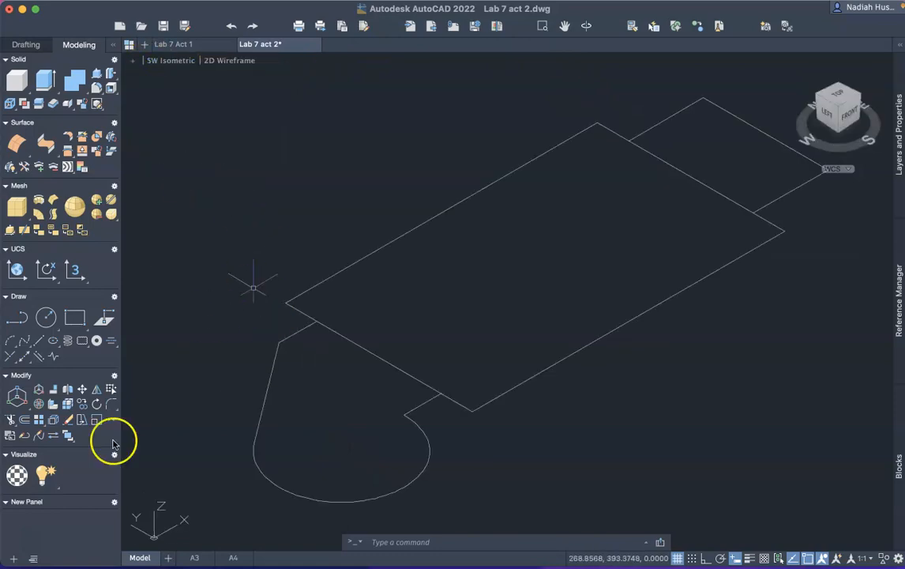
pyautogui.scroll(-3, 524, 434)
pyautogui.click(674, 295)
pyautogui.click(677, 376)
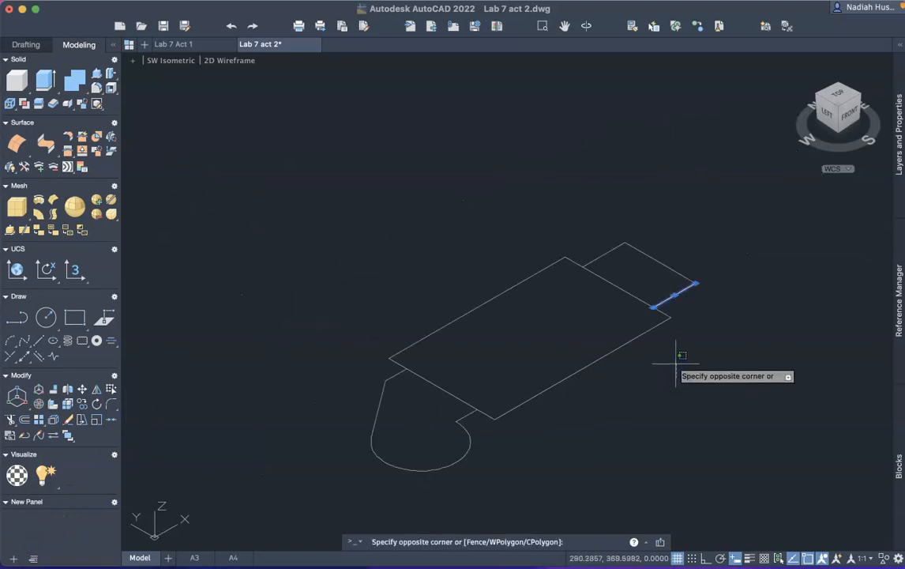
pyautogui.click(676, 362)
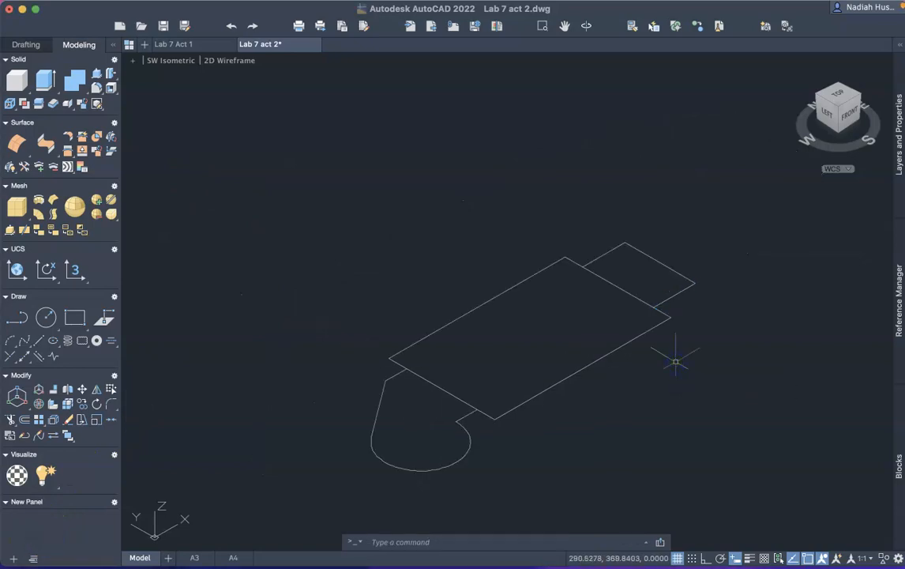
pyautogui.click(582, 230)
pyautogui.click(704, 315)
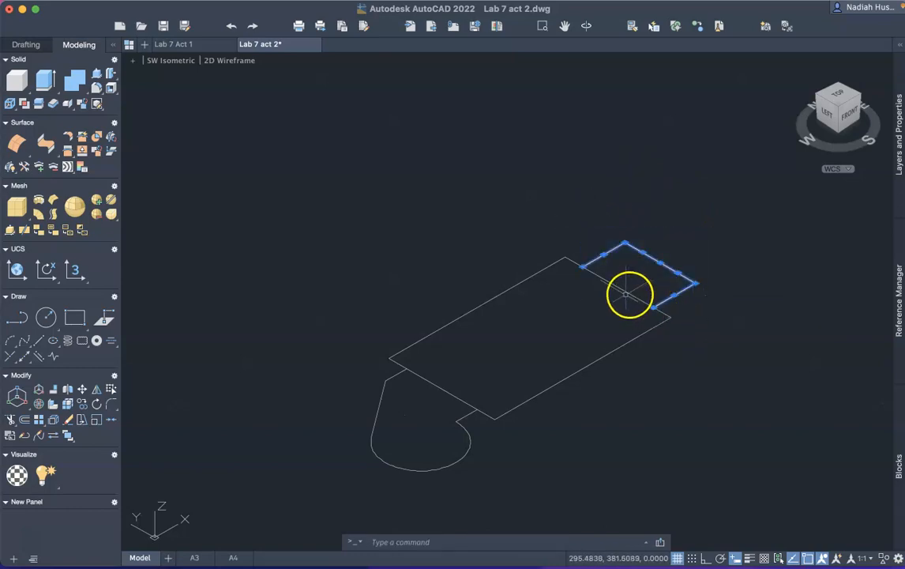
pyautogui.press('Escape')
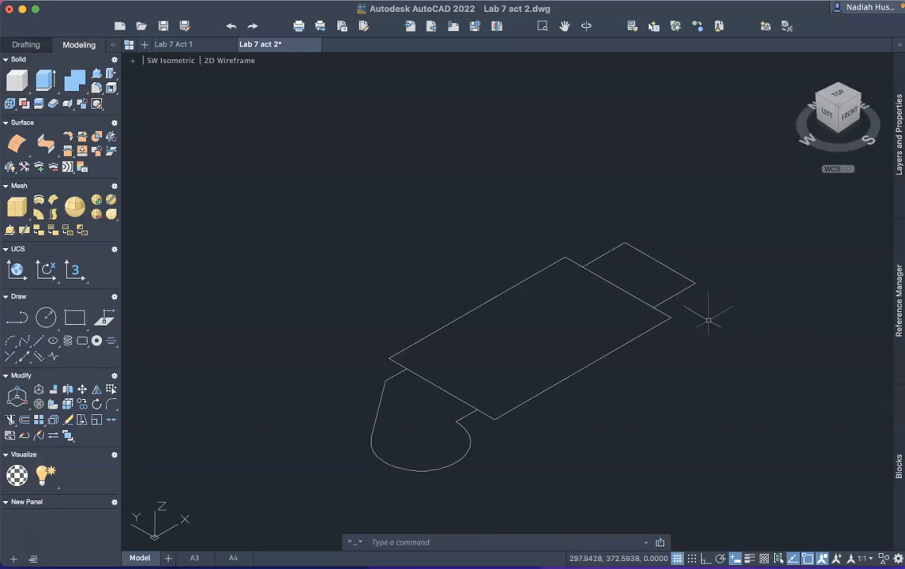
# Draw a line along the body edge between the side block's two open ends to close its outline
pyautogui.click(719, 349)
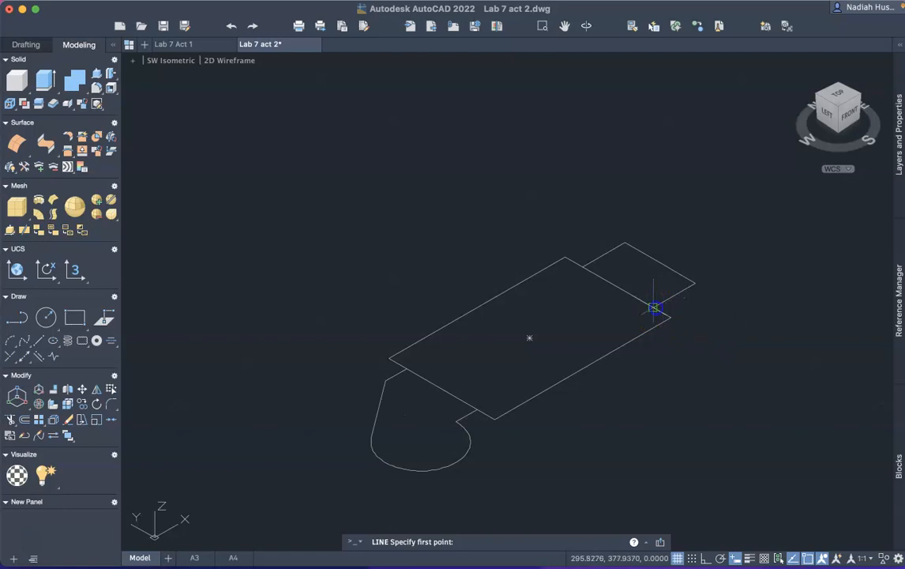
pyautogui.click(655, 308)
pyautogui.click(565, 259)
pyautogui.press('Return')
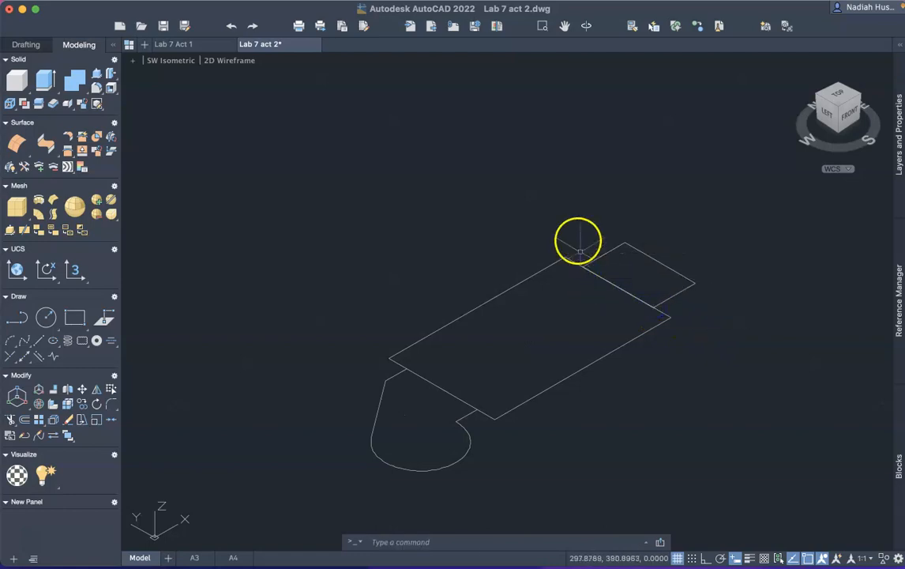
# Join the side block's lines and the closing line into one closed outline
pyautogui.click(567, 226)
pyautogui.click(723, 330)
pyautogui.write('join')
pyautogui.press('Return')
pyautogui.click(721, 329)
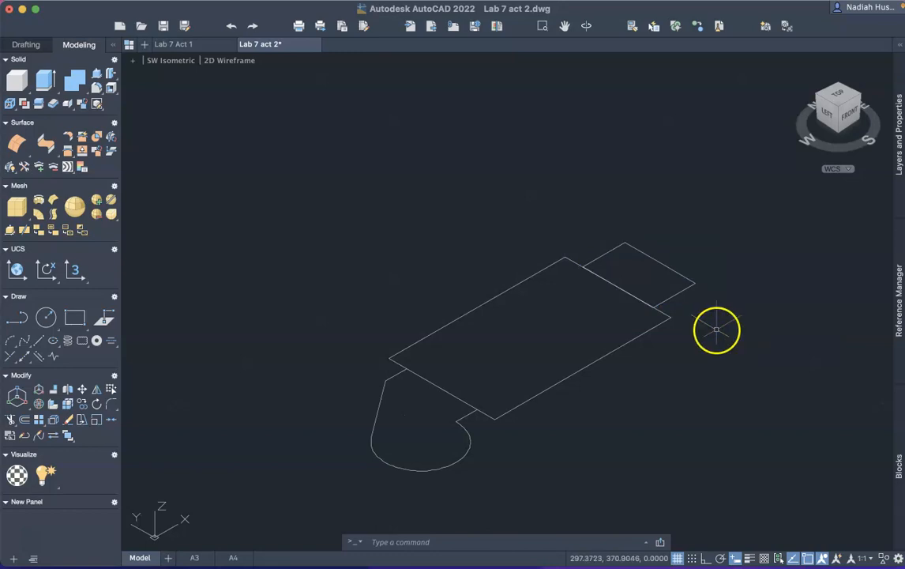
# Extrude the closed side block outline upward to a height of 21 with Presspull
pyautogui.write('press')
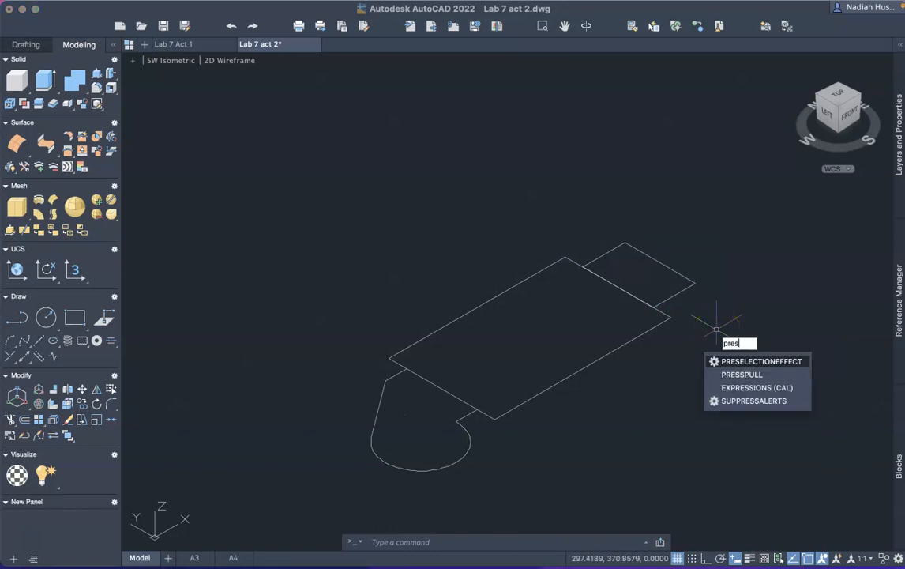
pyautogui.click(733, 362)
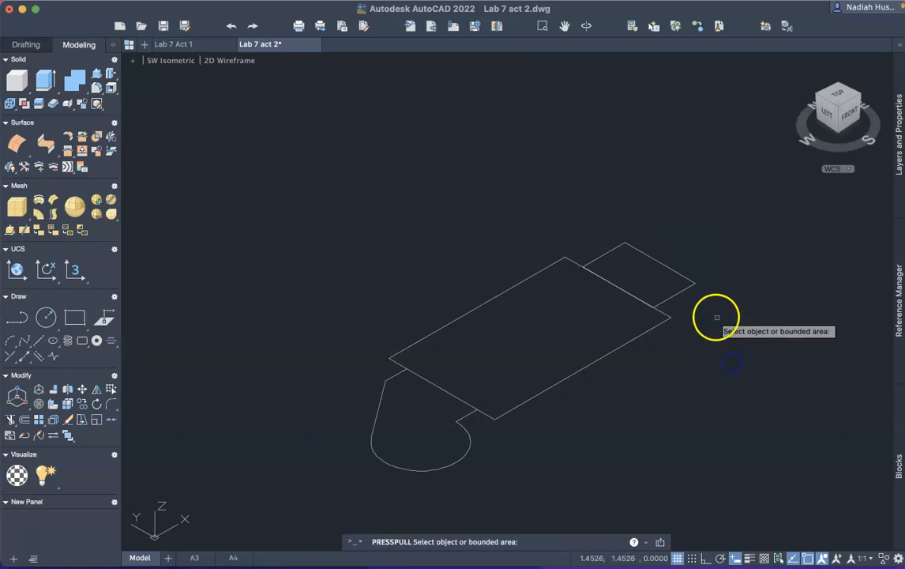
pyautogui.click(687, 286)
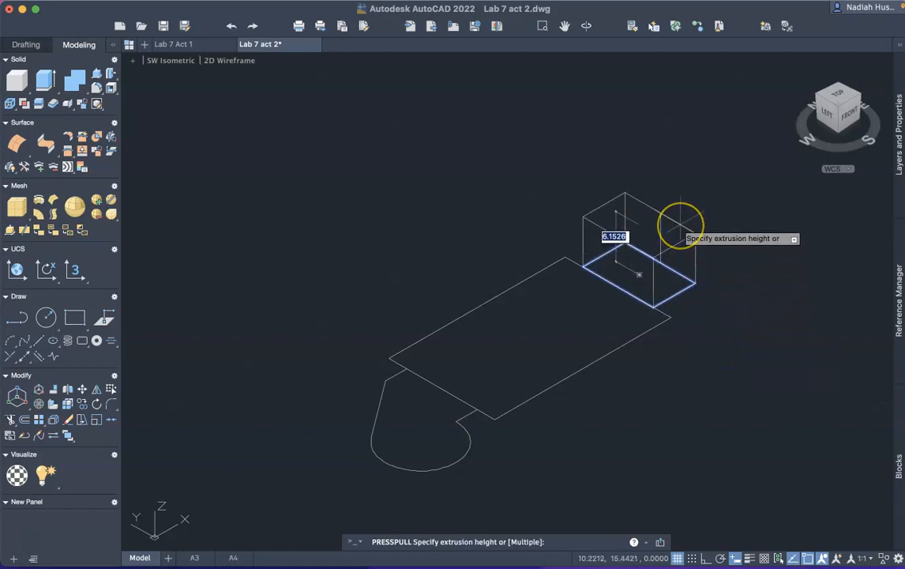
pyautogui.write('21')
pyautogui.press('Return')
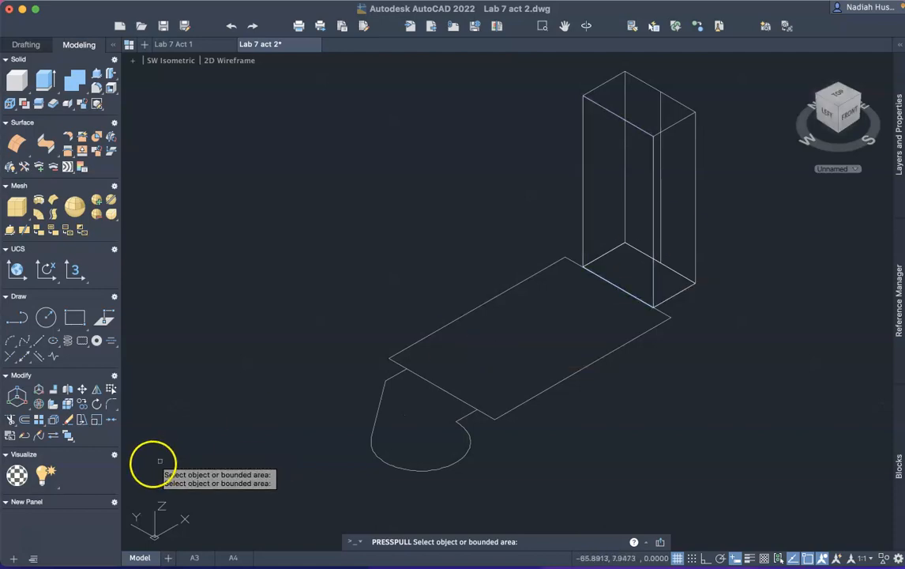
# Switch to the Activity 2 slide in PowerPoint, examine the front view's height dimensions, and return to the AutoCAD drawing
pyautogui.hotkey('ctrl', 'Up')
pyautogui.click(335, 379)
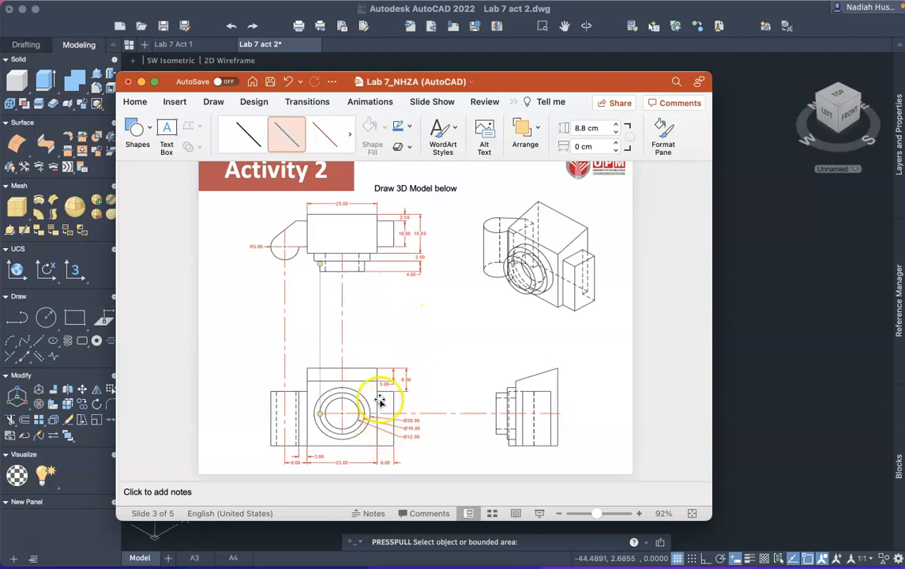
pyautogui.click(37, 533)
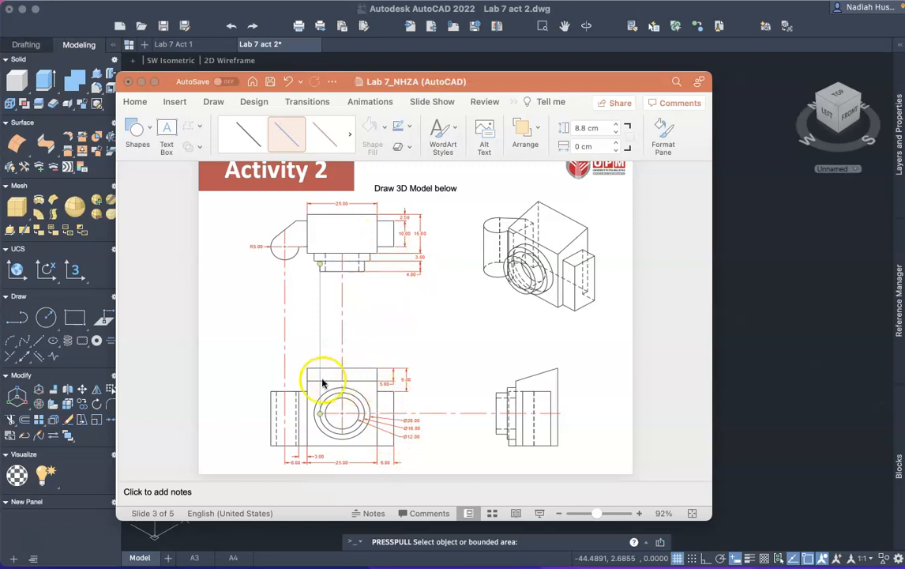
pyautogui.click(373, 388)
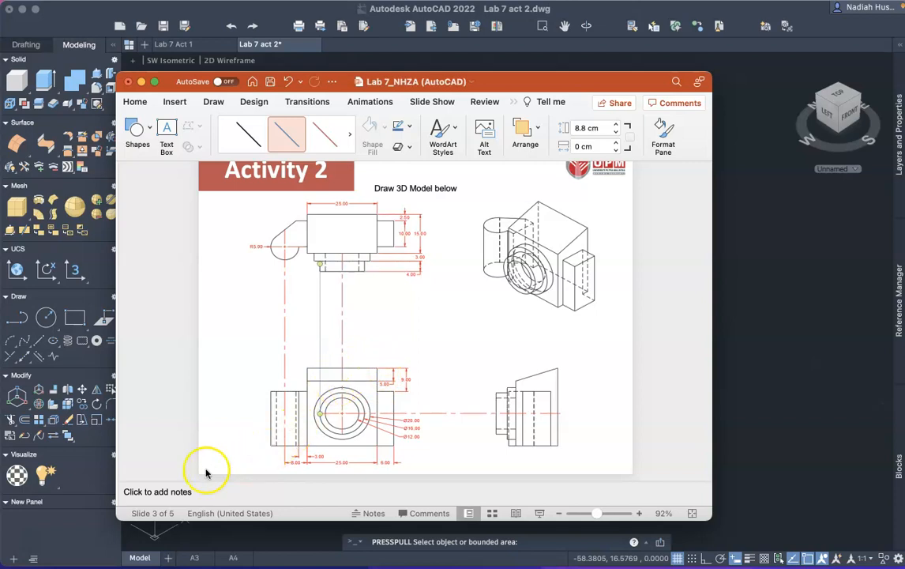
pyautogui.click(40, 541)
pyautogui.write('extru')
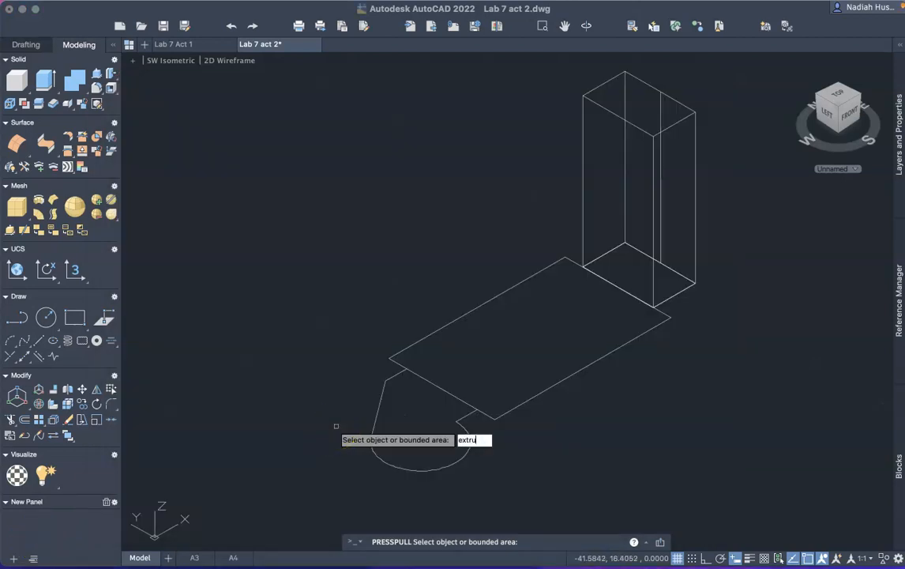
pyautogui.press('Escape')
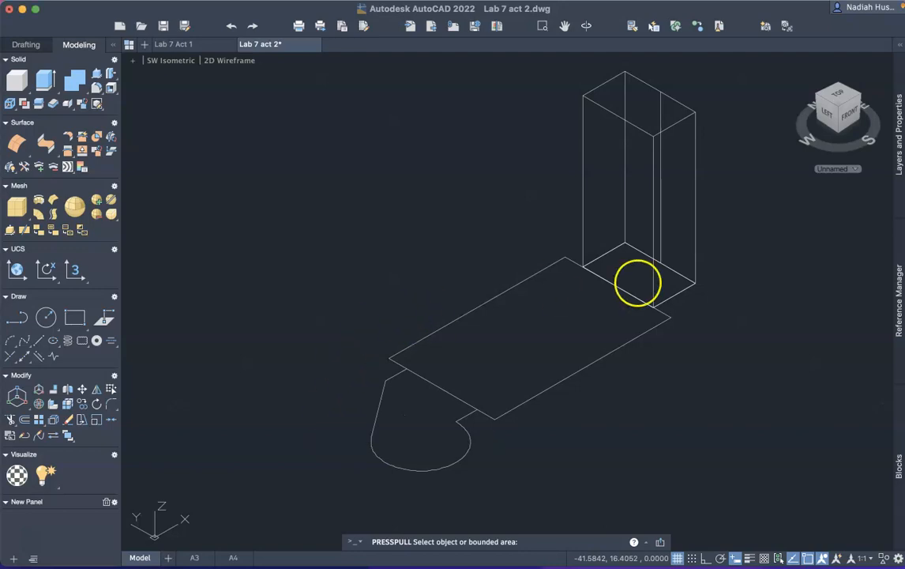
pyautogui.press('Escape')
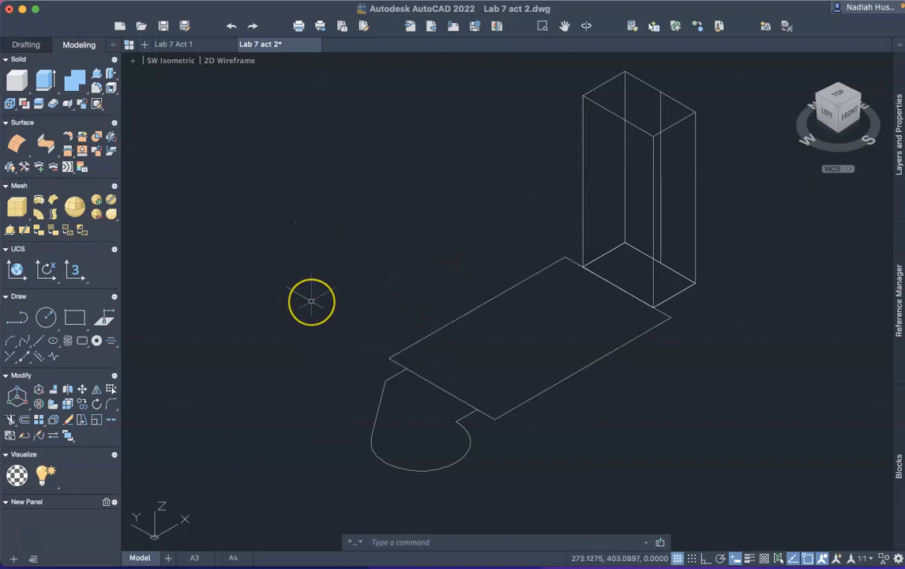
# Extrude the large body rectangle upward with Presspull so it rises above the side block
pyautogui.write('press')
pyautogui.click(340, 332)
pyautogui.click(425, 339)
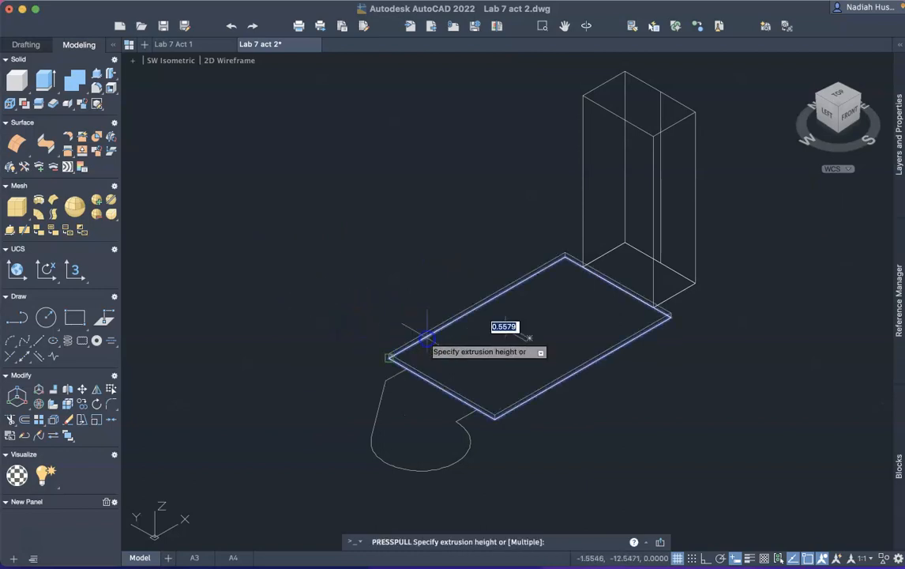
pyautogui.click(426, 295)
pyautogui.click(426, 290)
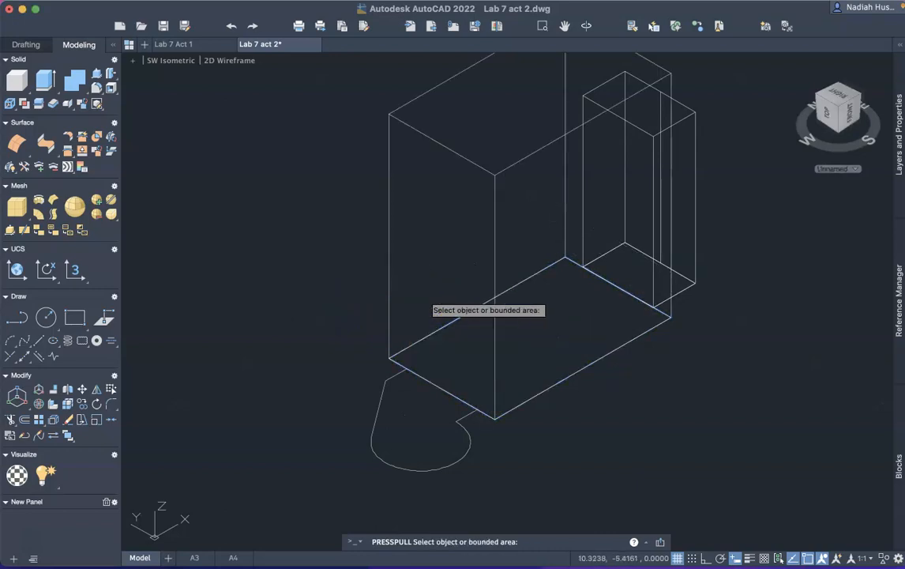
pyautogui.click(385, 380)
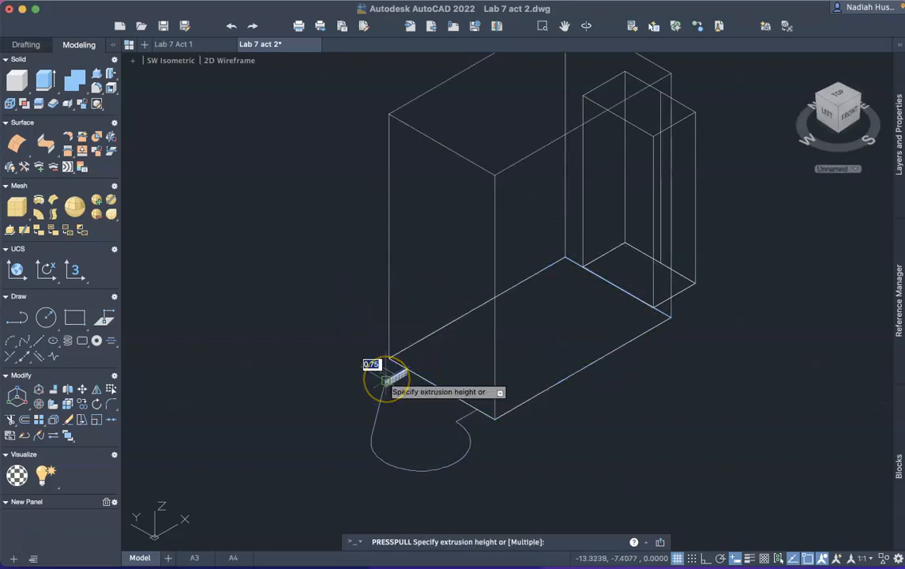
pyautogui.press('Escape')
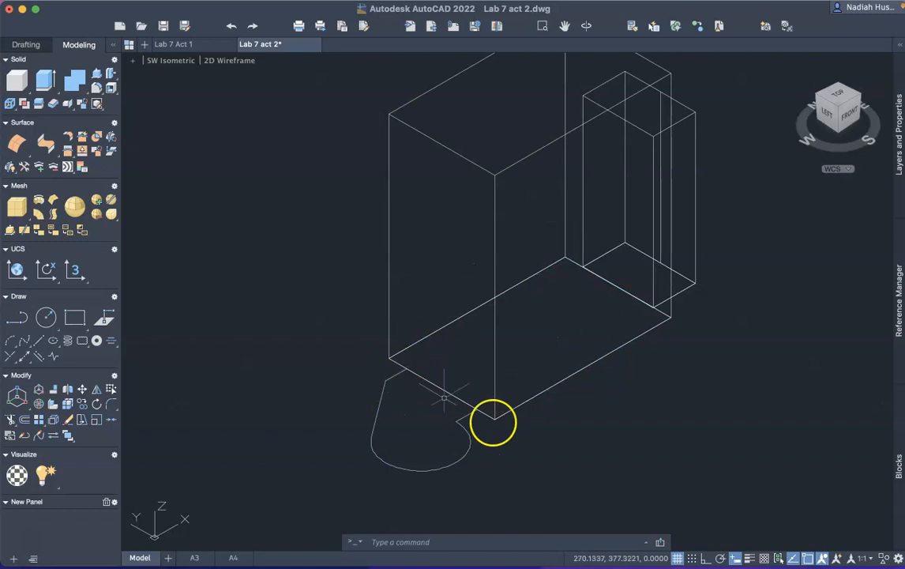
pyautogui.click(509, 495)
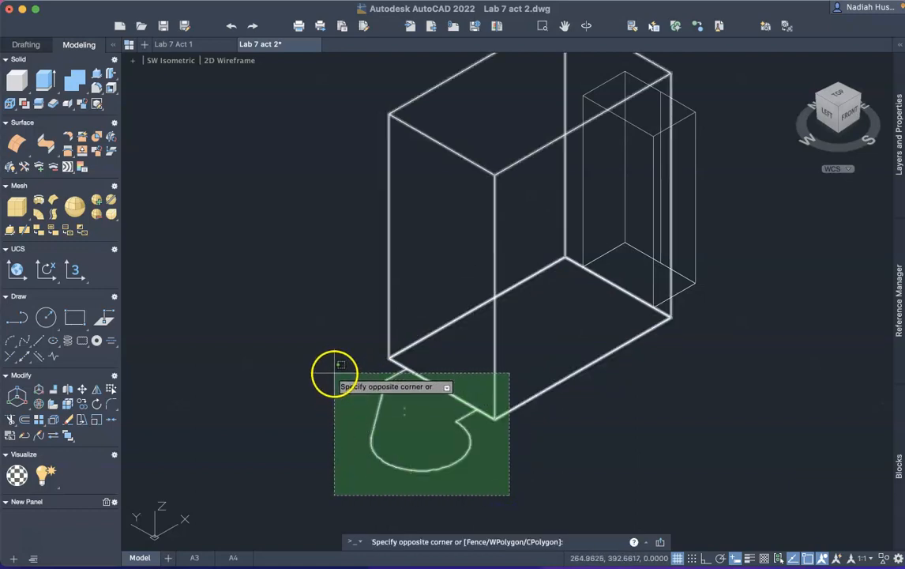
pyautogui.click(336, 372)
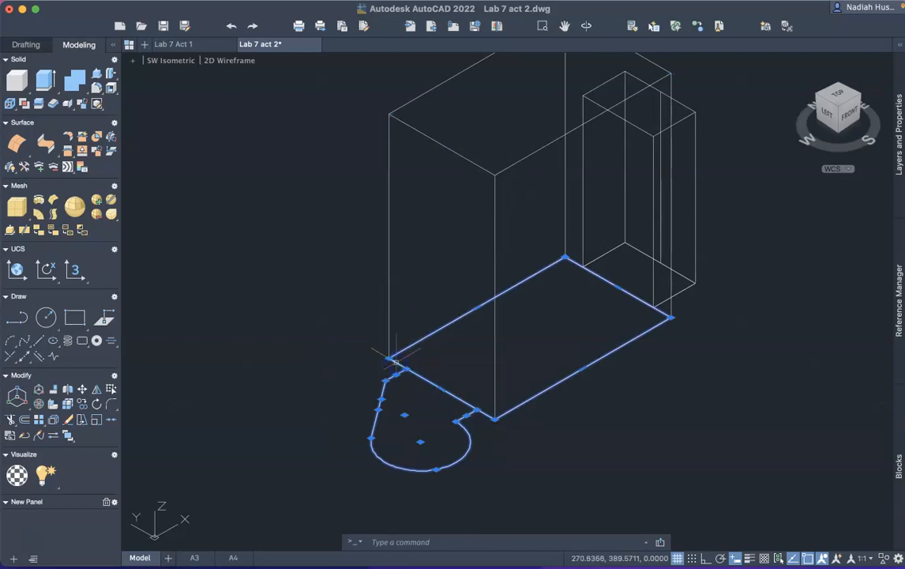
pyautogui.press('Escape')
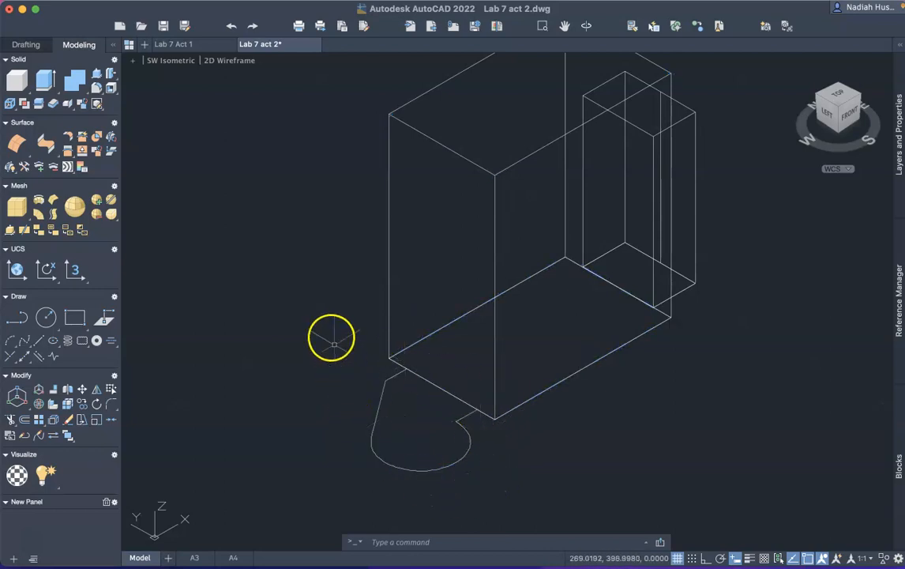
# Join the grip's lines and arc into a single outline, leaving the body rectangle out of the selection
pyautogui.click(330, 336)
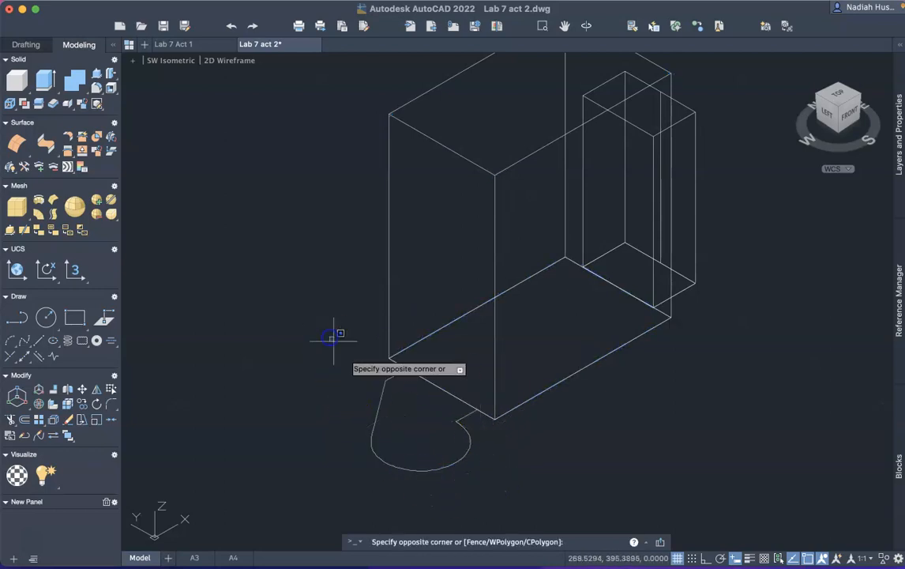
pyautogui.click(486, 485)
pyautogui.press('Return')
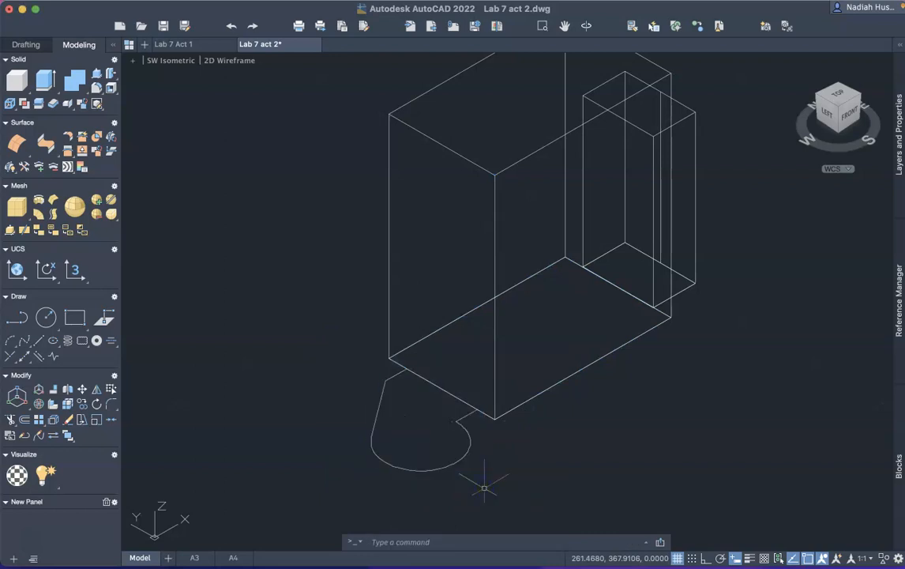
pyautogui.click(439, 405)
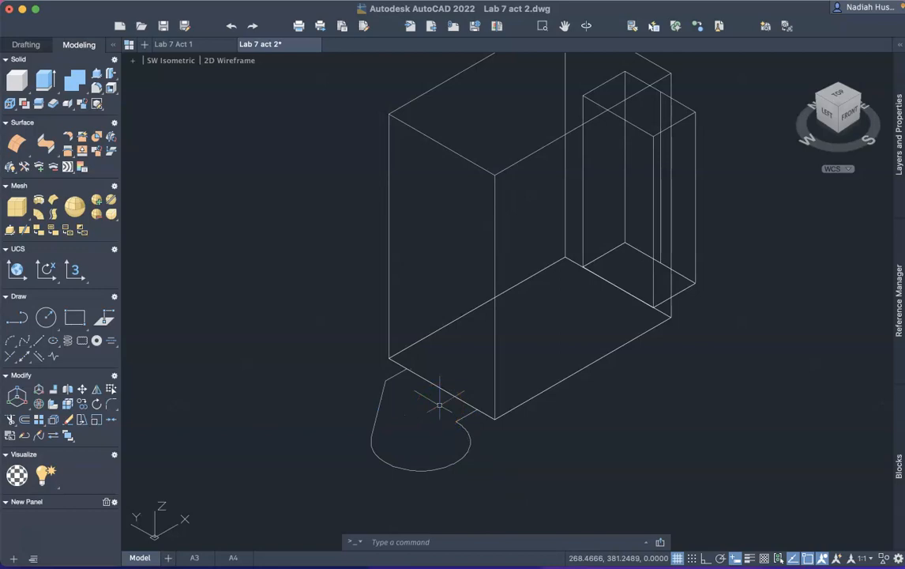
pyautogui.write('presspl')
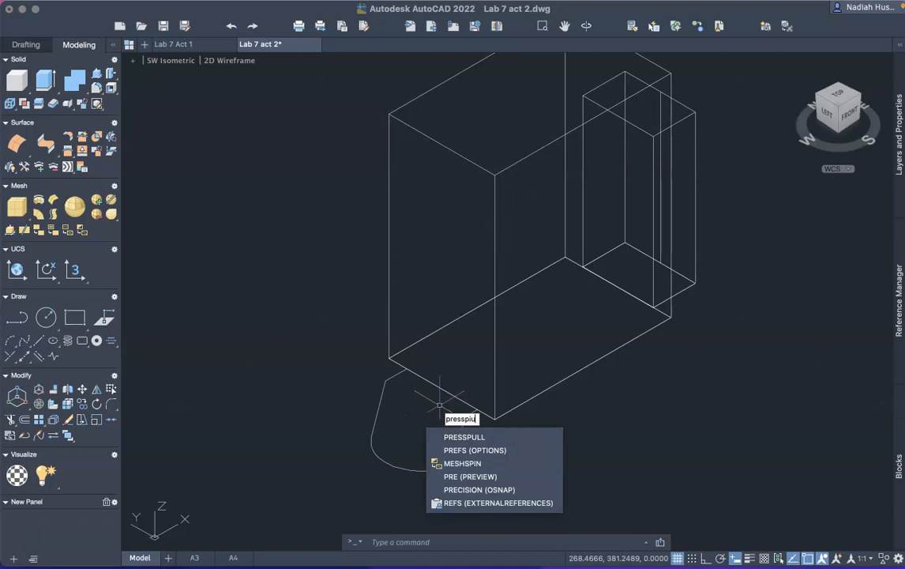
pyautogui.press('BackSpace')
pyautogui.write('ul')
pyautogui.press('Return')
pyautogui.click(453, 414)
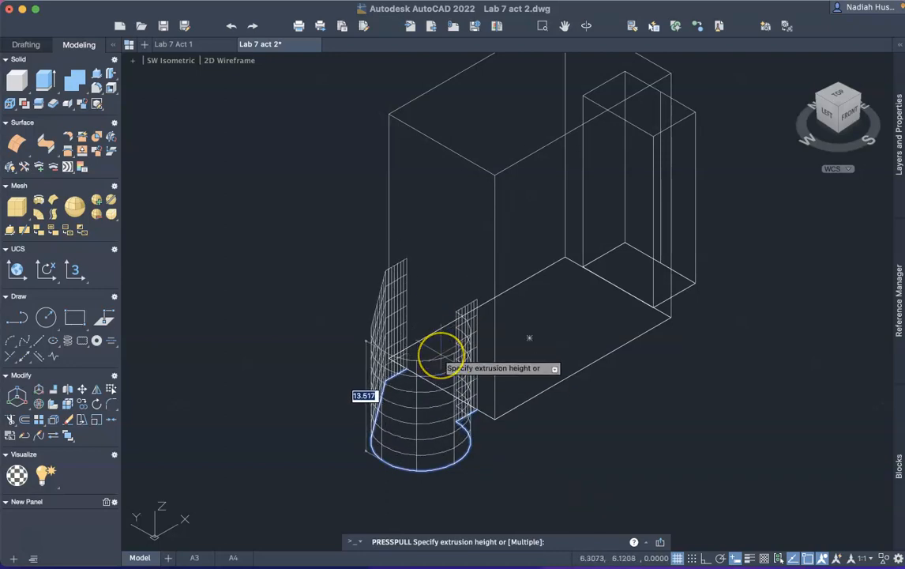
pyautogui.press('Escape')
# Draw a line along the body edge between the grip outline's two open ends to close it
pyautogui.write('line')
pyautogui.press('Return')
pyautogui.click(384, 374)
pyautogui.click(475, 413)
pyautogui.press('Return')
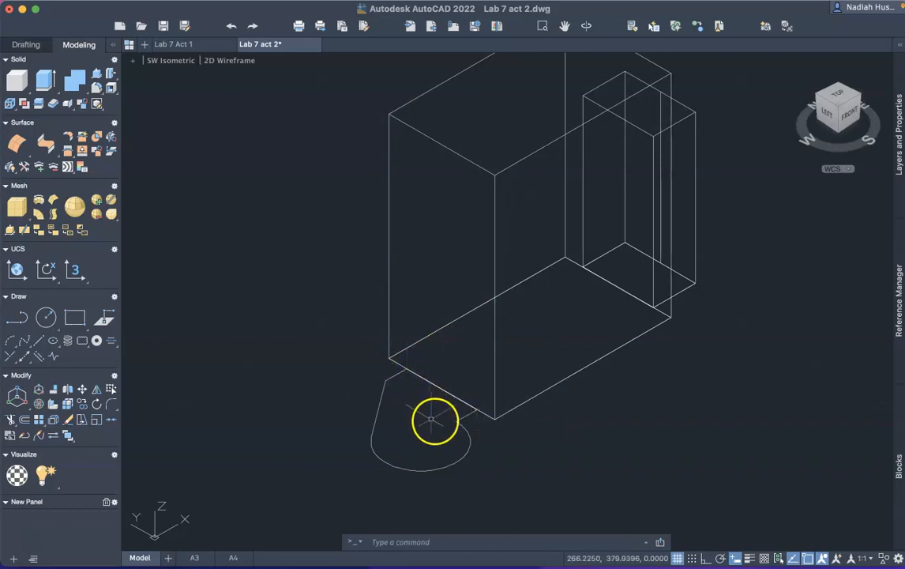
# Join the grip outline and its closing line into one closed polyline
pyautogui.click(456, 403)
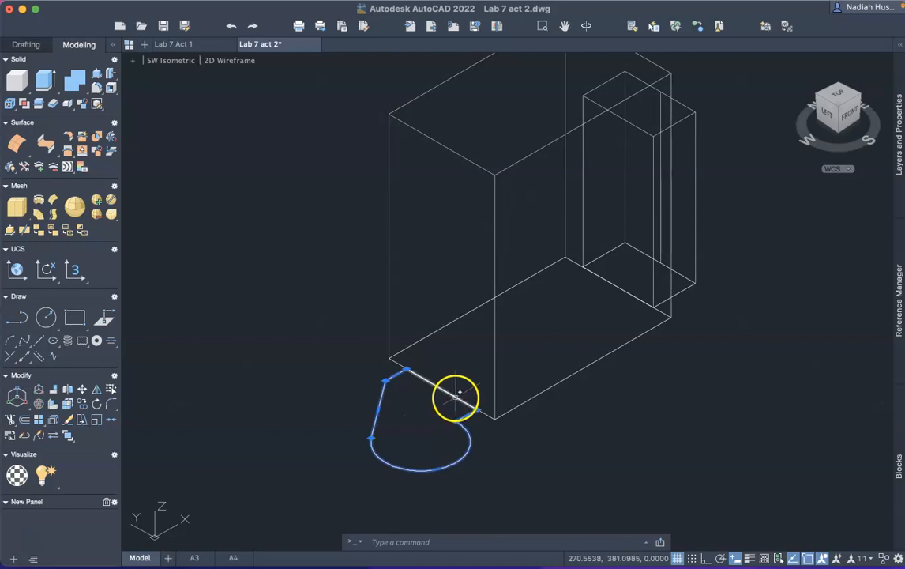
pyautogui.write('join')
pyautogui.press('Return')
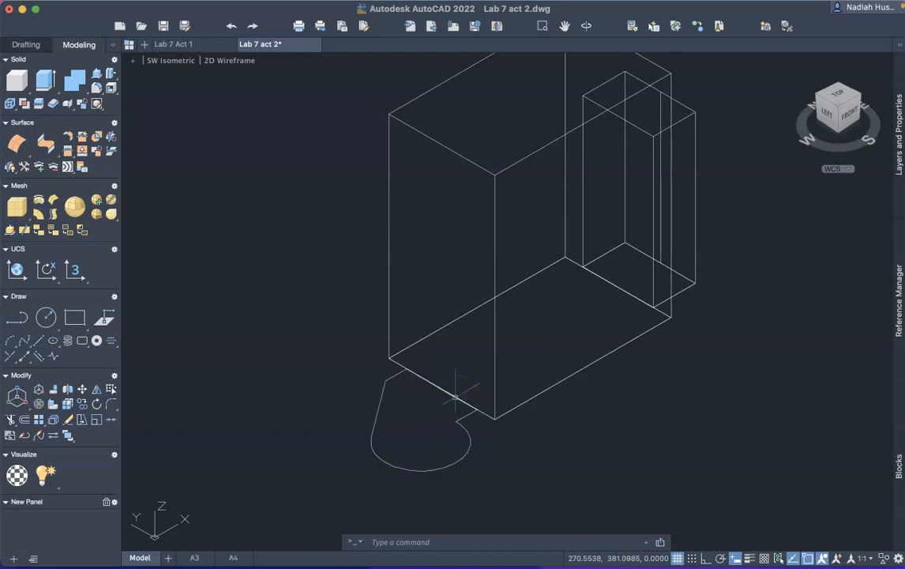
# Extrude the closed grip outline upward by 21 with Presspull
pyautogui.click(467, 417)
pyautogui.moveTo(466, 415)
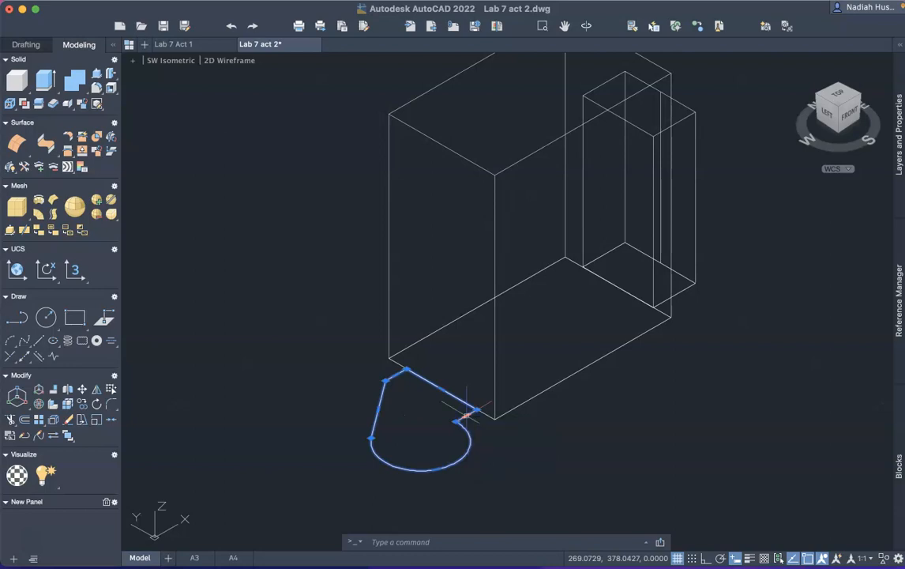
pyautogui.write('press')
pyautogui.click(481, 450)
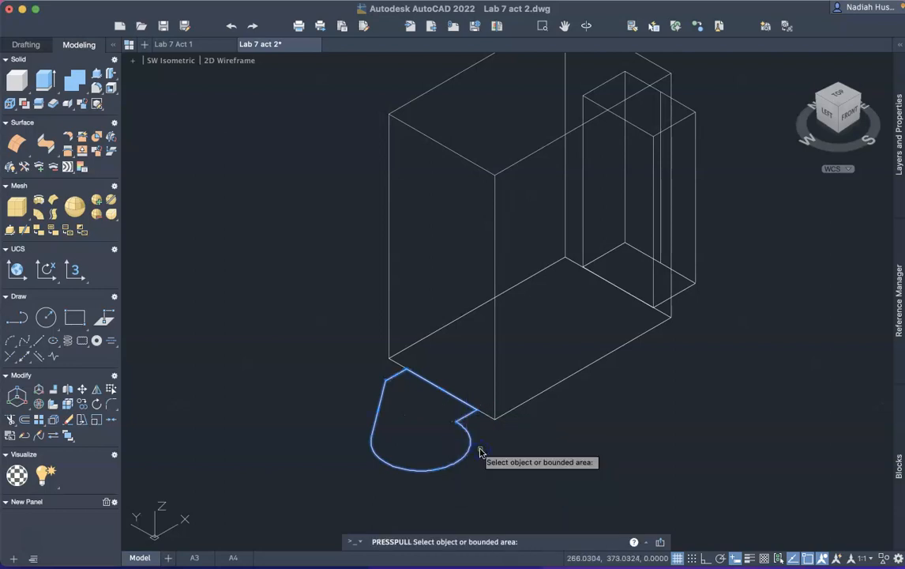
pyautogui.click(461, 429)
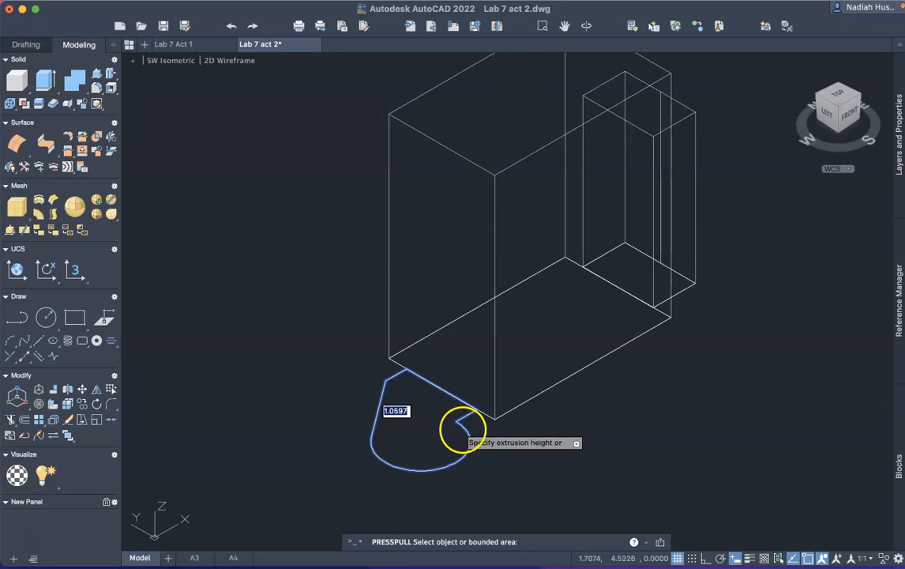
pyautogui.write('21')
pyautogui.press('Return')
pyautogui.rightClick(471, 370)
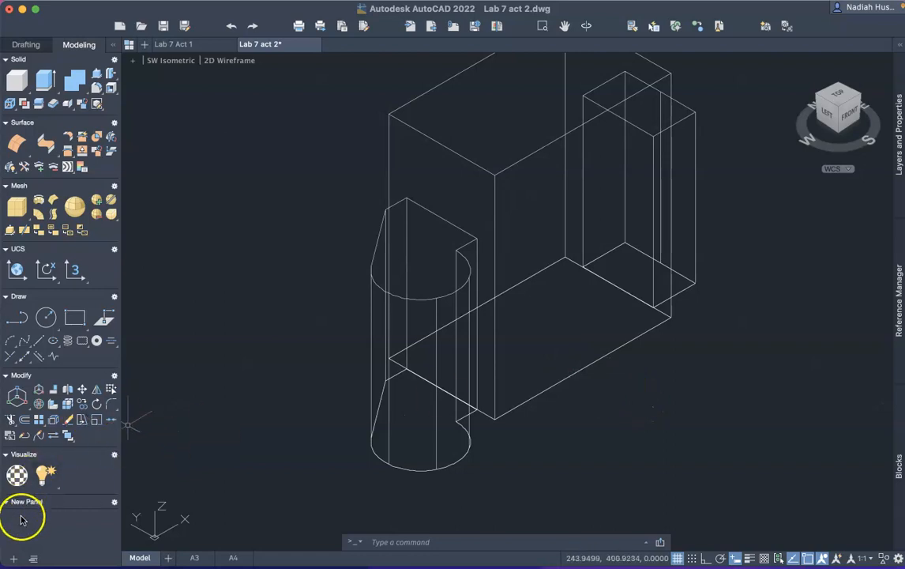
# Align the UCS to the body's grip-side face, with its origin at the midpoint of the grip's top edge and X along that edge
pyautogui.scroll(-2, 375, 228)
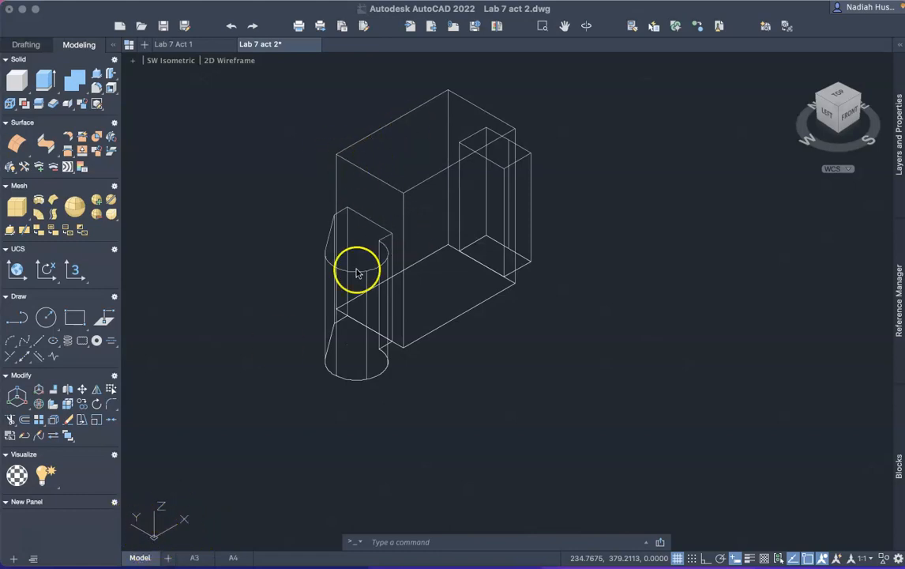
pyautogui.click(197, 395)
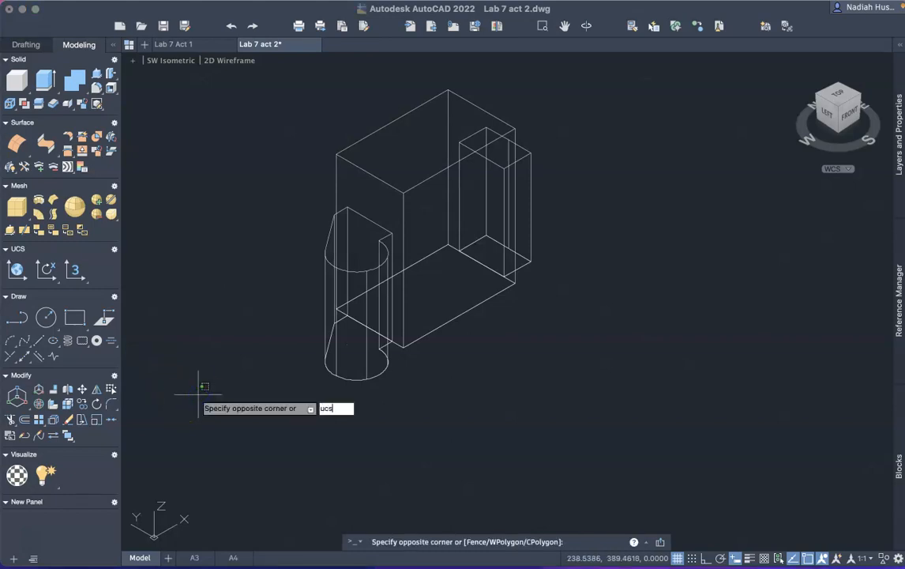
pyautogui.press('Escape')
pyautogui.write('u')
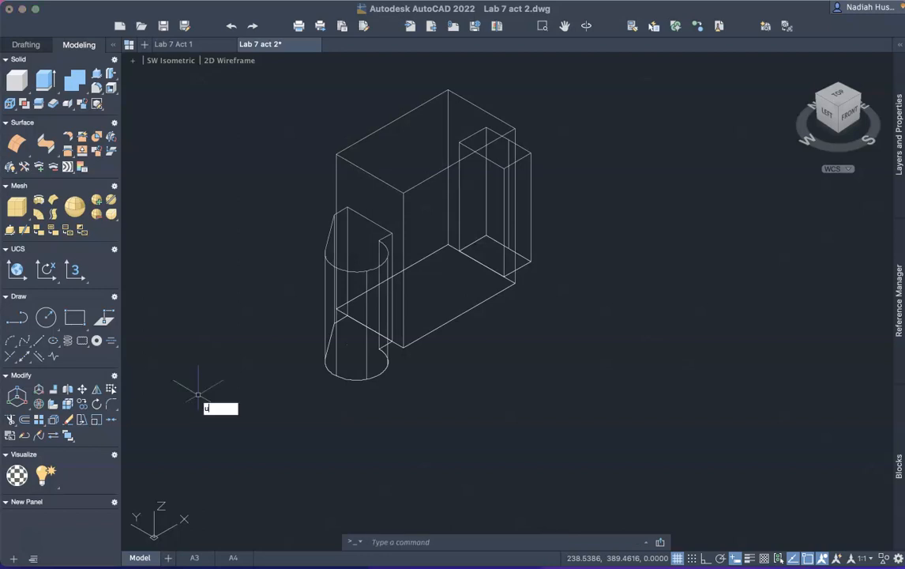
pyautogui.write('cs')
pyautogui.click(214, 428)
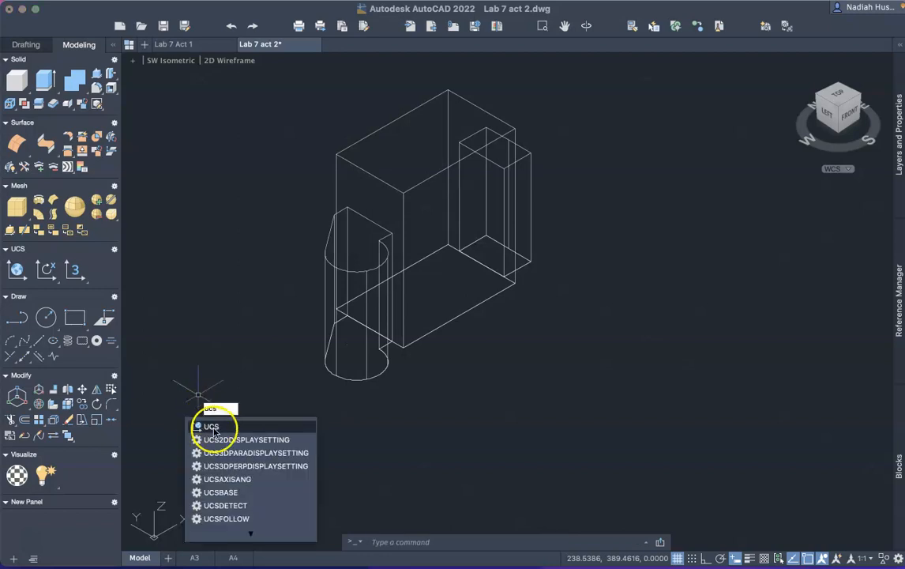
pyautogui.click(212, 427)
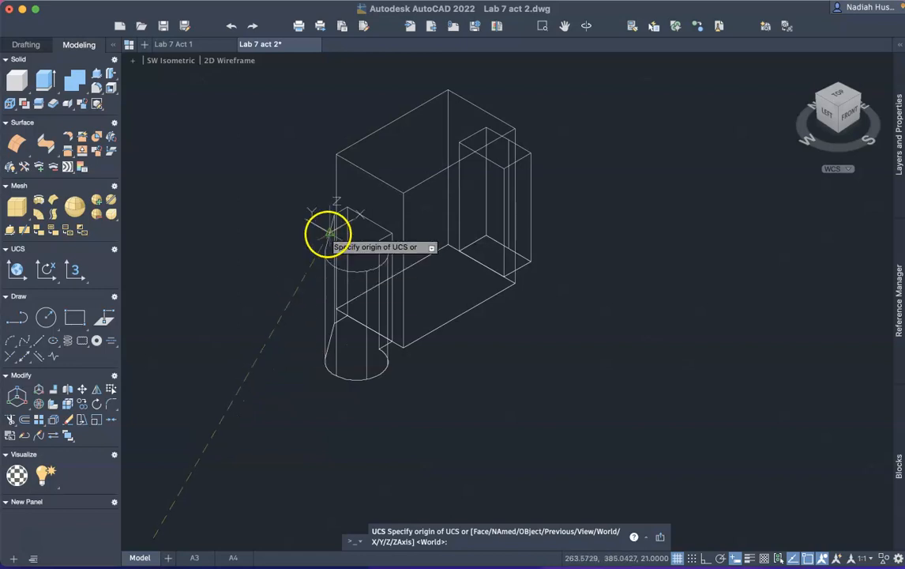
pyautogui.click(368, 207)
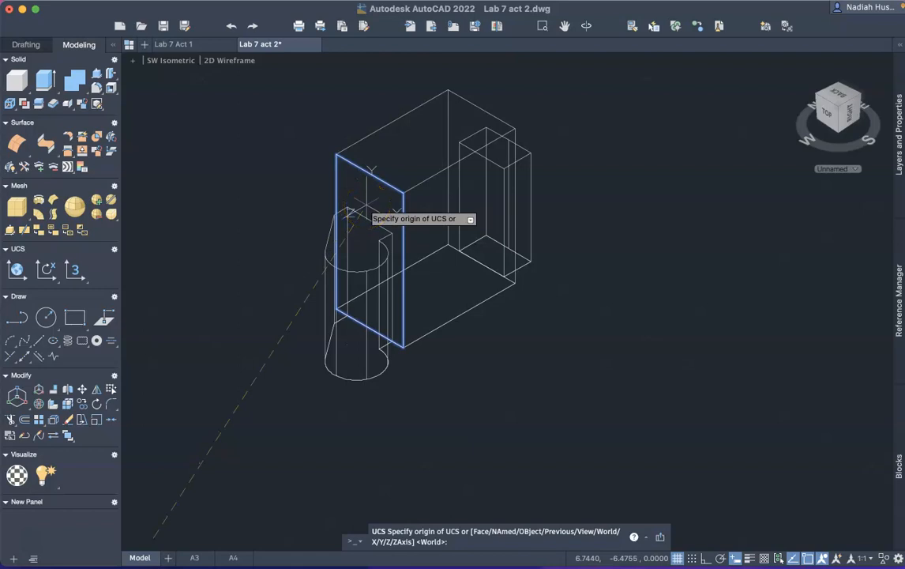
pyautogui.click(367, 219)
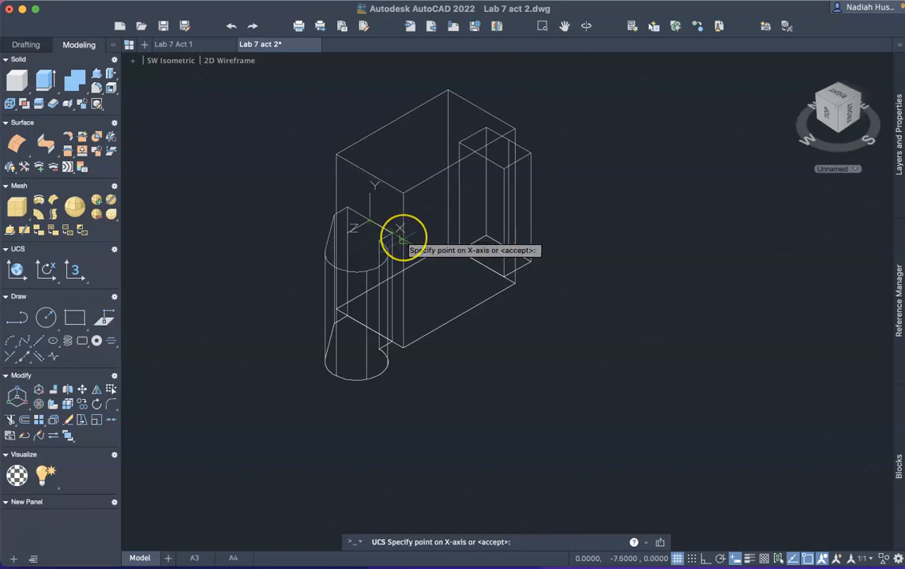
pyautogui.click(400, 234)
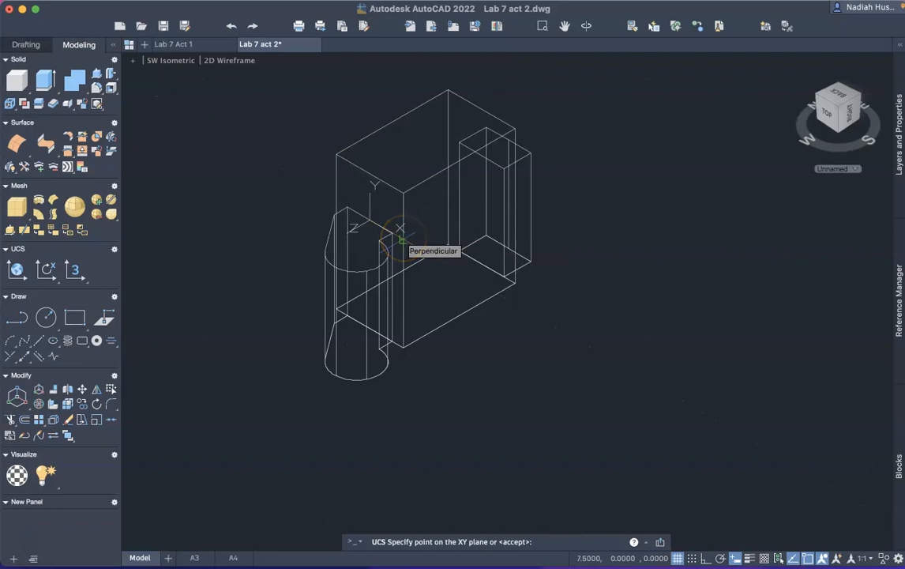
pyautogui.press('Return')
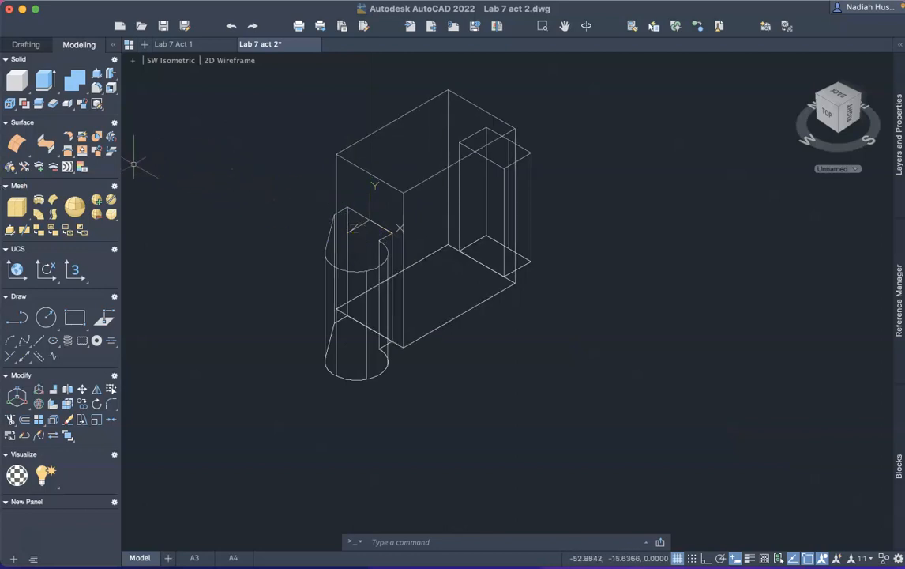
# Draw a 5-unit line down the body's vertical corner edge, starting from the top corner nearest the view
pyautogui.click(40, 548)
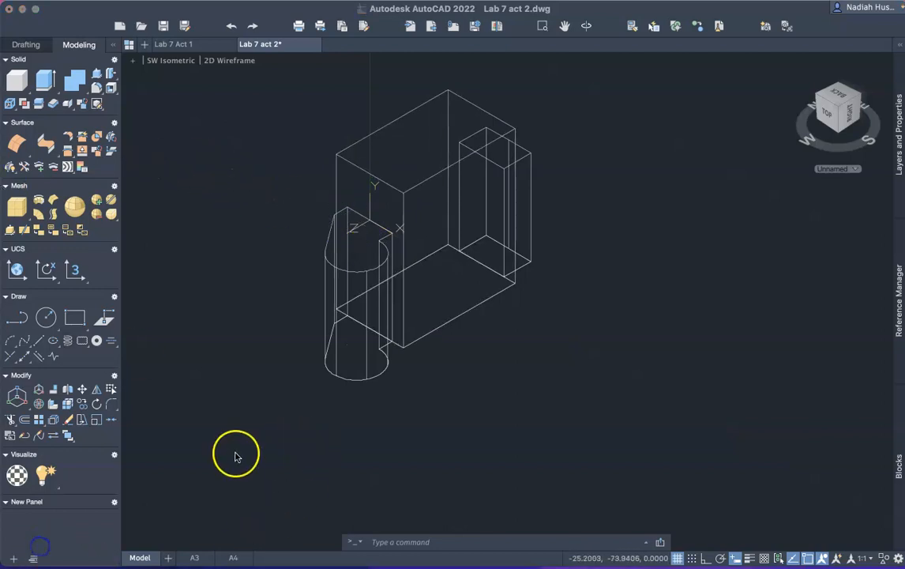
pyautogui.scroll(5, 376, 172)
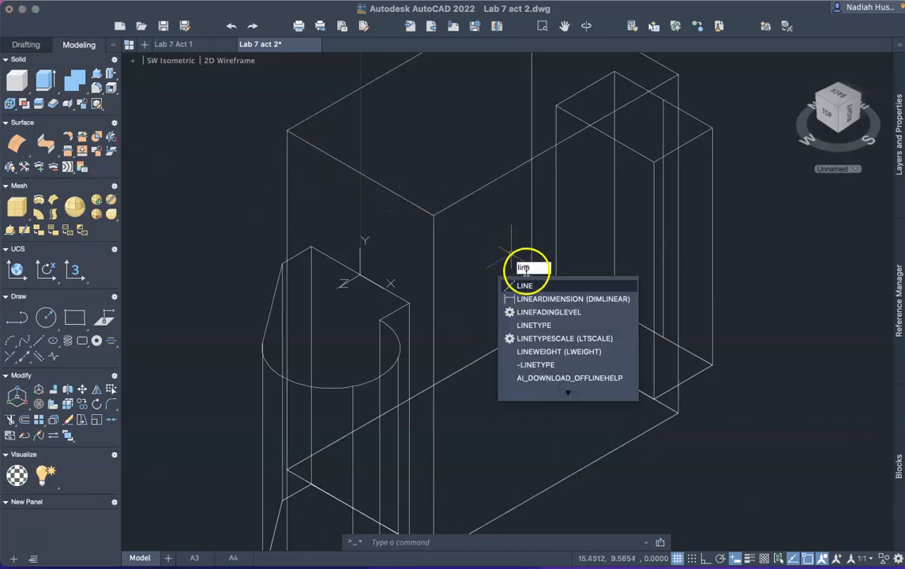
pyautogui.press('Return')
pyautogui.click(434, 214)
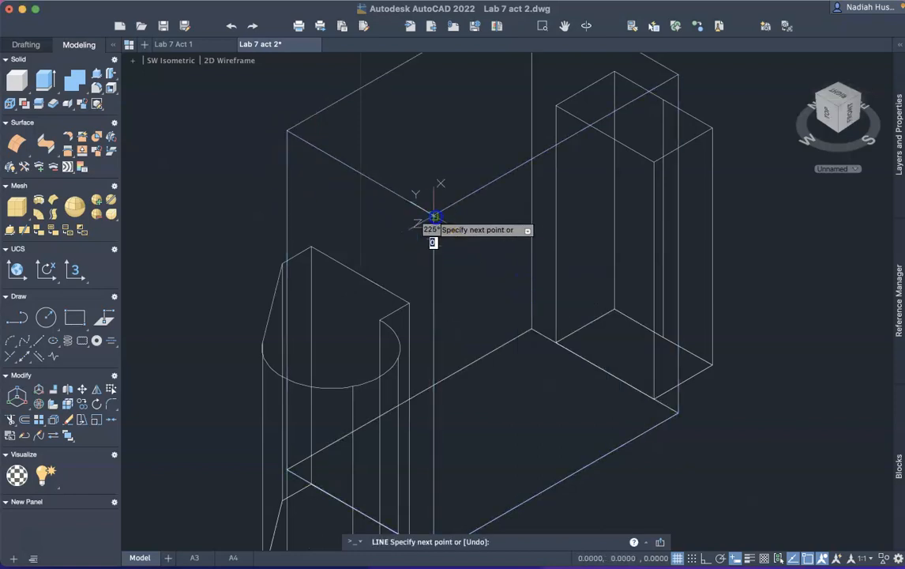
pyautogui.write('5')
pyautogui.press('BackSpace')
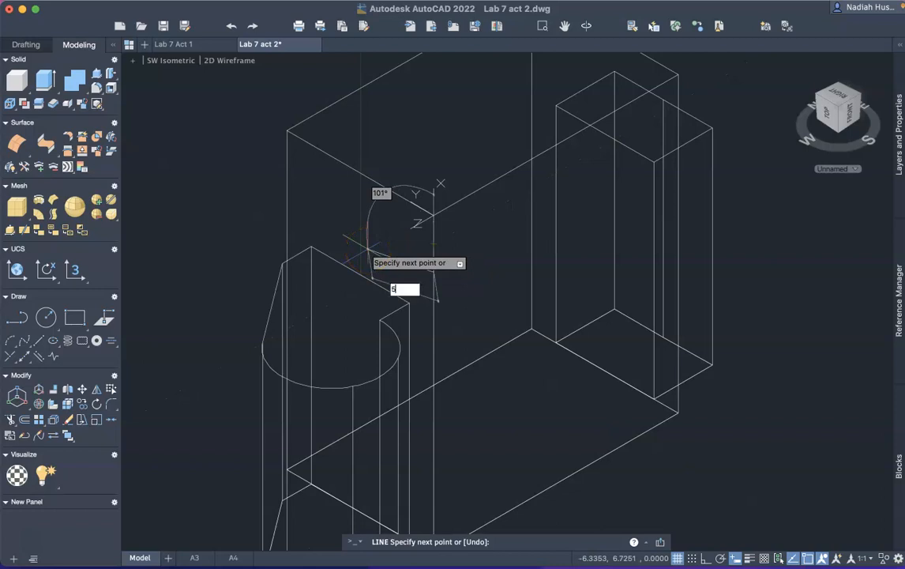
pyautogui.press('Return')
pyautogui.press('Escape')
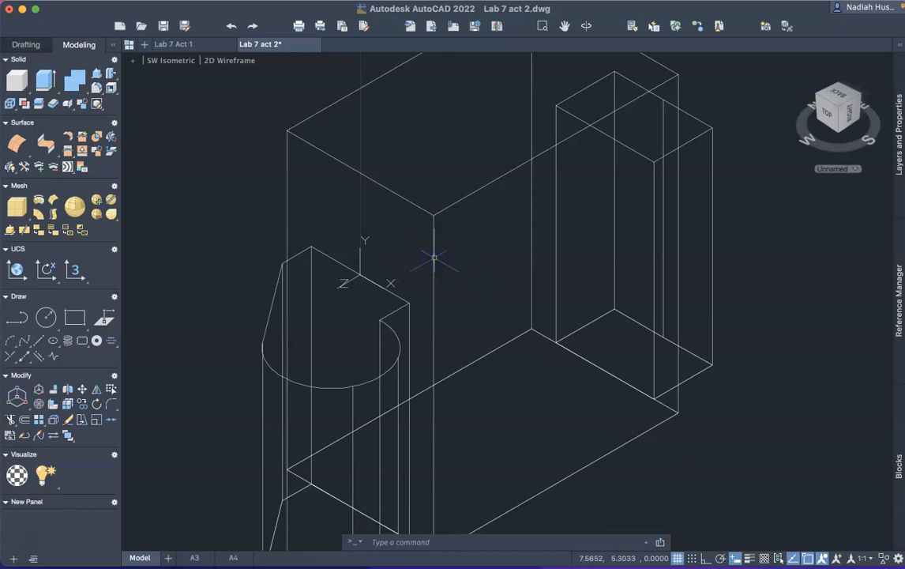
# Retrace the 5-unit corner line and add a short segment from its lower end across the grip-side face
pyautogui.write('line')
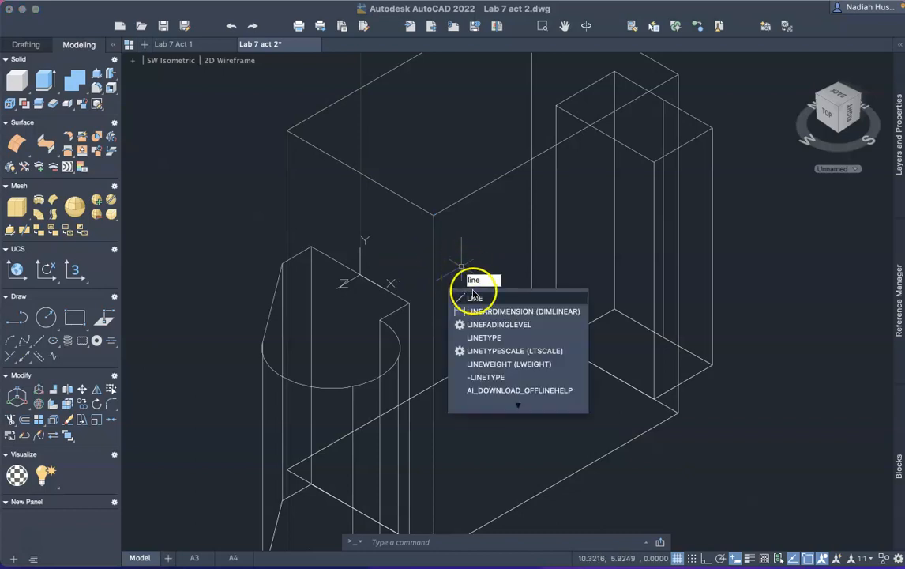
pyautogui.press('Return')
pyautogui.click(433, 214)
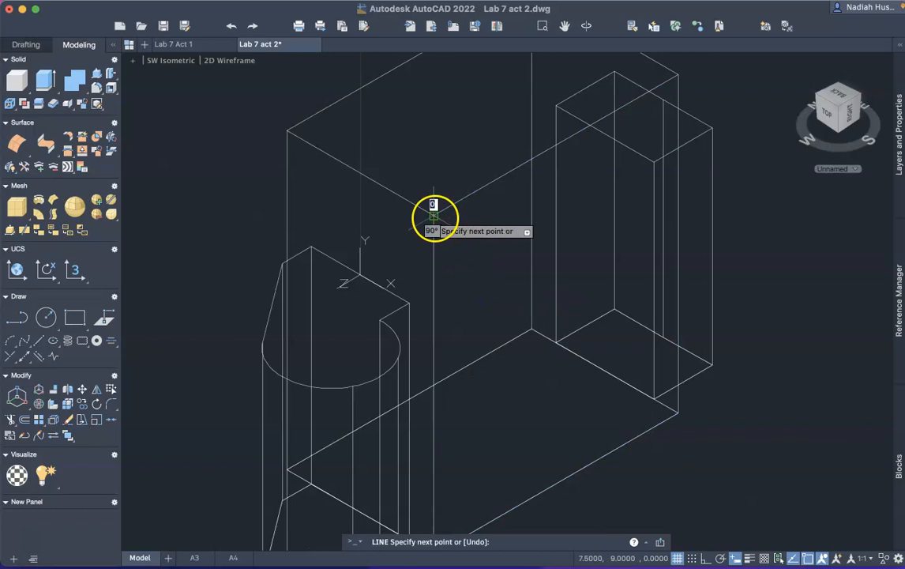
pyautogui.click(433, 261)
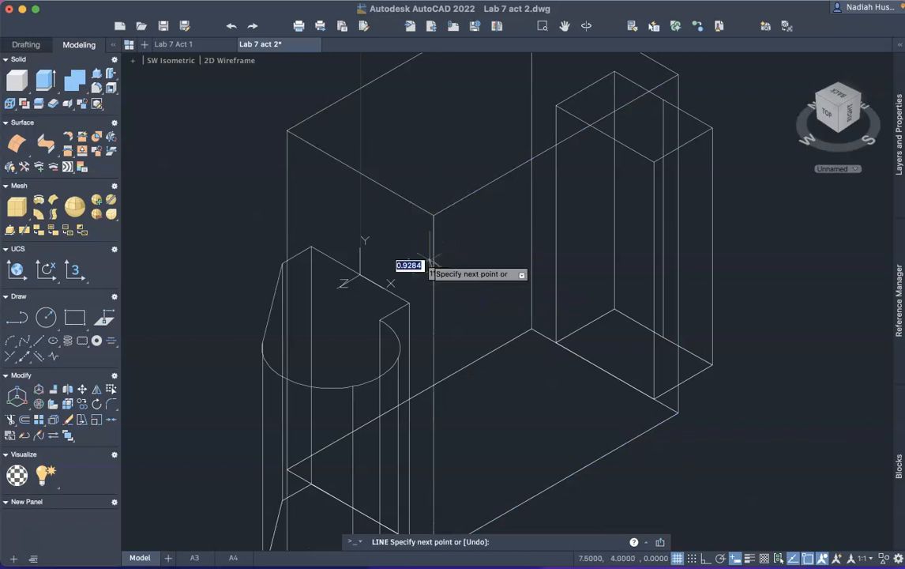
pyautogui.click(399, 254)
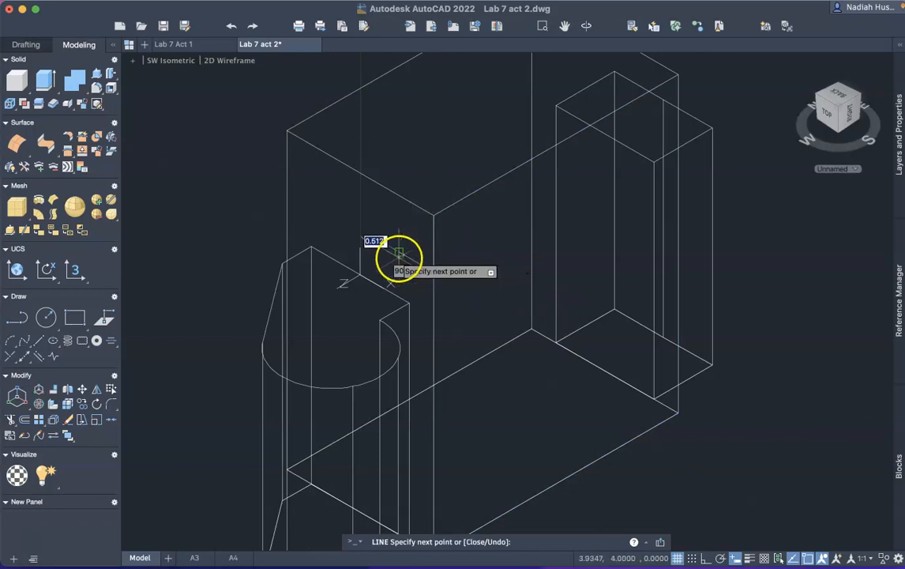
pyautogui.press('Escape')
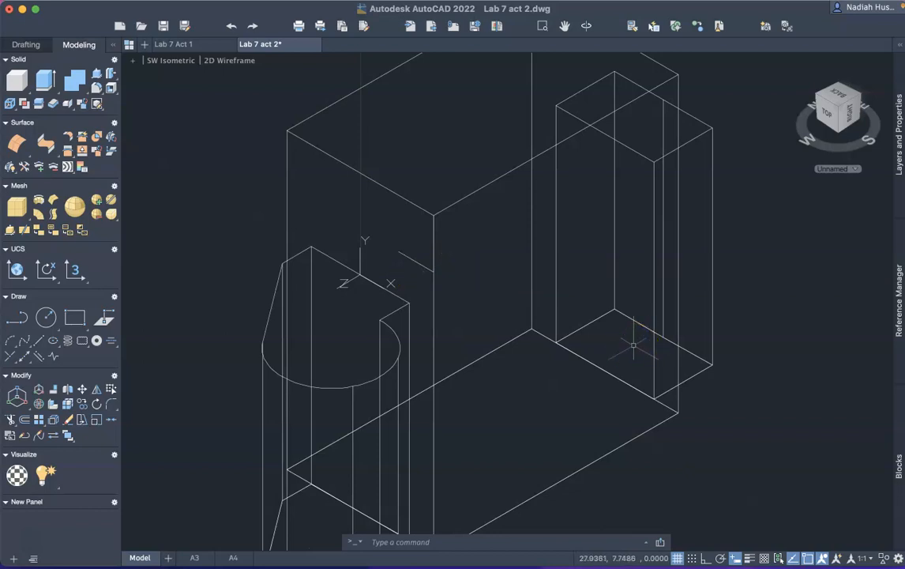
# Slice the body from the lower end of the 5-unit line to the opposite top corner of the grip-side face, keeping both parts
pyautogui.write('sopl')
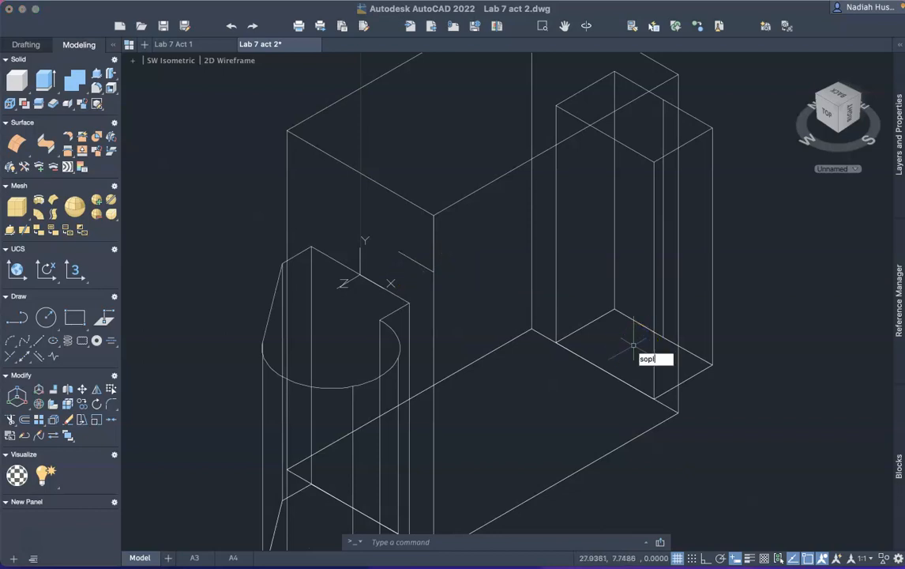
pyautogui.press('BackSpace')
pyautogui.press('BackSpace')
pyautogui.press('BackSpace')
pyautogui.write('lice')
pyautogui.press('Return')
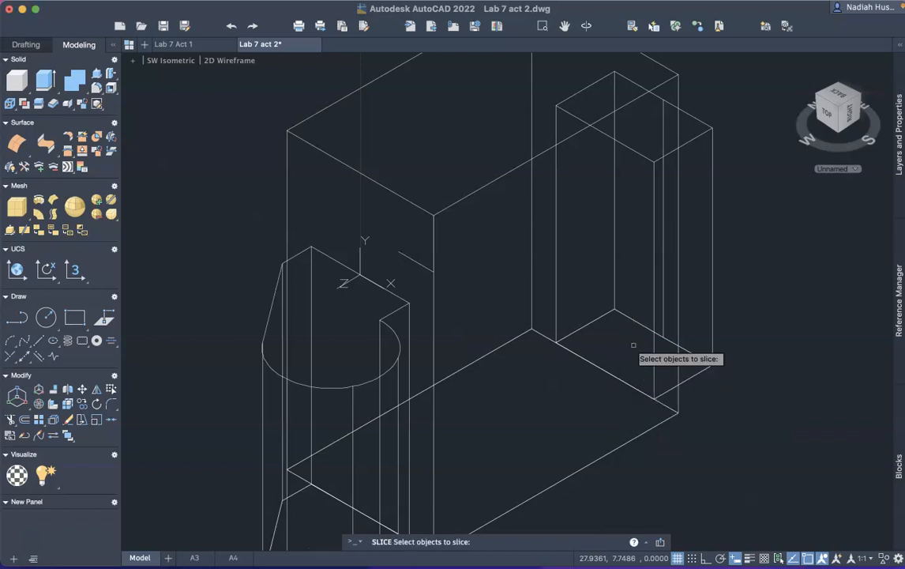
pyautogui.click(419, 208)
pyautogui.press('Return')
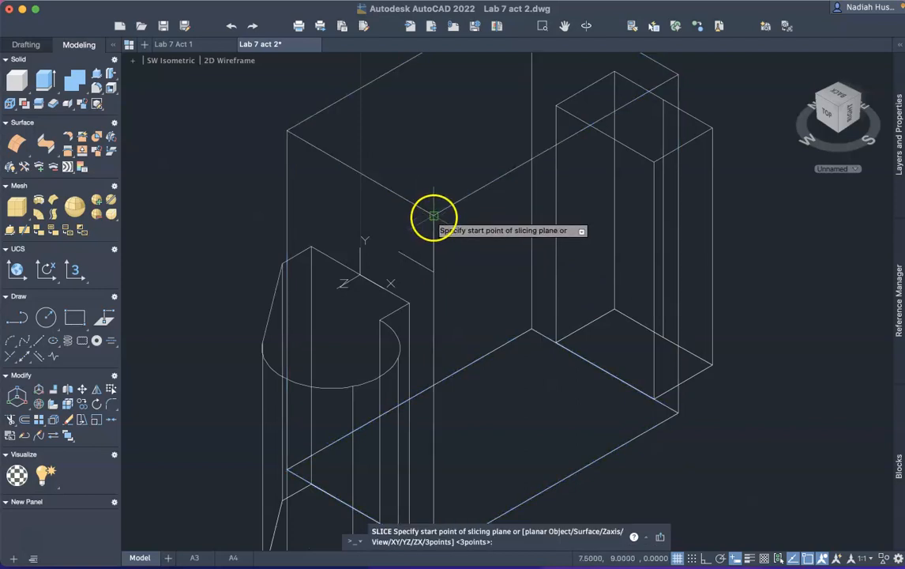
pyautogui.click(434, 273)
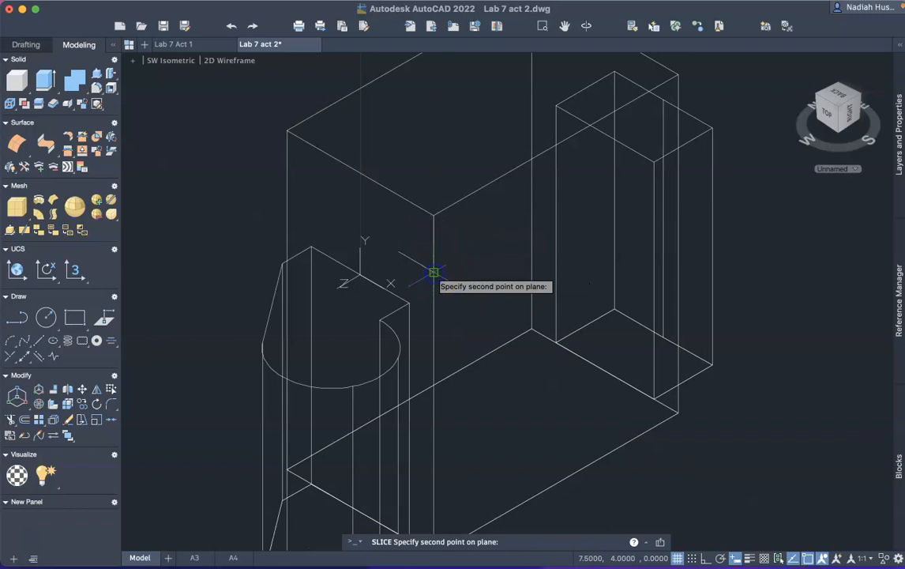
pyautogui.click(287, 130)
pyautogui.press('Return')
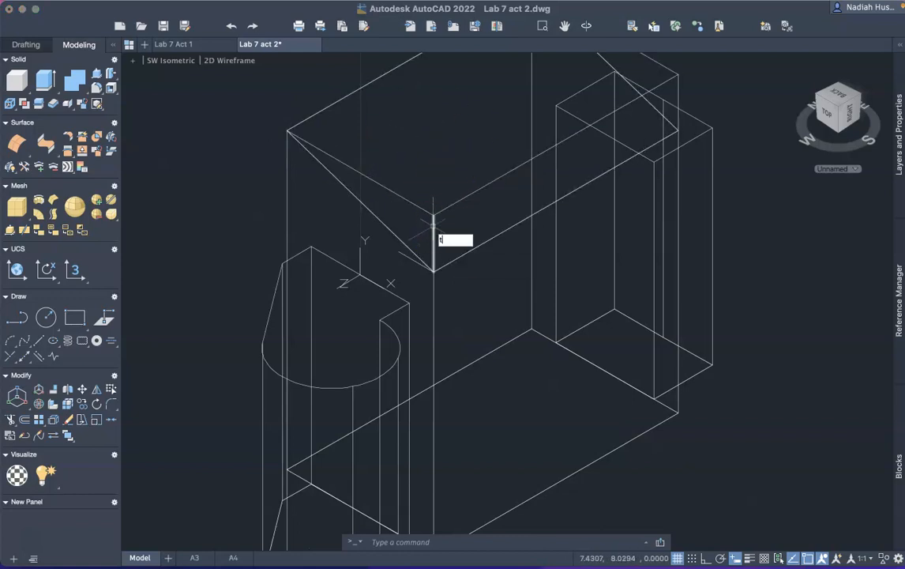
# Try to trim the short construction line where it meets the sliced corner
pyautogui.write('rim')
pyautogui.press('Return')
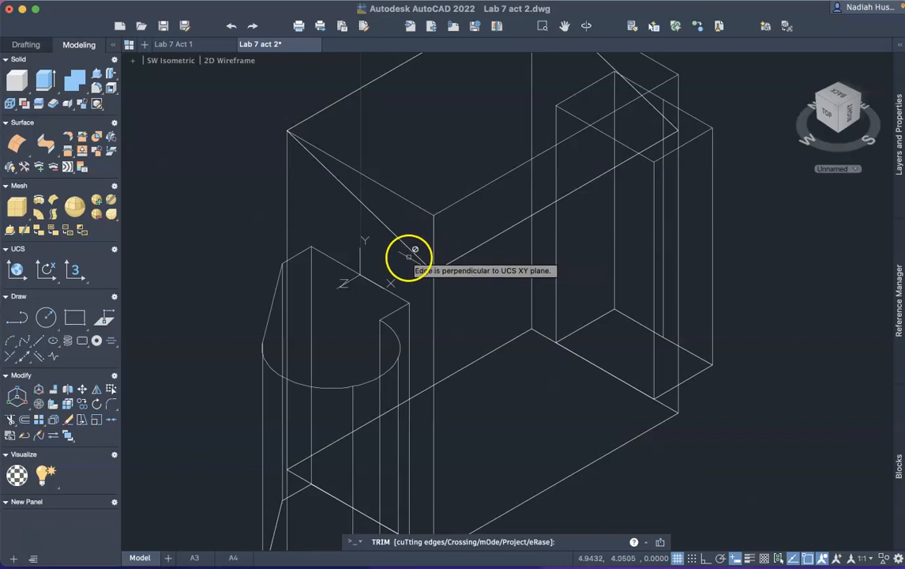
pyautogui.click(433, 267)
pyautogui.click(407, 261)
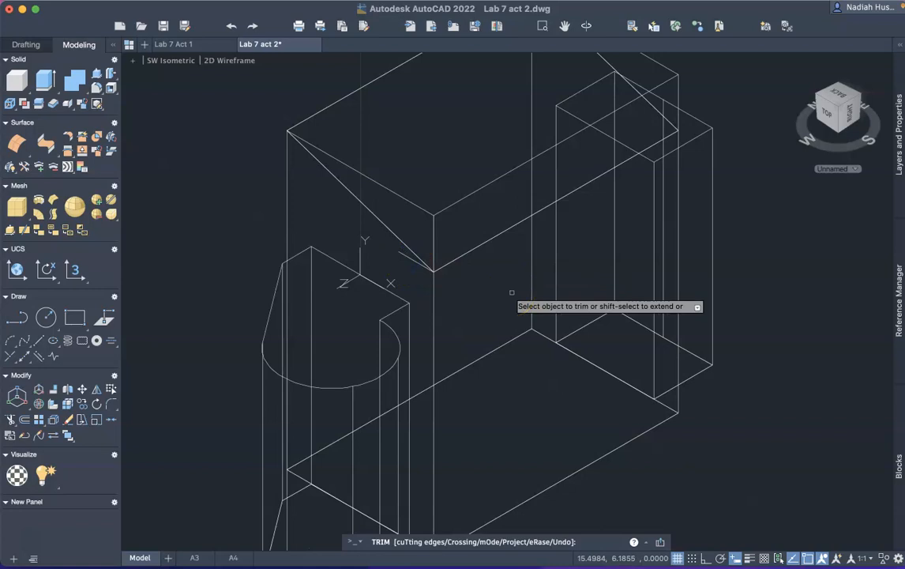
pyautogui.press('Escape')
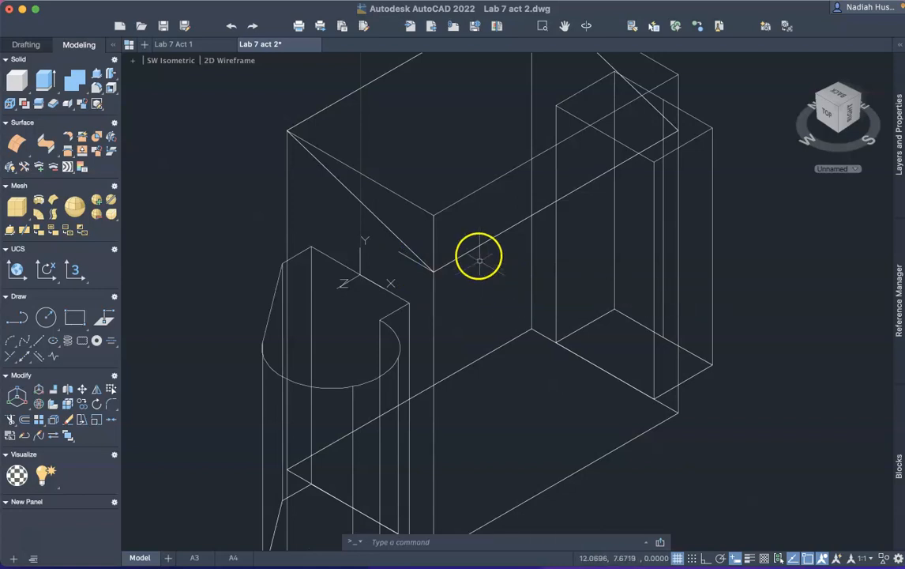
# Delete the sliced-off top wedge and the leftover construction lines at the corner
pyautogui.click(459, 208)
pyautogui.click(453, 204)
pyautogui.press('Delete')
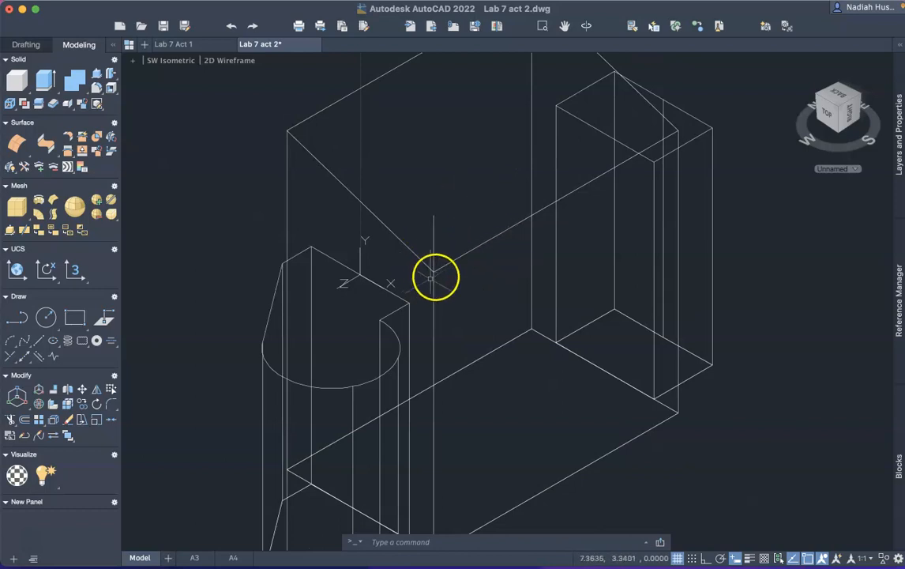
pyautogui.press('Delete')
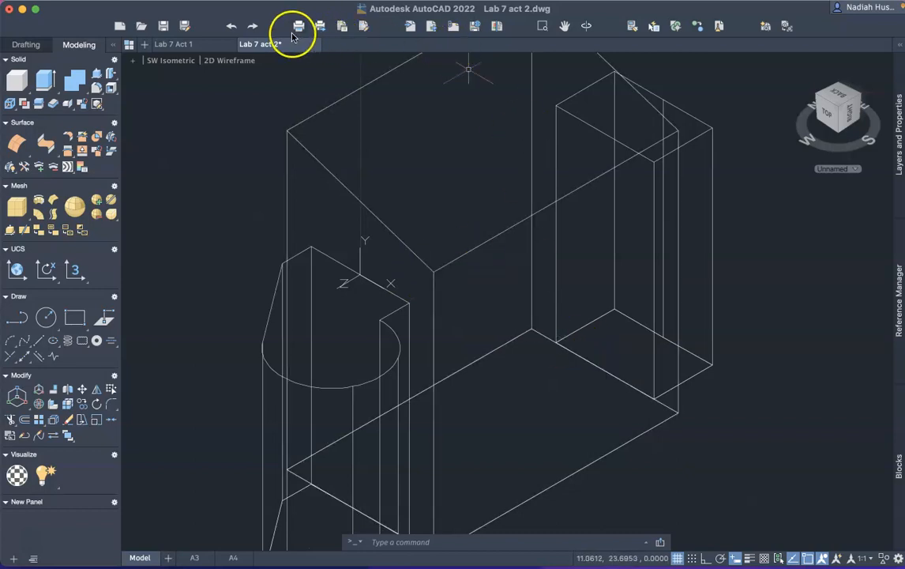
# Switch to the Lab 7 PowerPoint slide to check the Activity 2 reference drawing
pyautogui.click(586, 26)
pyautogui.moveTo(597, 75); pyautogui.dragTo(540, 223)
pyautogui.keyDown('shift'); pyautogui.moveTo(503, 299); pyautogui.dragTo(337, 452, button='middle'); pyautogui.keyUp('shift')
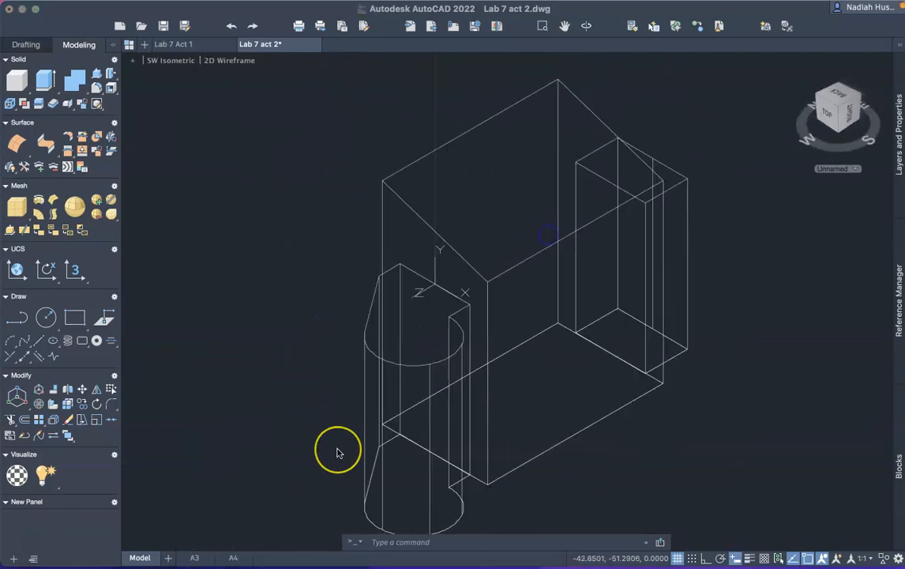
pyautogui.hotkey('ctrl', 'Up')
pyautogui.click(282, 251)
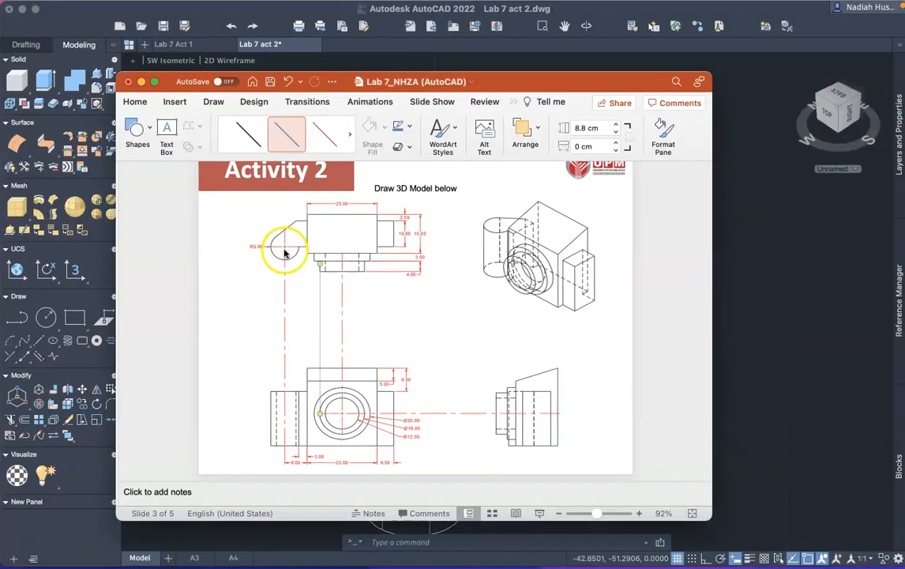
# Examine the lens ring diameters and depths in the front and top views of the Activity 2 drawing, then return to AutoCAD
pyautogui.keyDown('ctrl'); pyautogui.scroll(5, 351, 410); pyautogui.keyUp('ctrl')
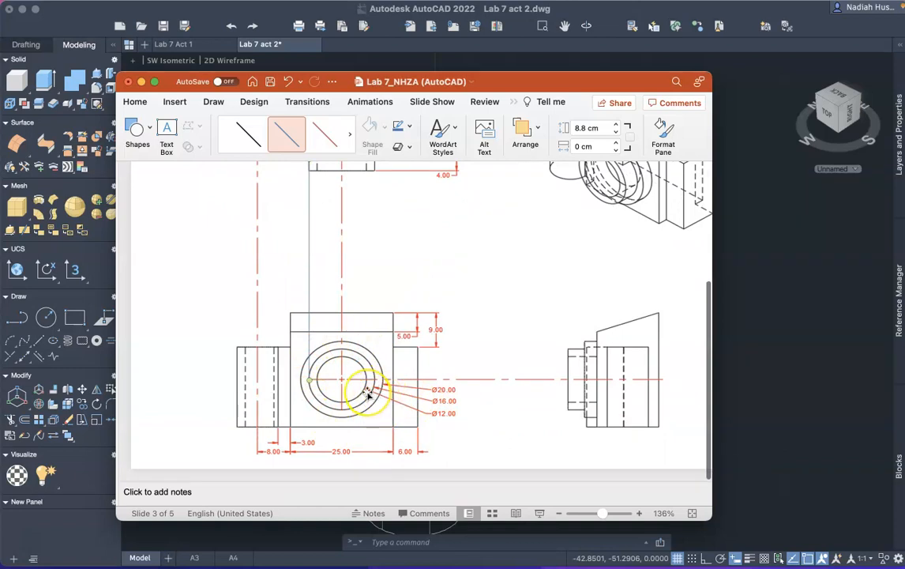
pyautogui.scroll(4, 363, 392)
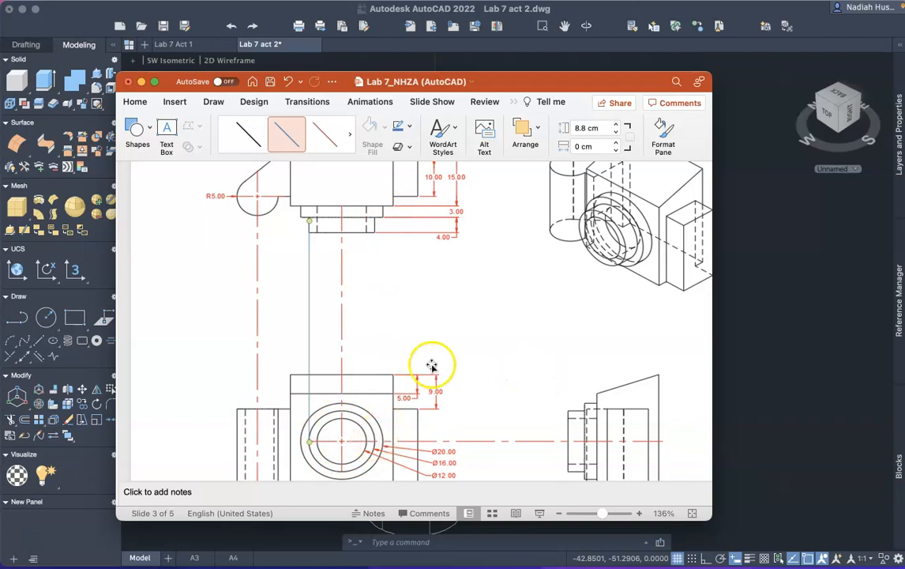
pyautogui.click(727, 361)
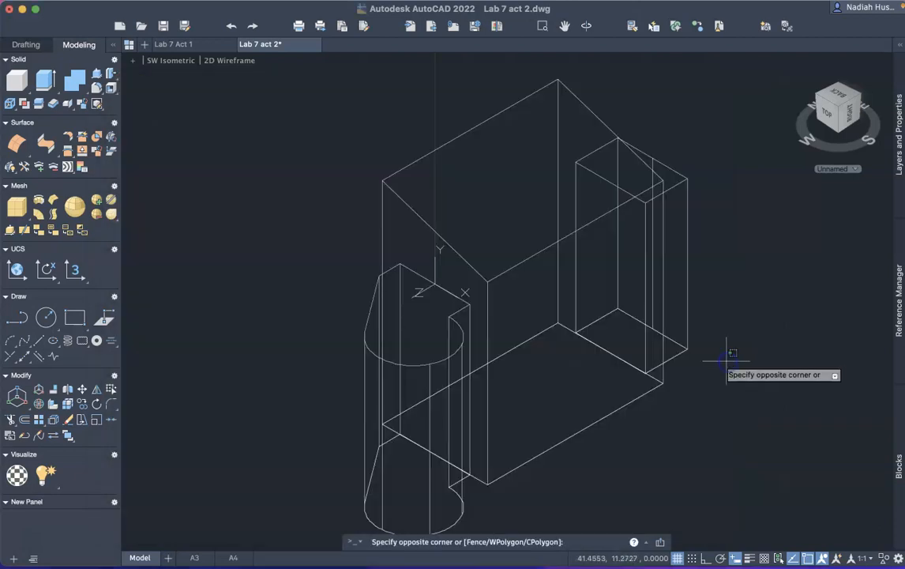
pyautogui.press('Escape')
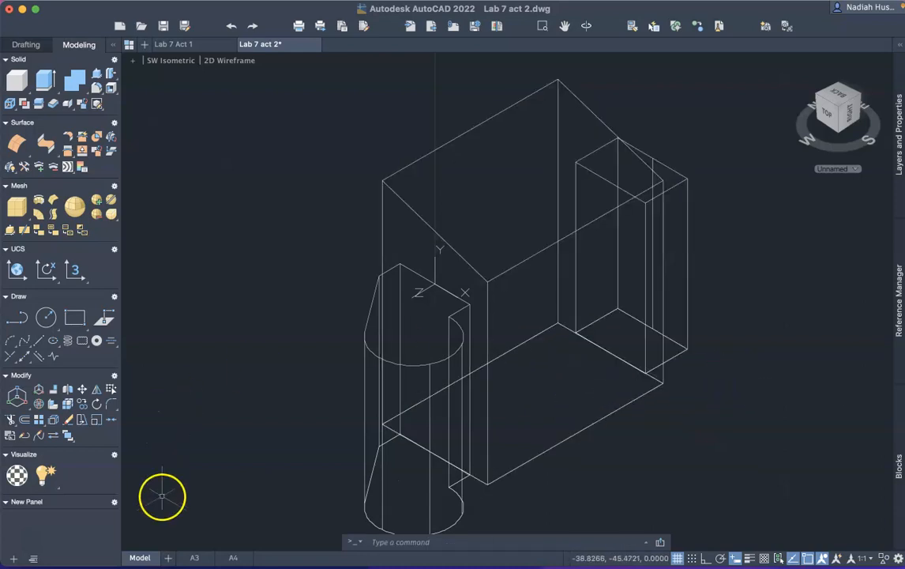
# Restore the SW Isometric view and align the UCS with the body's front face, with its X axis pointing upward
pyautogui.click(156, 65)
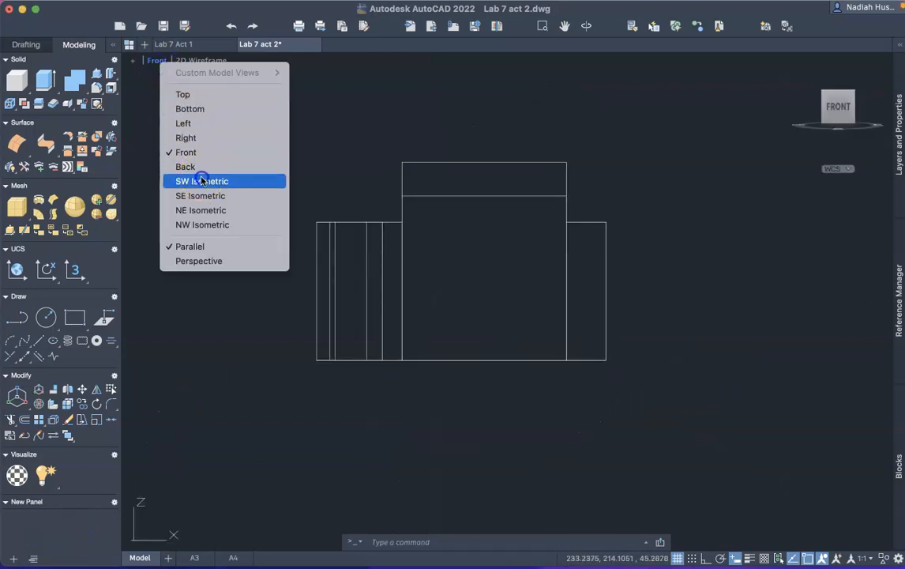
pyautogui.click(202, 180)
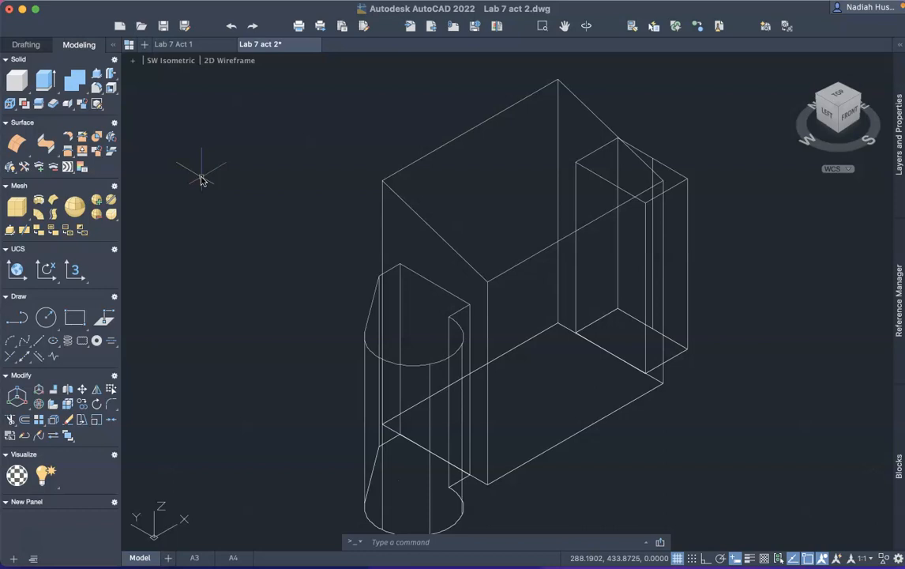
pyautogui.write('UCS')
pyautogui.click(212, 203)
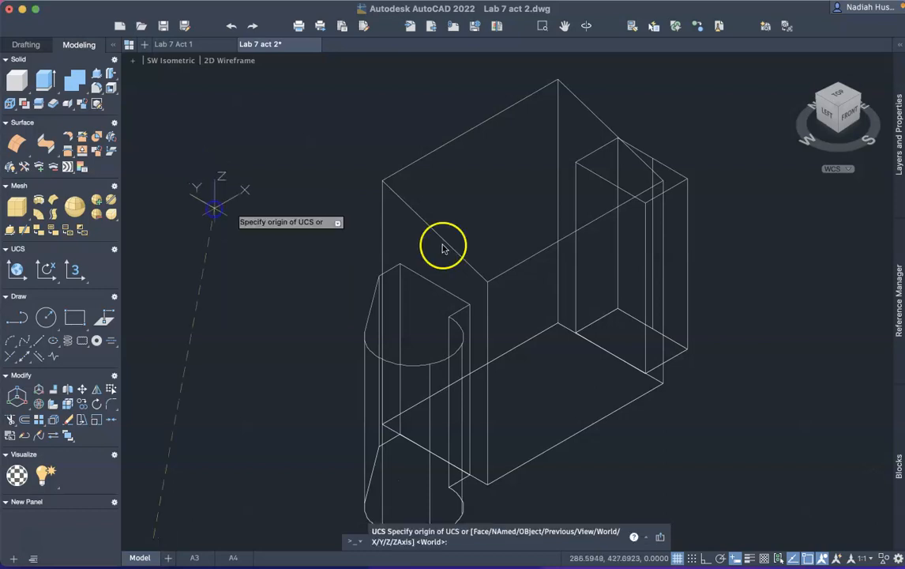
pyautogui.click(602, 290)
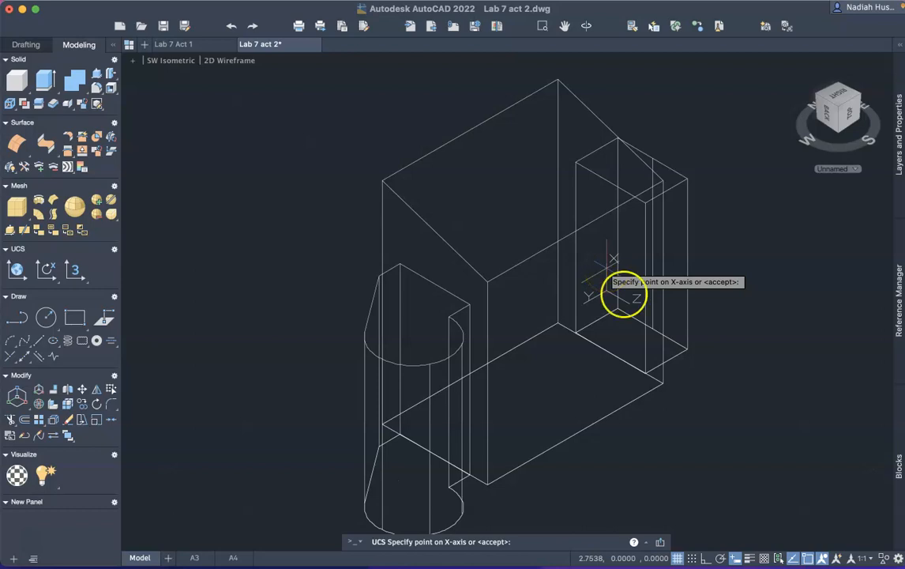
pyautogui.click(706, 557)
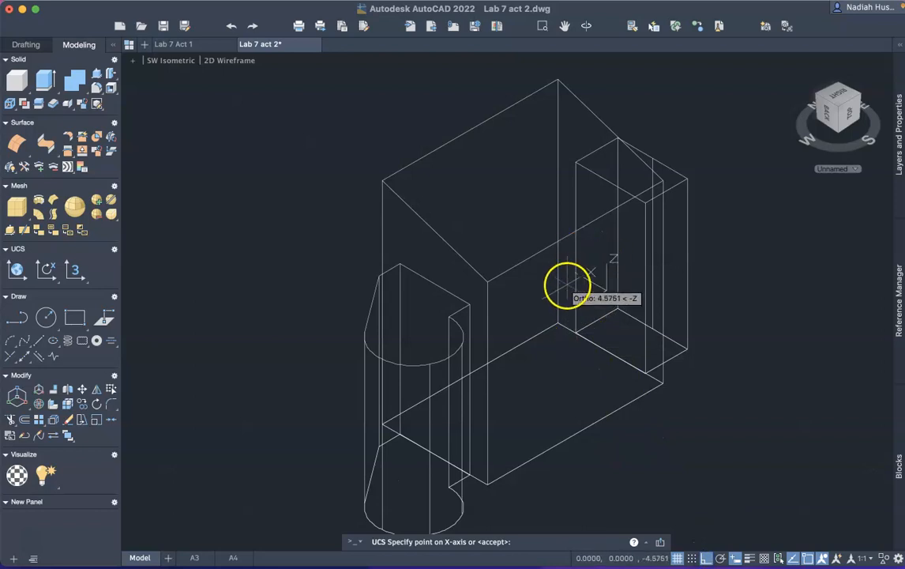
pyautogui.click(606, 263)
pyautogui.click(556, 423)
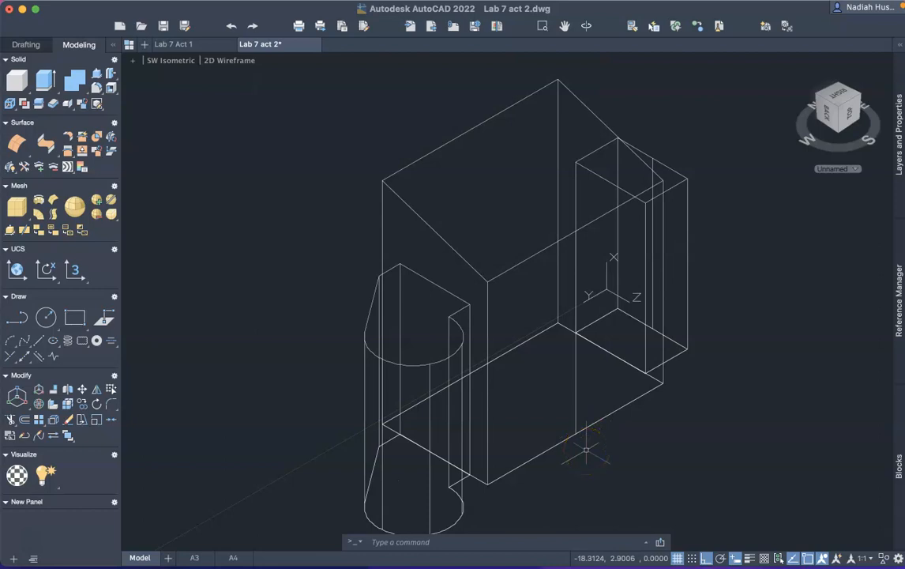
# Draw the outer lens circle with radius 10, centred at the upper end of the vertical construction line on the front face
pyautogui.write('circle')
pyautogui.press('Return')
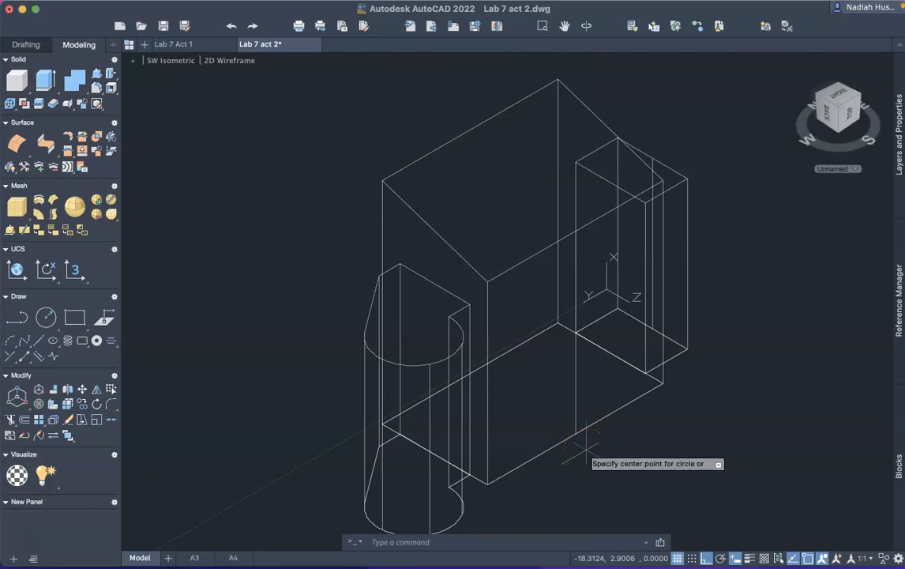
pyautogui.click(578, 336)
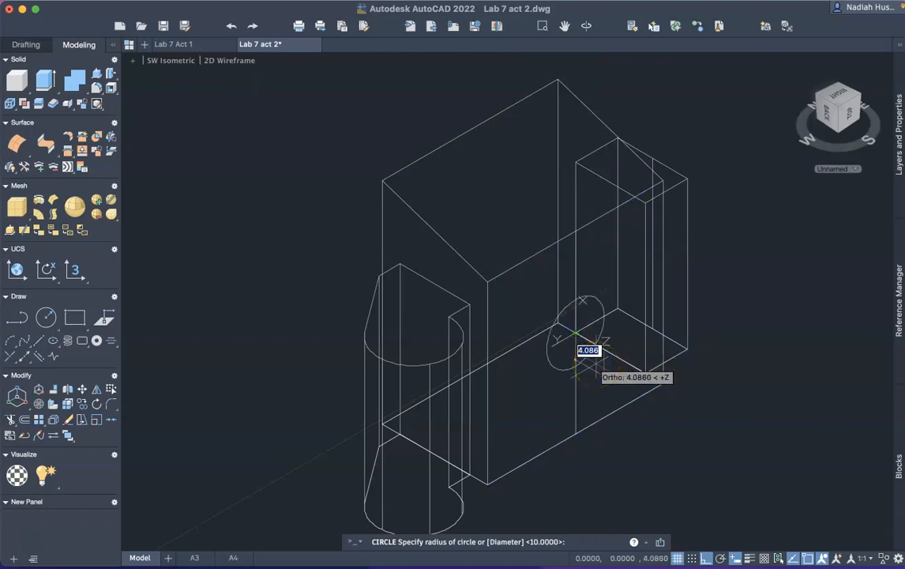
pyautogui.write('20')
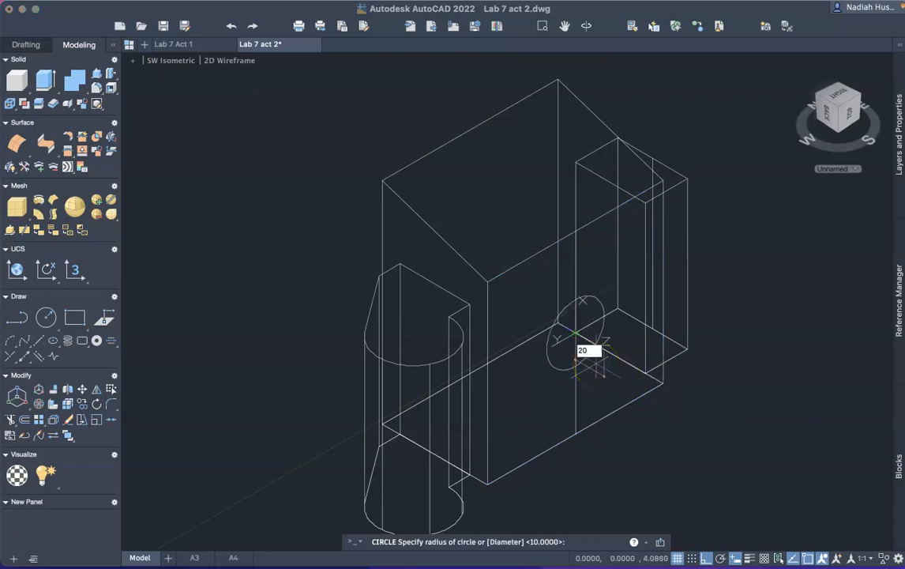
pyautogui.press('Return')
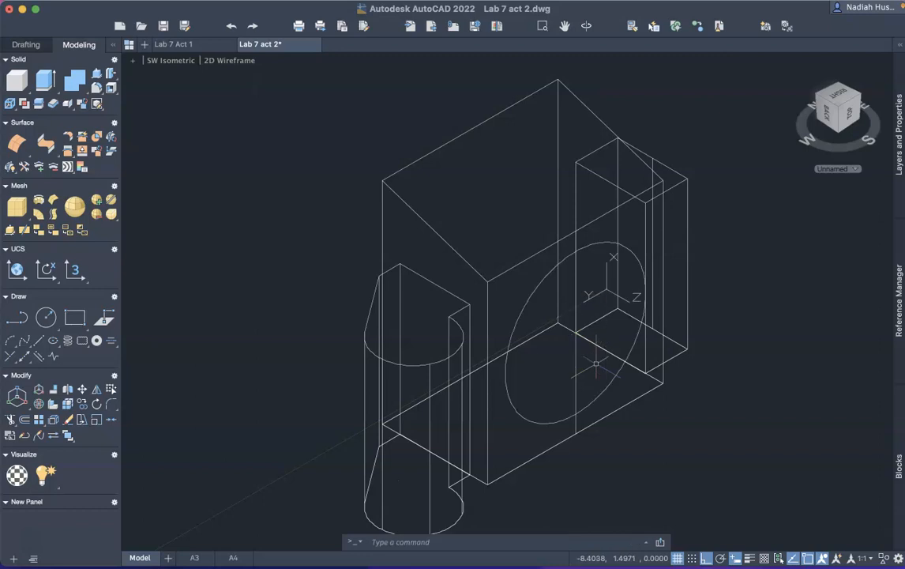
# Draw a second circle of radius 8 concentric with the outer lens circle
pyautogui.press('Return')
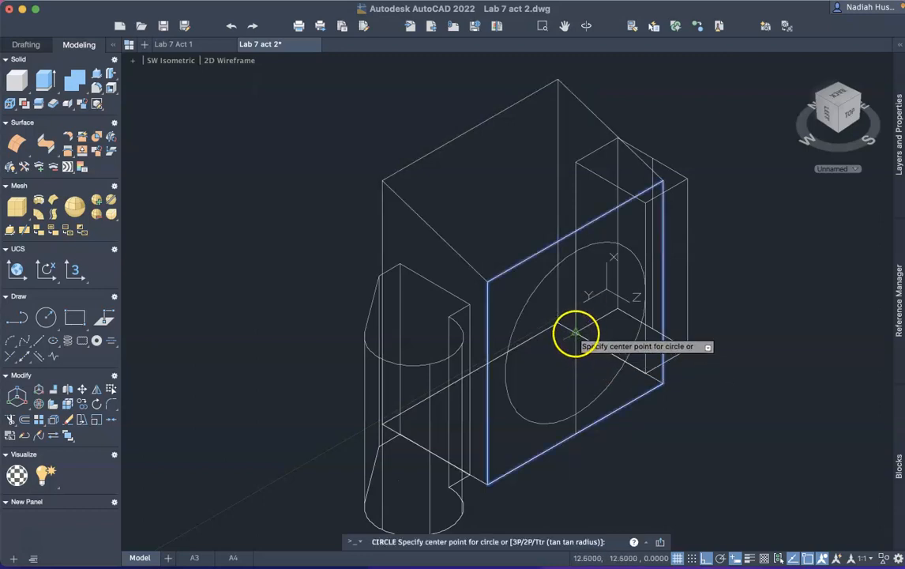
pyautogui.click(576, 334)
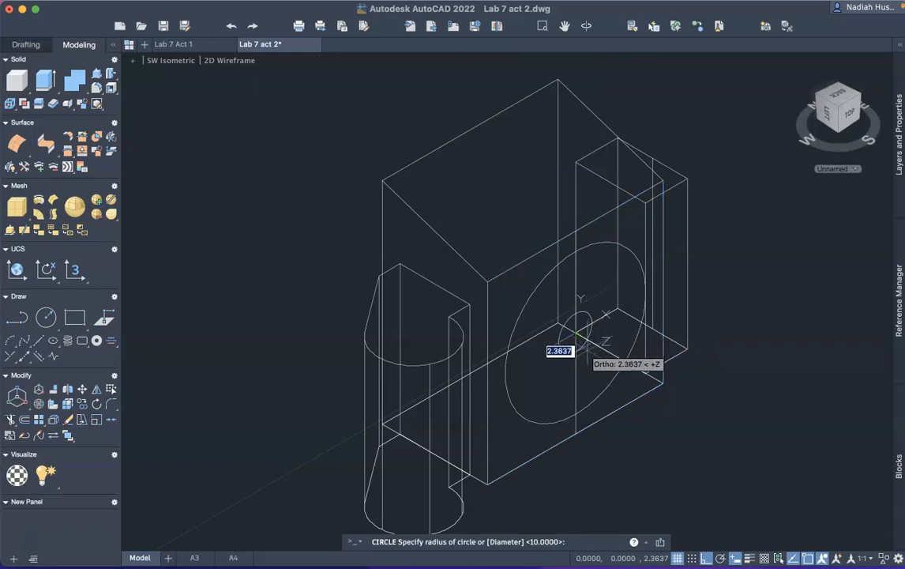
pyautogui.write('8')
pyautogui.press('Return')
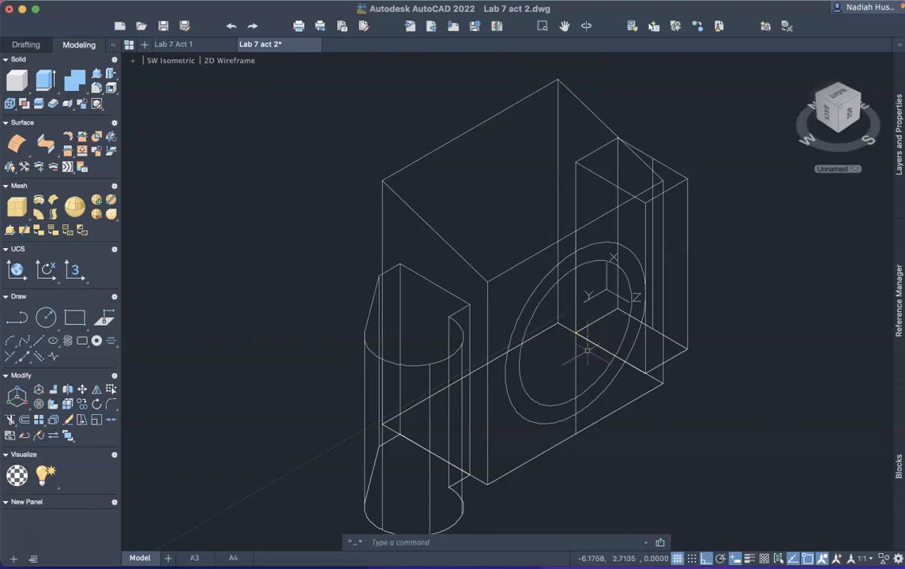
# Check the inner ring's diameter on the PowerPoint slide and draw the innermost concentric lens circle with diameter 12 in AutoCAD
pyautogui.hotkey('ctrl', 'Up')
pyautogui.click(293, 293)
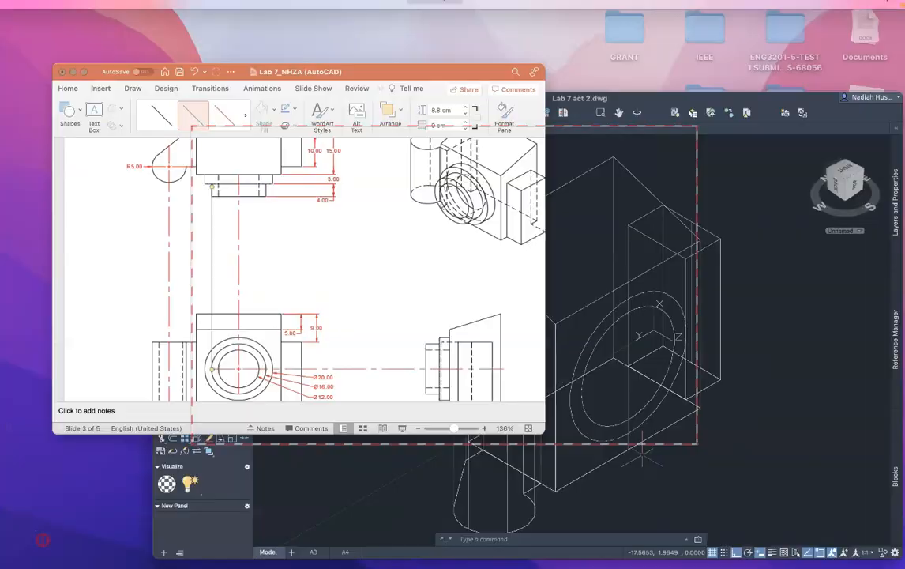
pyautogui.scroll(-2, 301, 308)
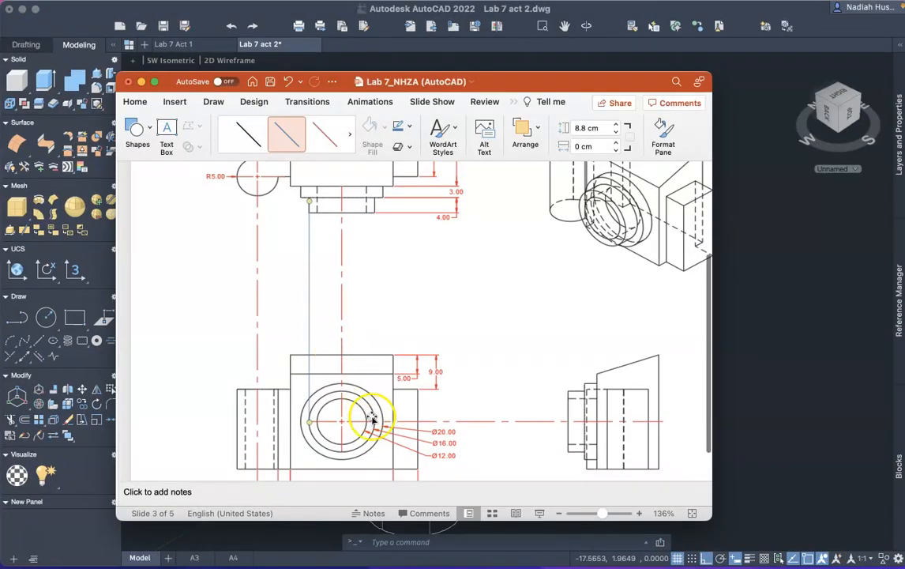
pyautogui.click(740, 361)
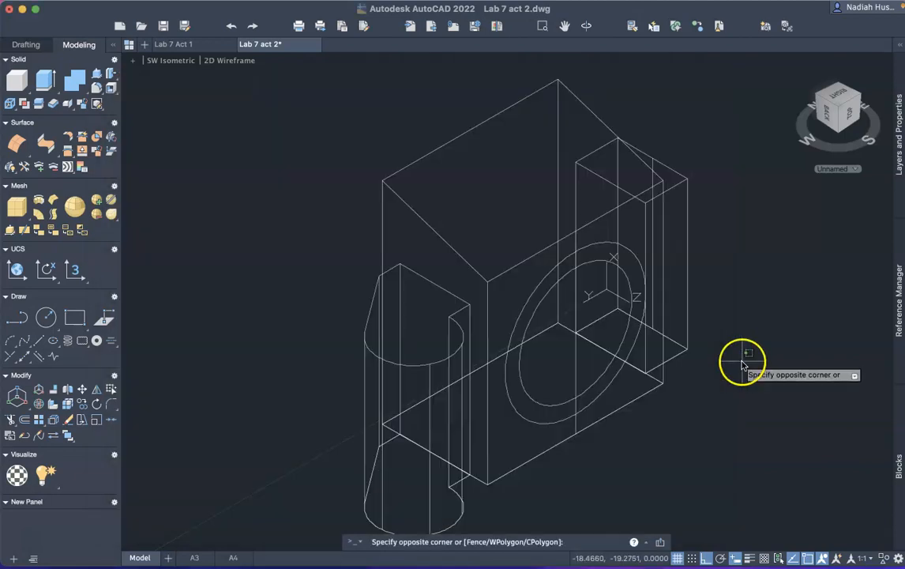
pyautogui.click(676, 449)
pyautogui.write('cir')
pyautogui.press('Return')
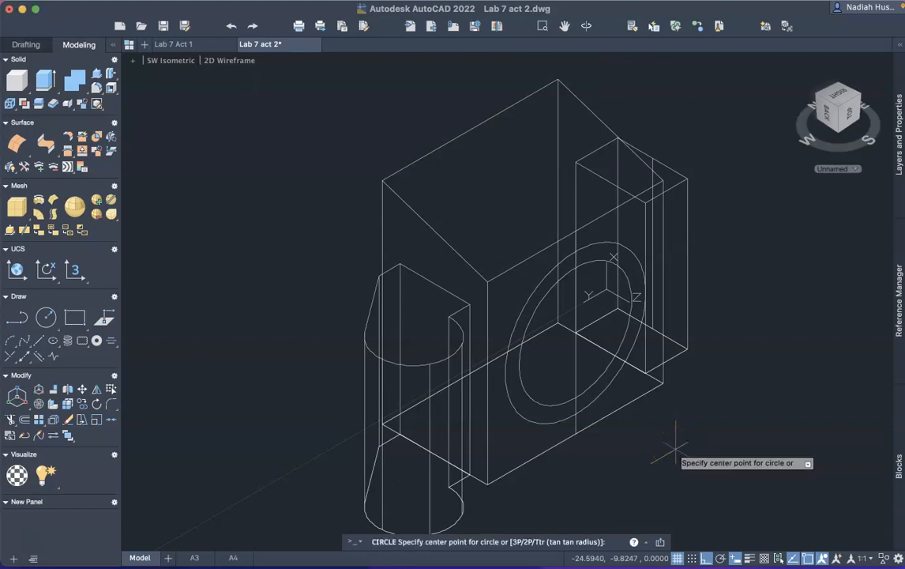
pyautogui.click(576, 333)
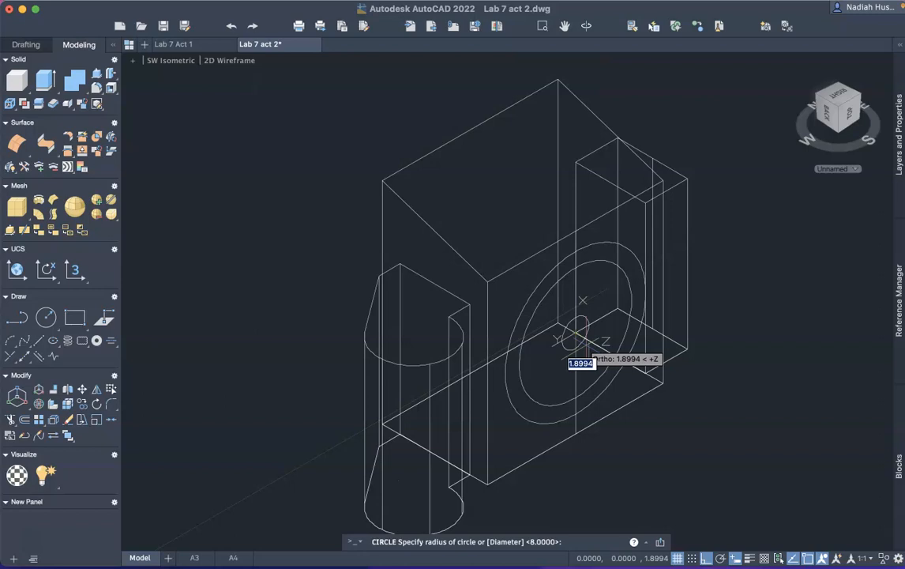
pyautogui.press('Escape')
pyautogui.press('Return')
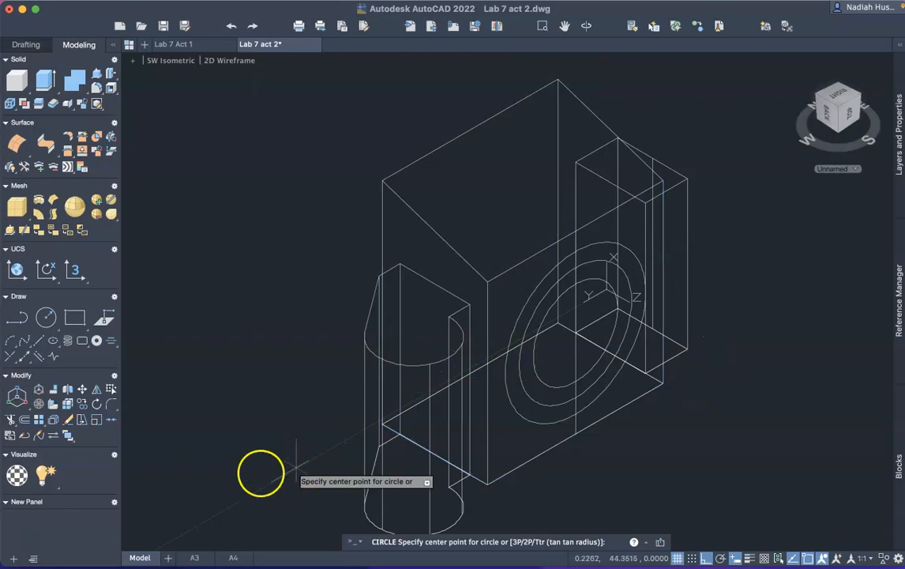
pyautogui.press('Escape')
# Switch to the PowerPoint slide to check the lens ring depths in the top view, then return to the AutoCAD model
pyautogui.hotkey('ctrl', 'Up')
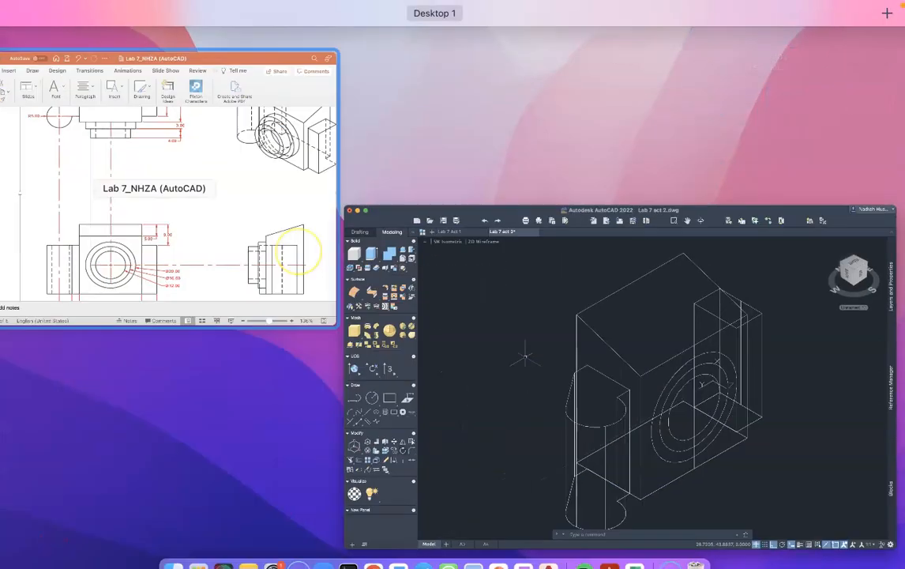
pyautogui.click(298, 250)
pyautogui.scroll(5, 461, 407)
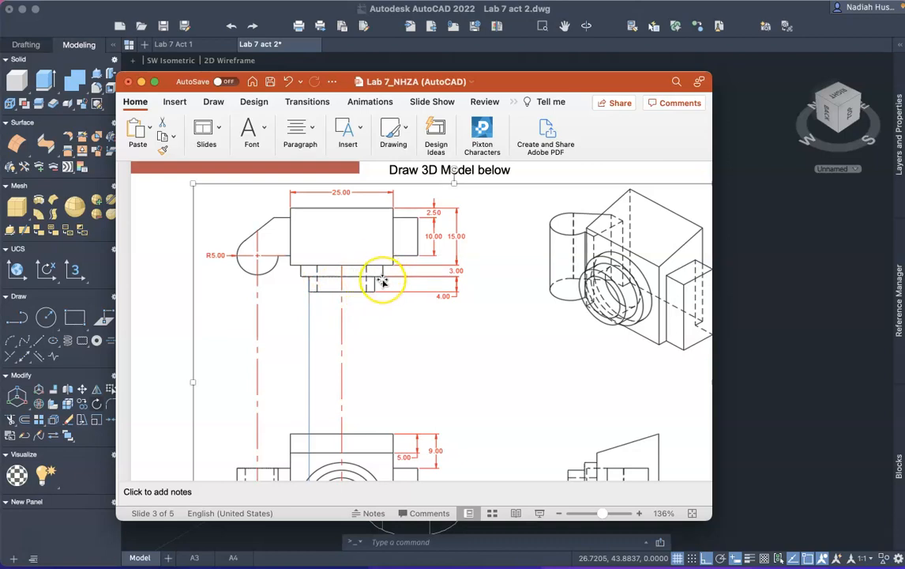
pyautogui.click(789, 270)
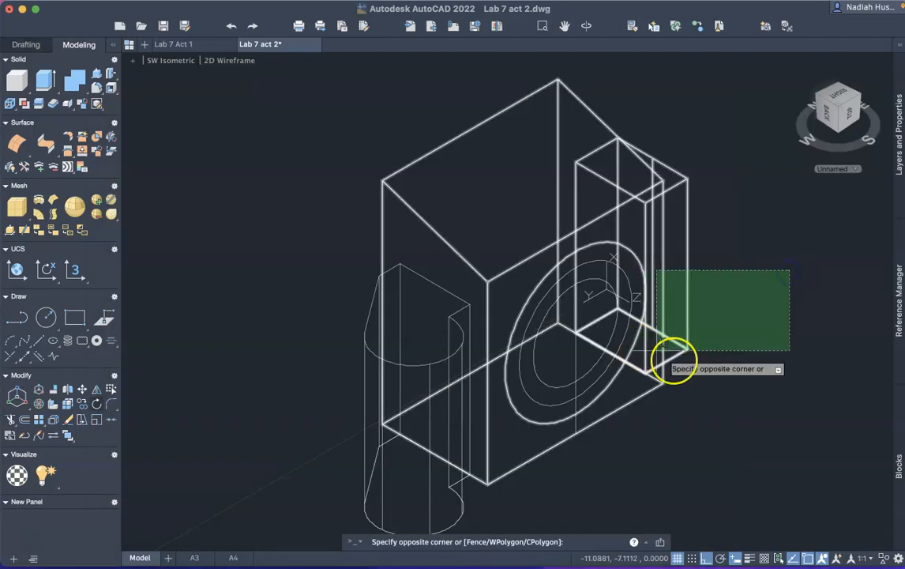
pyautogui.click(741, 350)
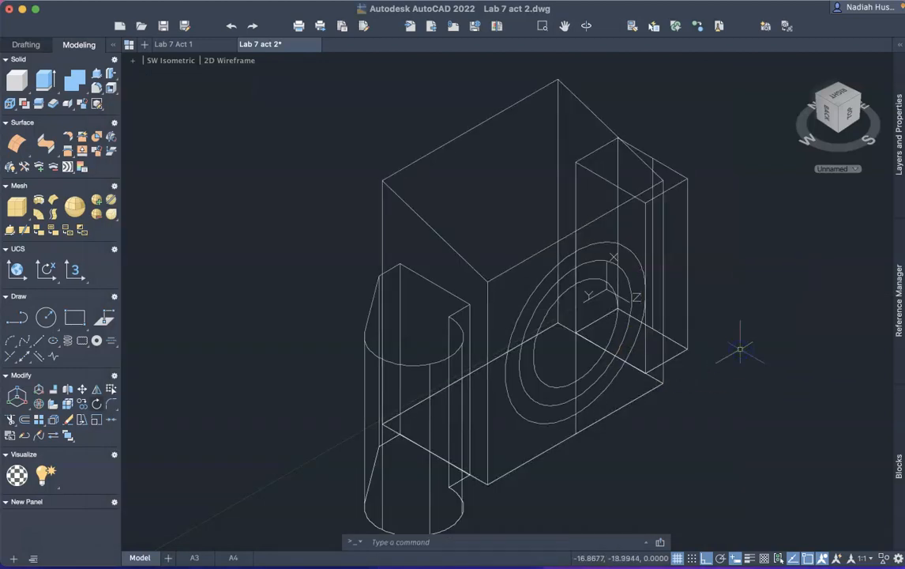
# Change the model's visual style to Conceptual
pyautogui.write('press')
pyautogui.press('Escape')
pyautogui.click(237, 66)
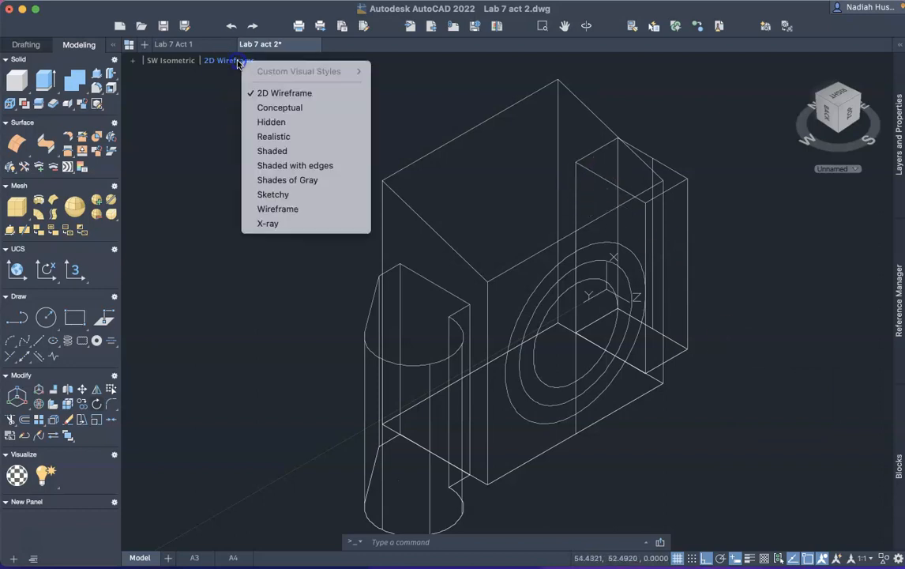
pyautogui.click(251, 108)
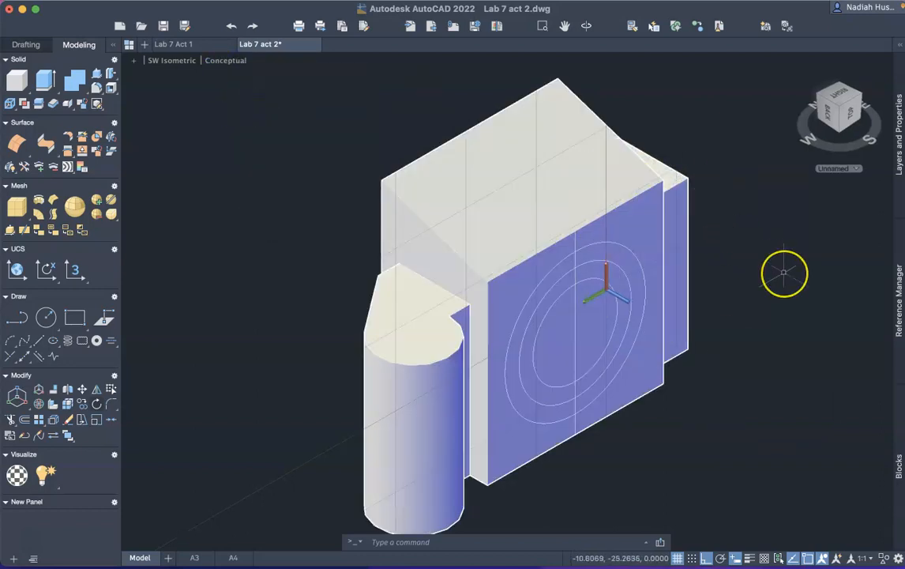
# Delete the vertical construction line running through the lens circles on the front face
pyautogui.write('press')
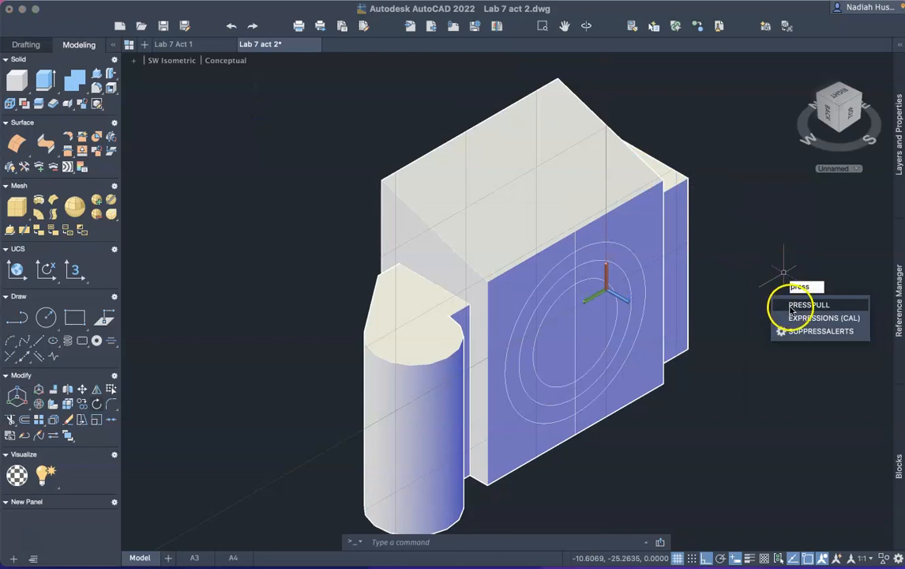
pyautogui.click(790, 306)
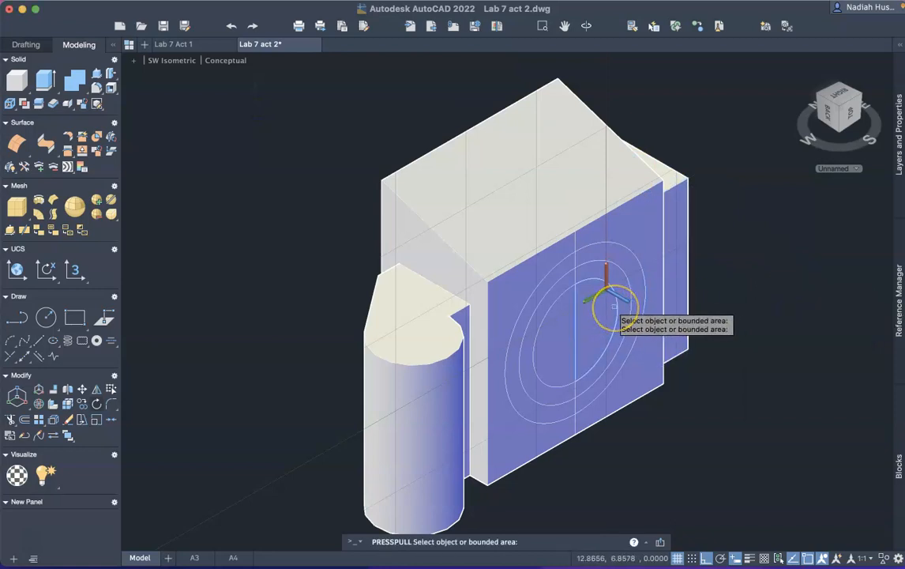
pyautogui.press('Escape')
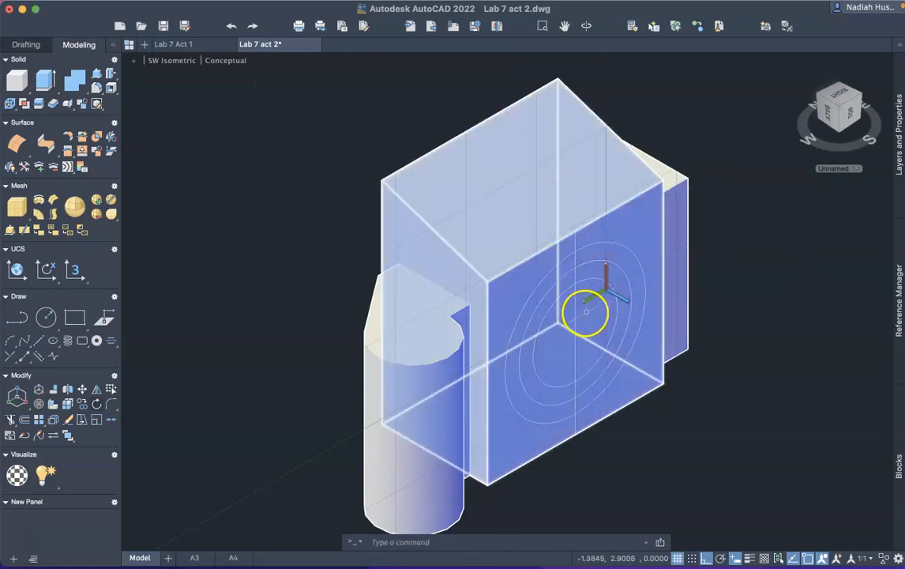
pyautogui.click(576, 313)
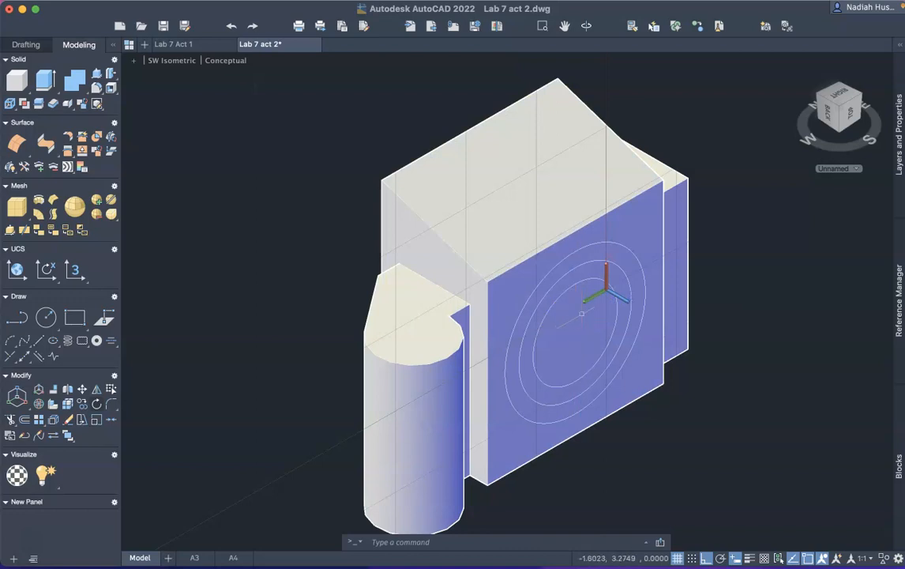
pyautogui.write('press')
pyautogui.click(755, 389)
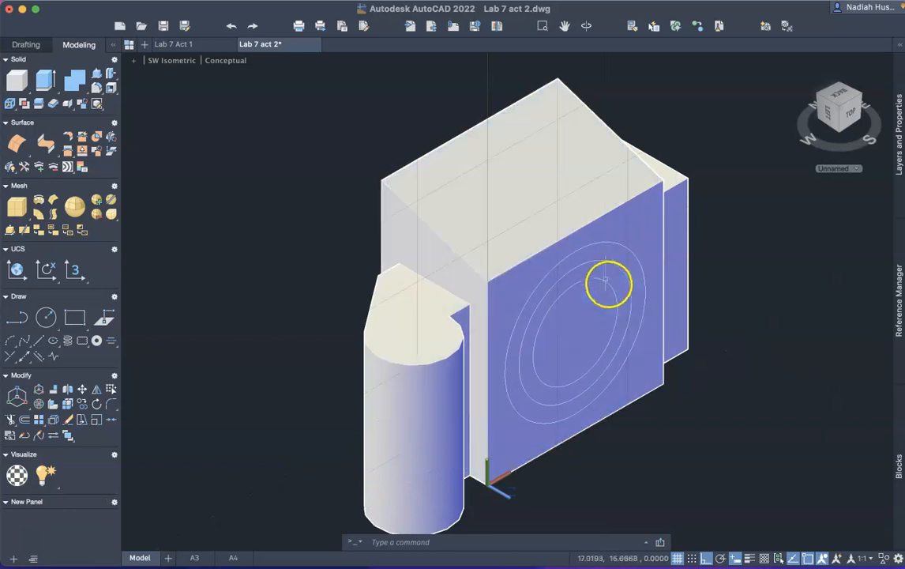
pyautogui.click(625, 366)
pyautogui.click(725, 235)
pyautogui.click(788, 239)
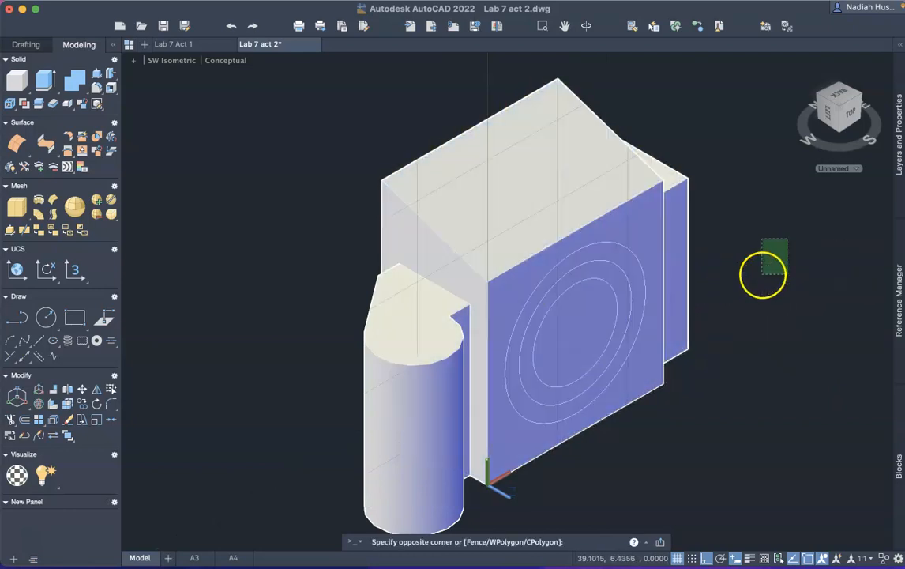
pyautogui.click(762, 275)
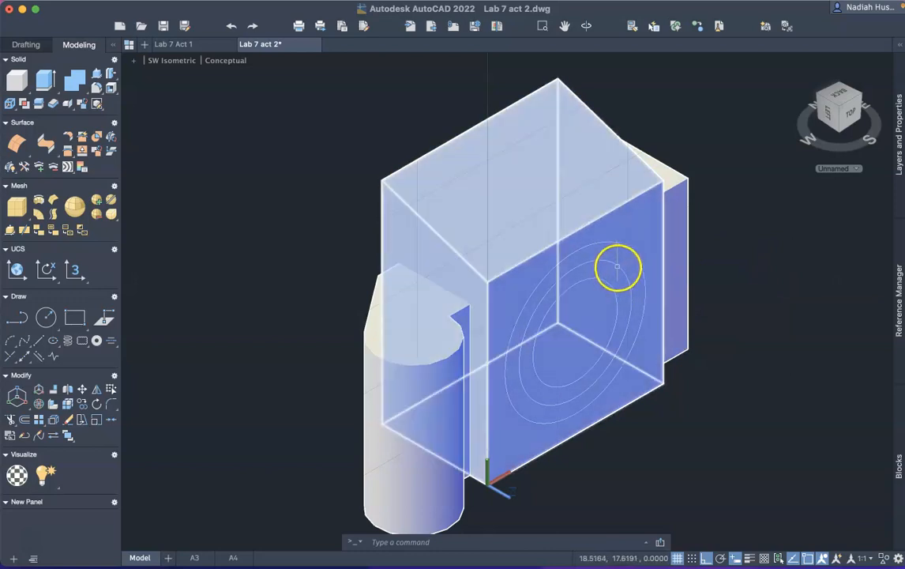
pyautogui.click(676, 295)
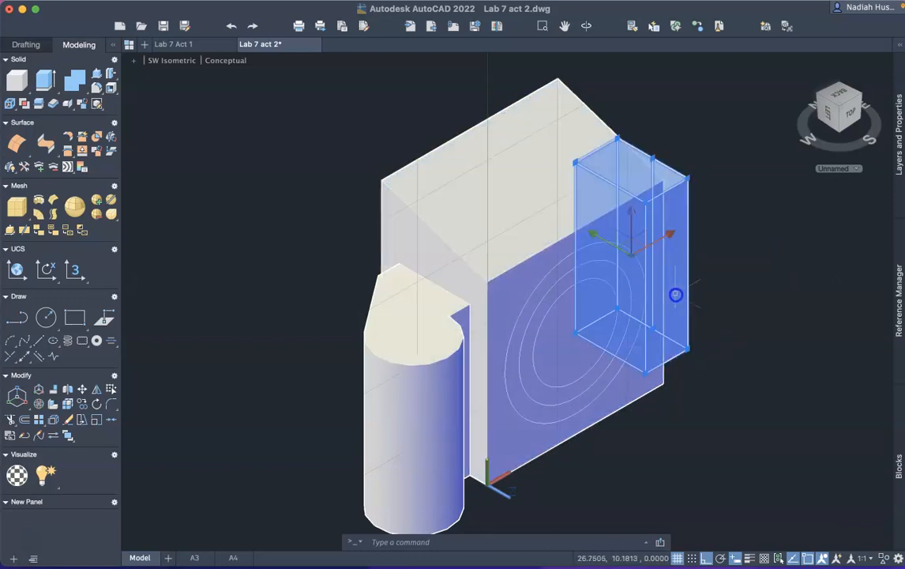
pyautogui.click(637, 382)
pyautogui.press('Escape')
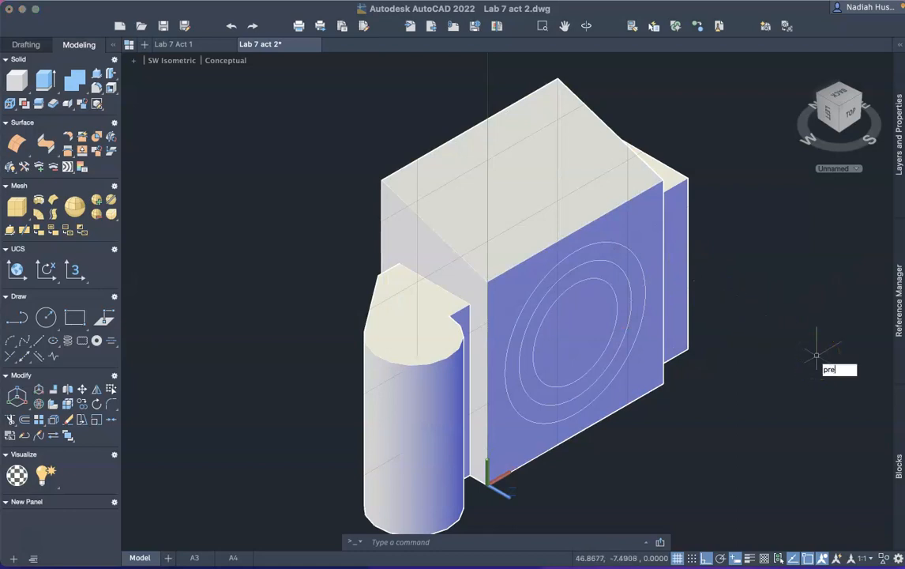
# Presspull the ring area between the innermost and middle lens circles outward from the body's front face
pyautogui.write('sspu')
pyautogui.click(839, 387)
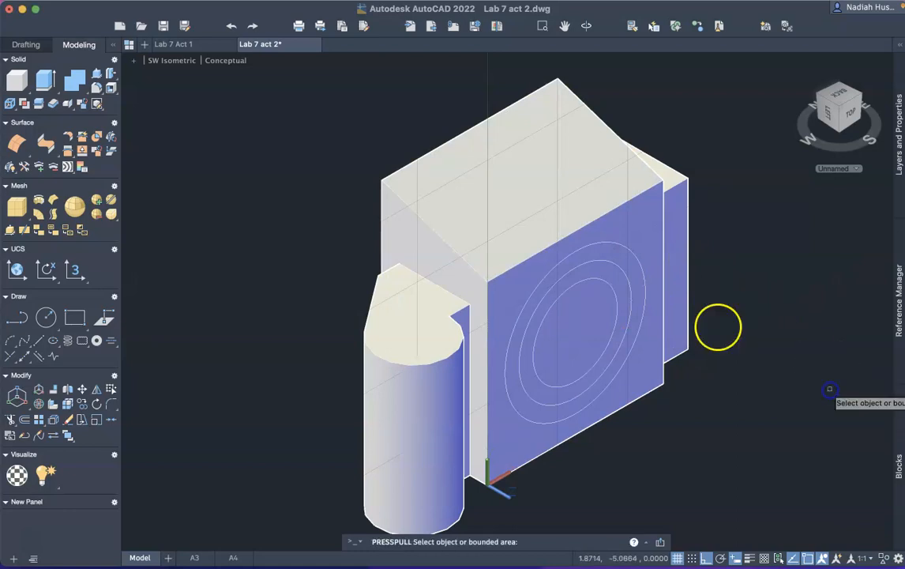
pyautogui.click(626, 283)
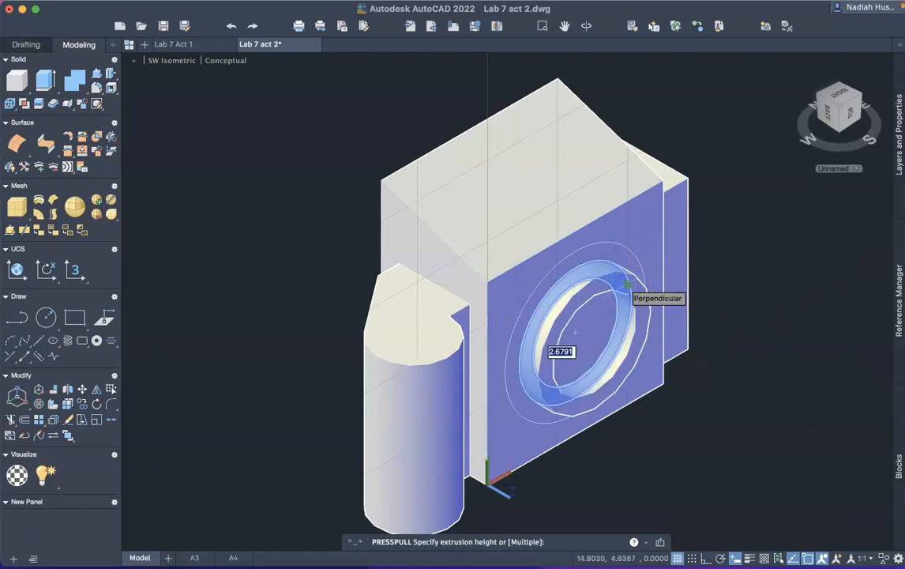
pyautogui.click(627, 284)
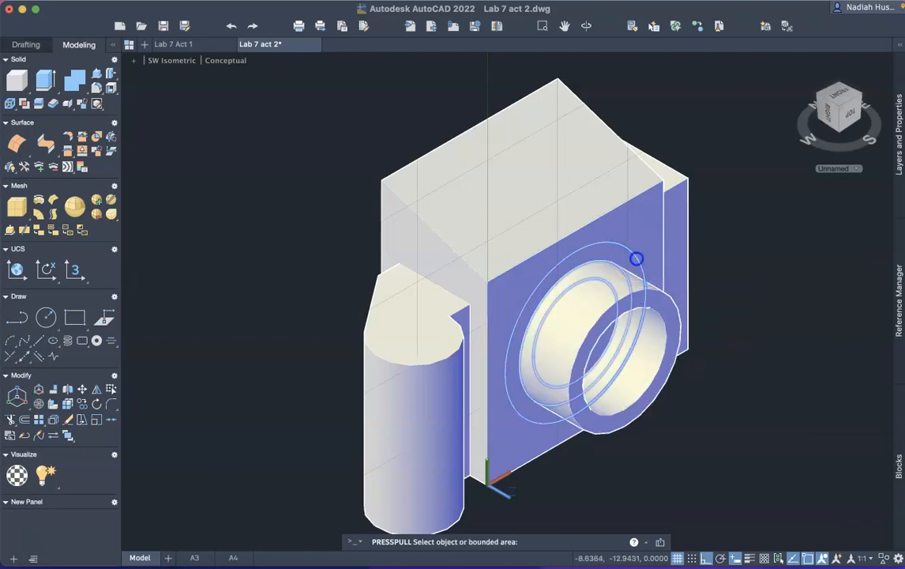
# Presspull the ring area between the middle and outermost lens circles outward to a shallower depth than the inner ring
pyautogui.click(636, 258)
pyautogui.click(638, 261)
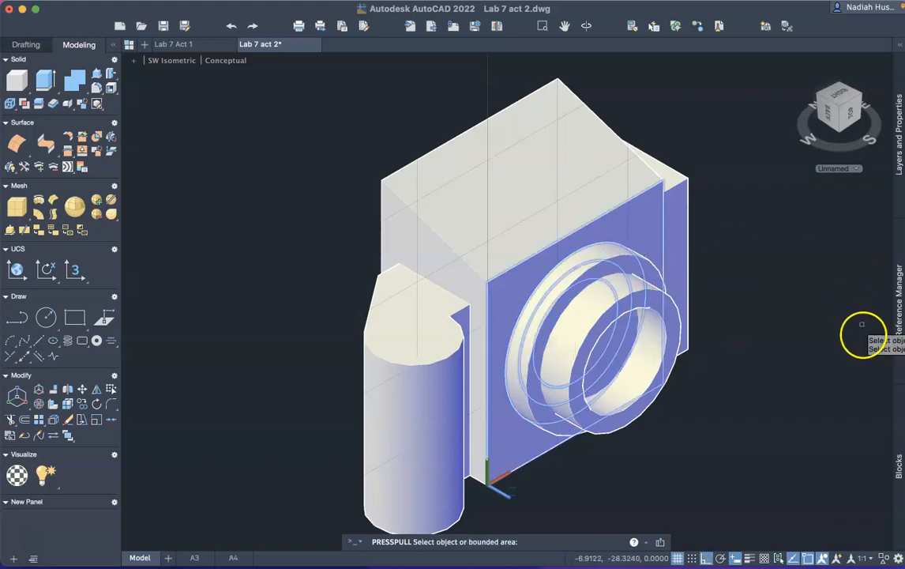
pyautogui.click(586, 28)
pyautogui.moveTo(660, 269)
pyautogui.mouseDown()
pyautogui.moveTo(572, 208)
pyautogui.moveTo(465, 236)
pyautogui.moveTo(410, 272)
pyautogui.moveTo(428, 196)
pyautogui.moveTo(616, 224)
pyautogui.moveTo(653, 260)
pyautogui.moveTo(633, 237)
pyautogui.mouseUp()
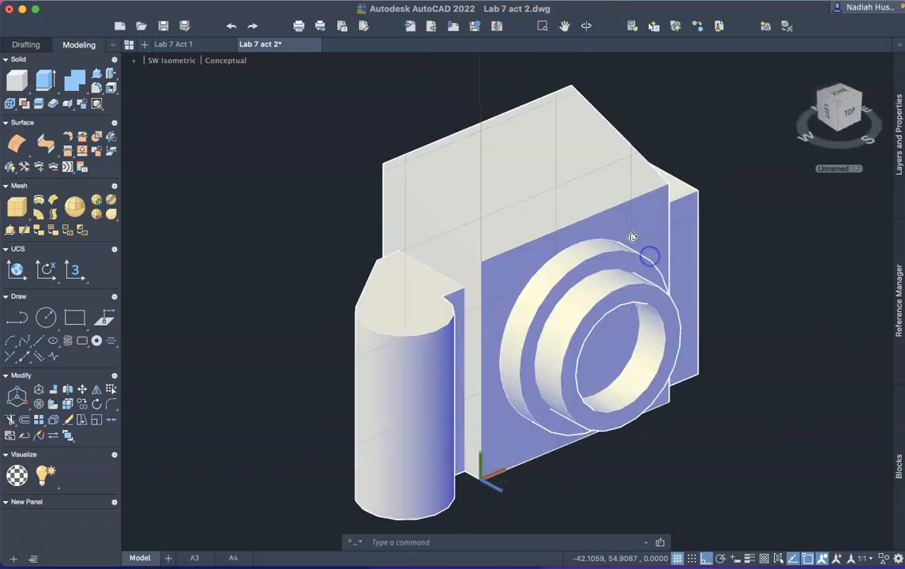
pyautogui.click(24, 538)
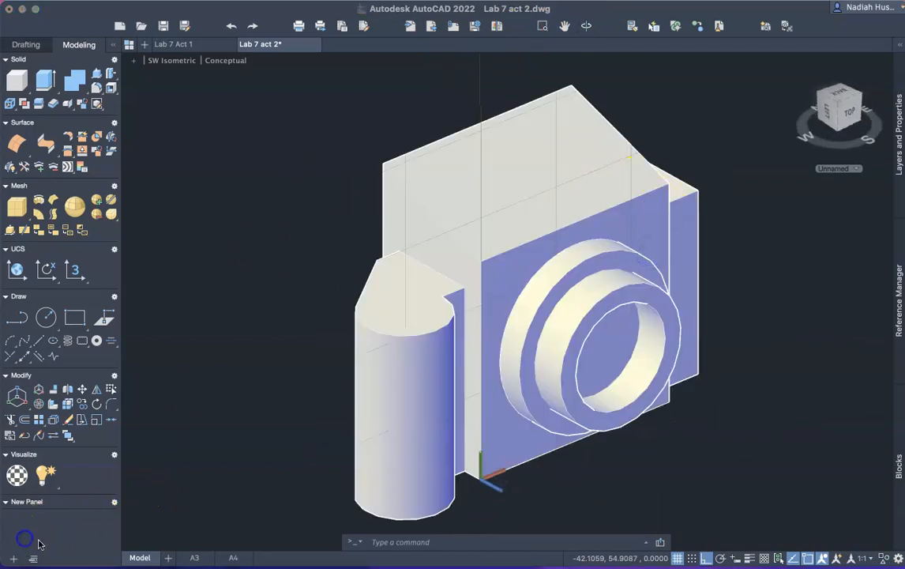